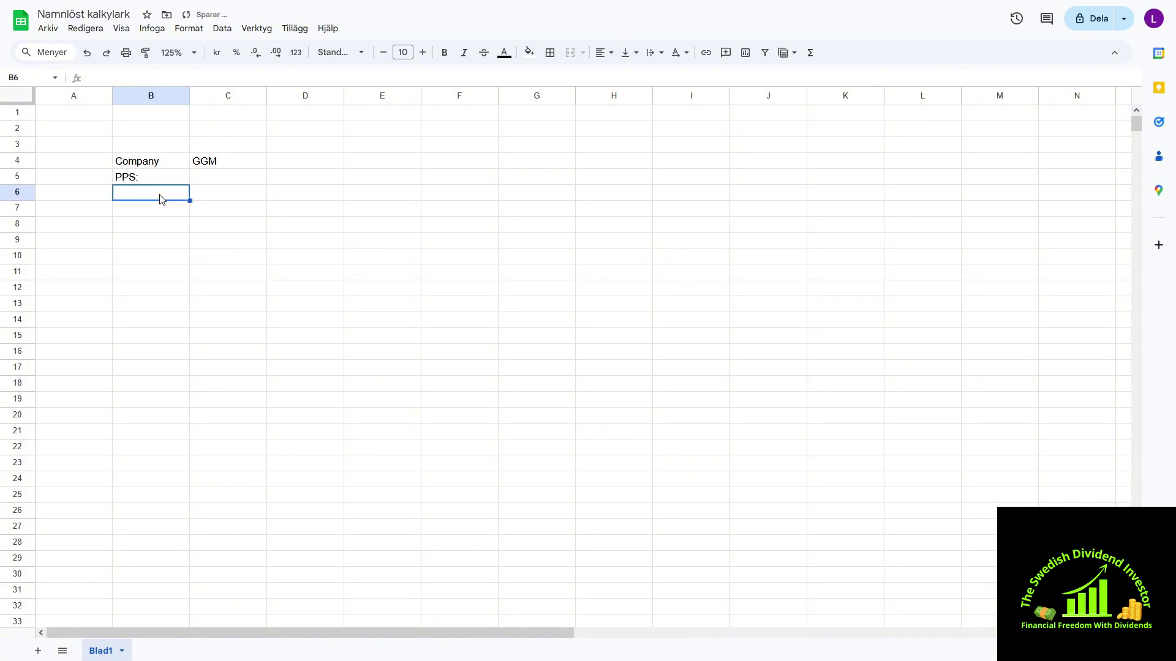
# Enter the labels "Dividend:" in cell B6 and "Assumed Growth:" in cell B7.
pyautogui.write('Divid')
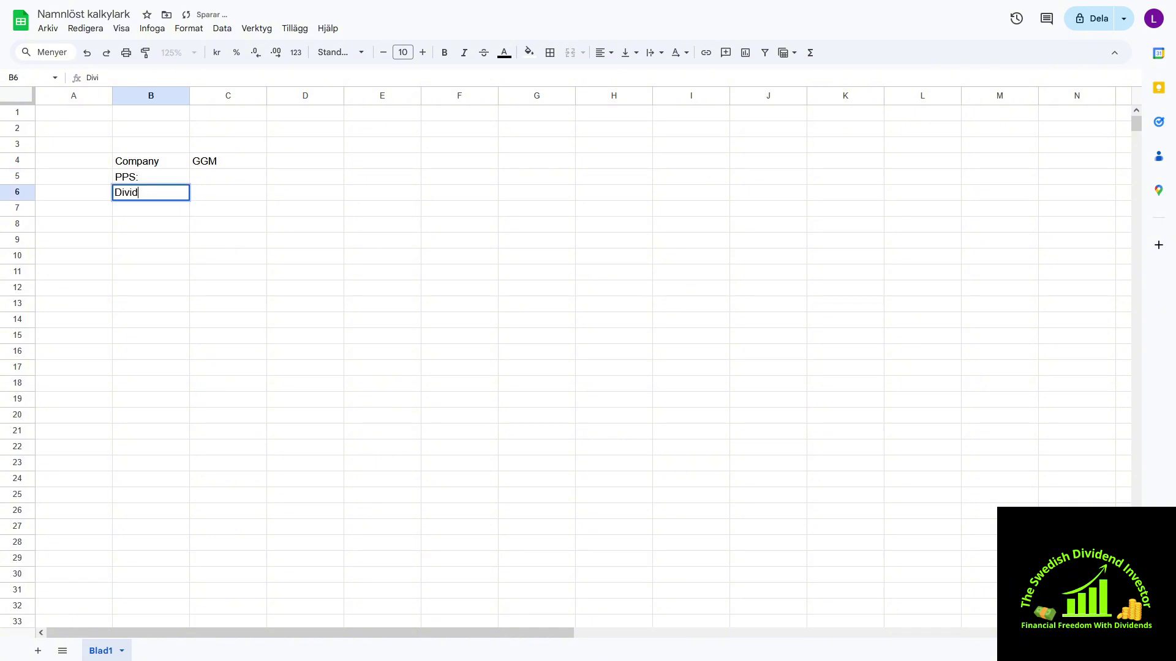
pyautogui.write('end:')
pyautogui.press('Return')
pyautogui.write('As')
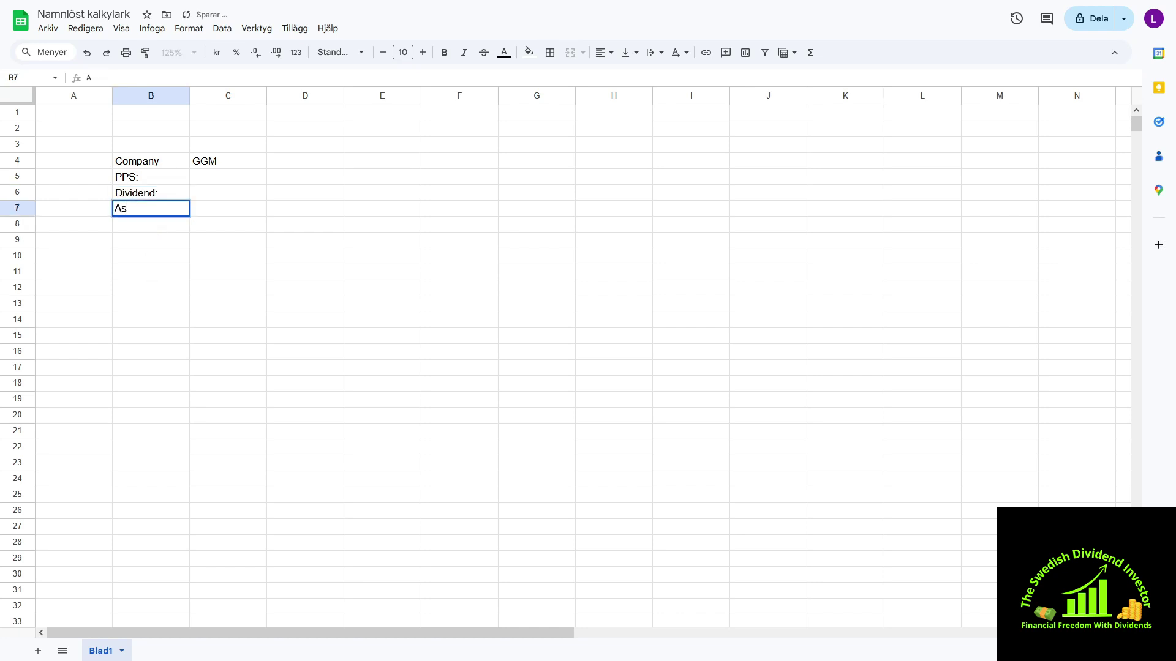
pyautogui.write('sumed Growth:')
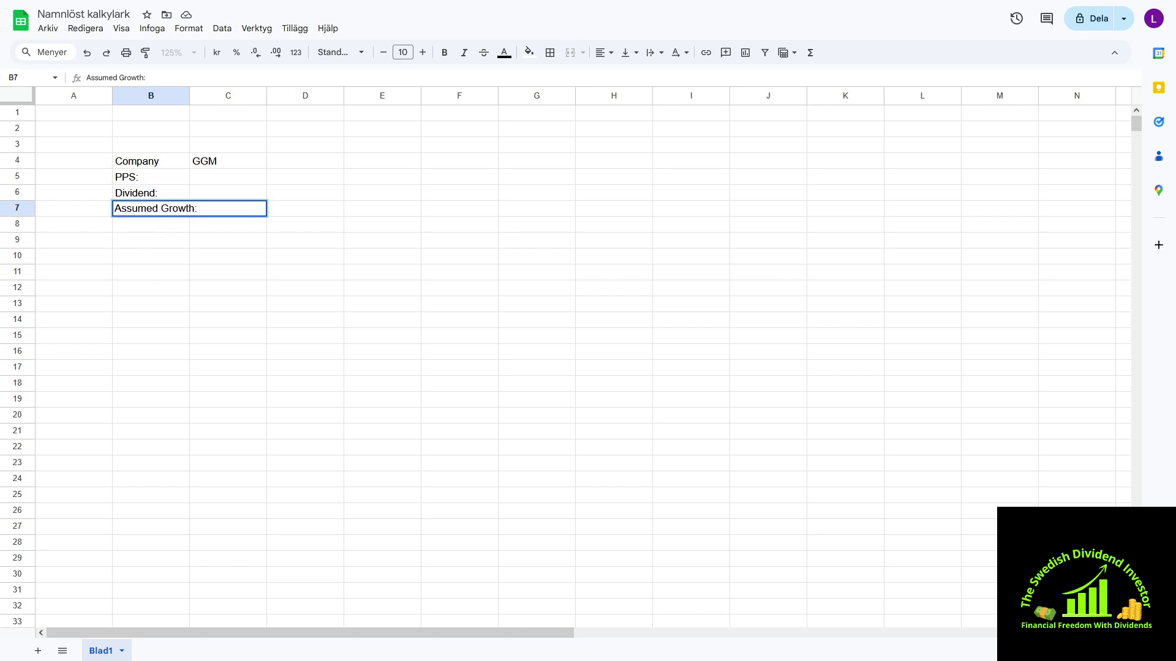
pyautogui.press('Return')
# Enter the labels "Next year dividend:" in cell B8 and "Required Return:" in cell B9.
pyautogui.write('Next ye')
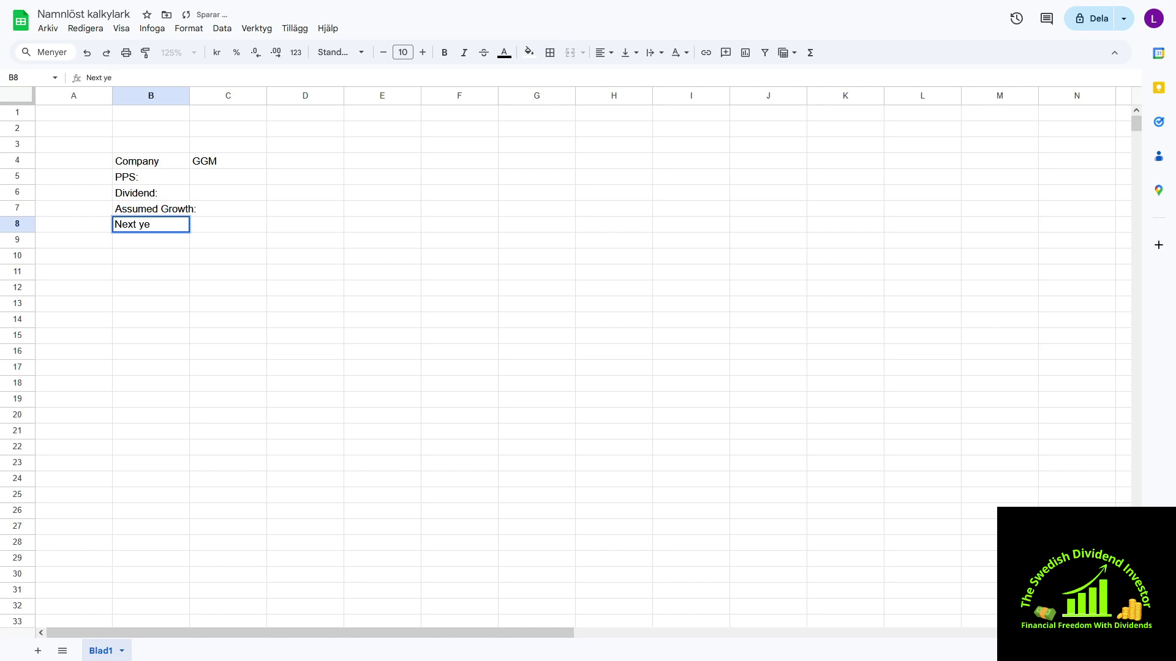
pyautogui.write('ar dividend')
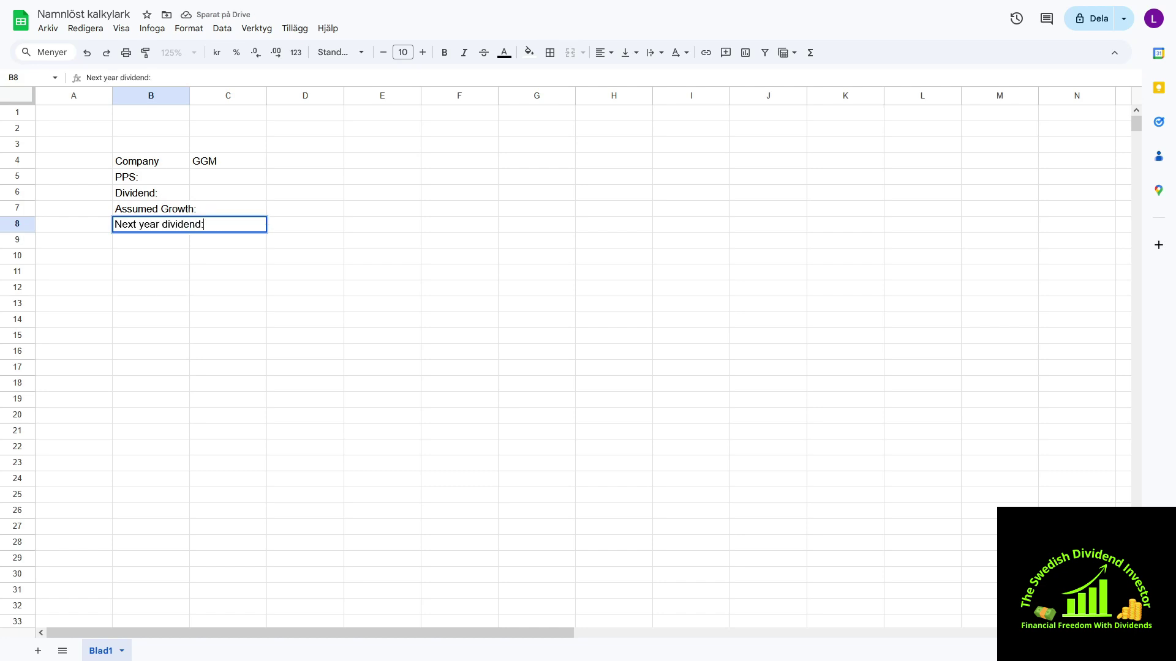
pyautogui.write(':')
pyautogui.click(128, 242)
pyautogui.write('Requ')
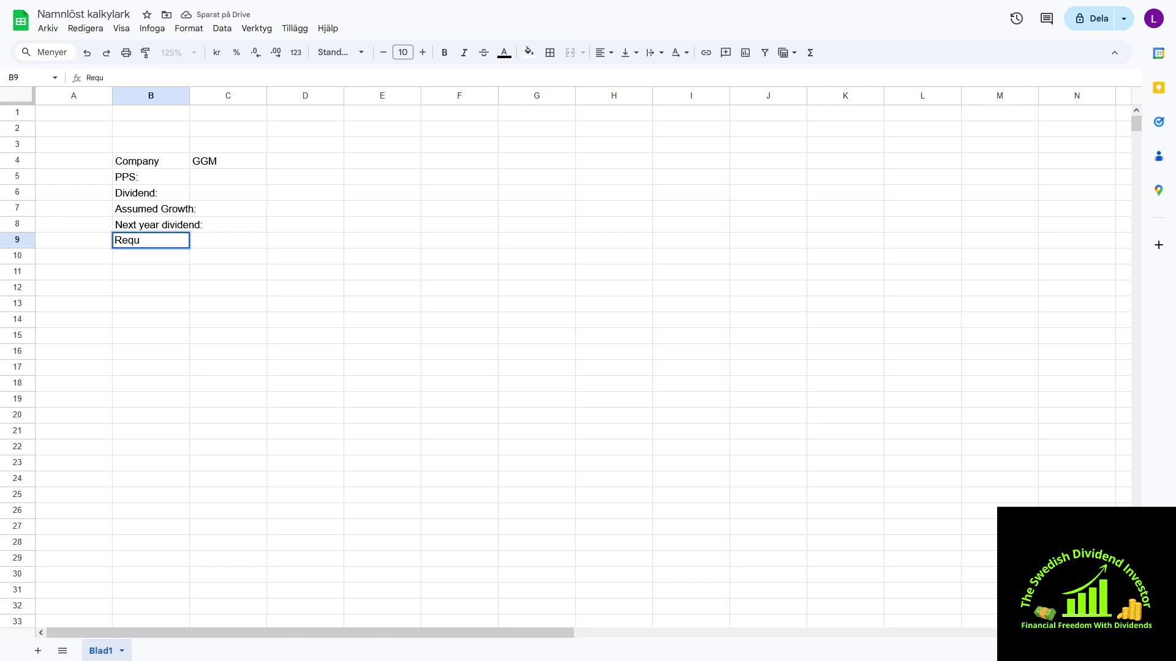
pyautogui.write('ired Return')
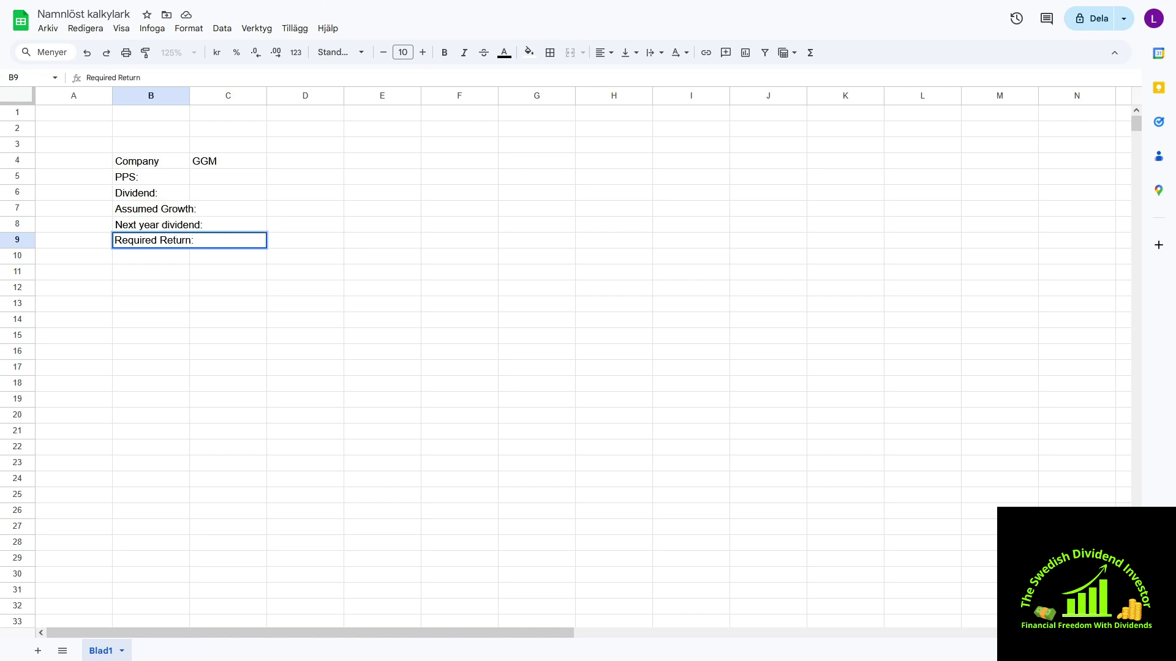
pyautogui.write(':')
pyautogui.press('Return')
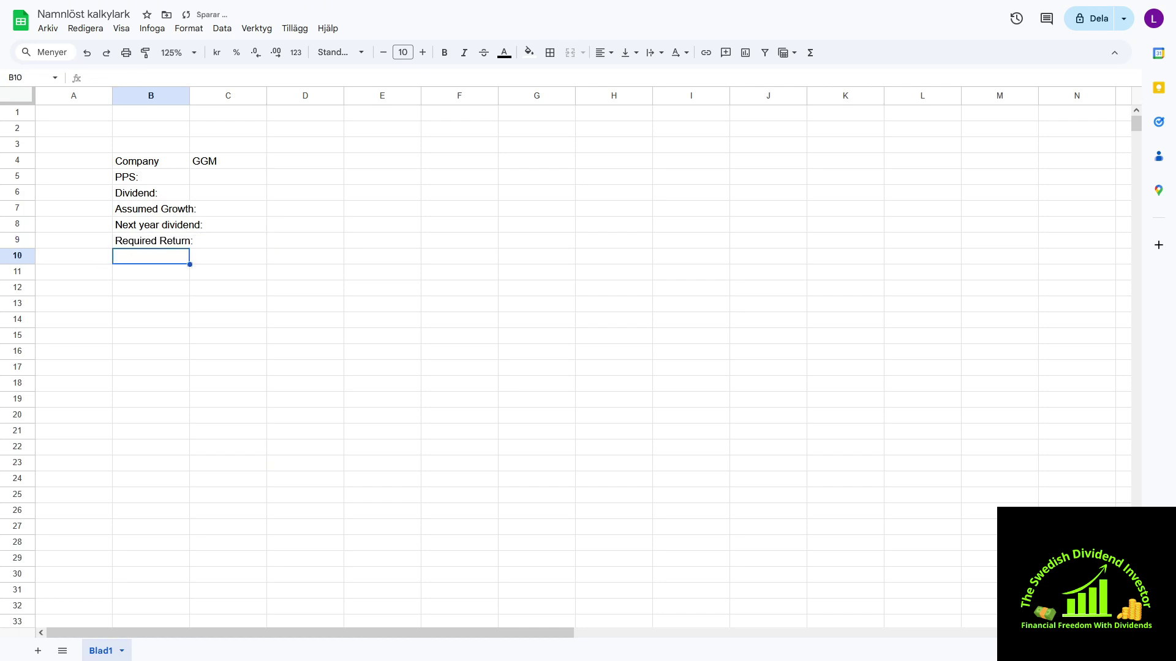
# Enter the label "Margin of safety:" in cell B10.
pyautogui.press('Return')
pyautogui.write('Margin of sae')
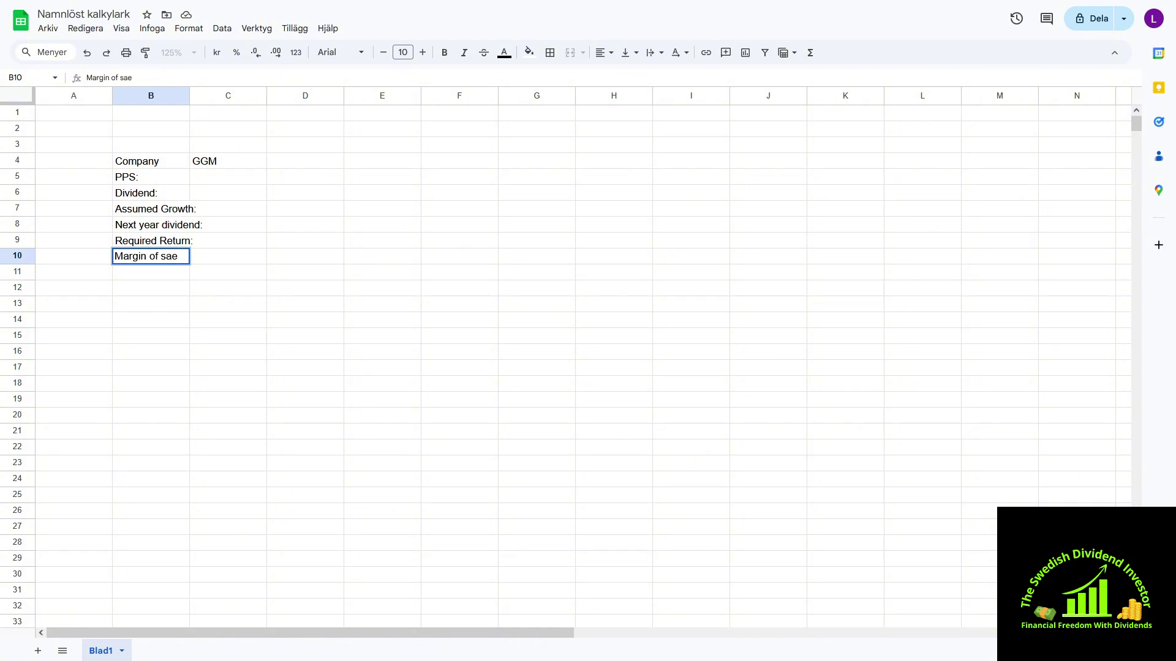
pyautogui.press('BackSpace')
pyautogui.write('fety')
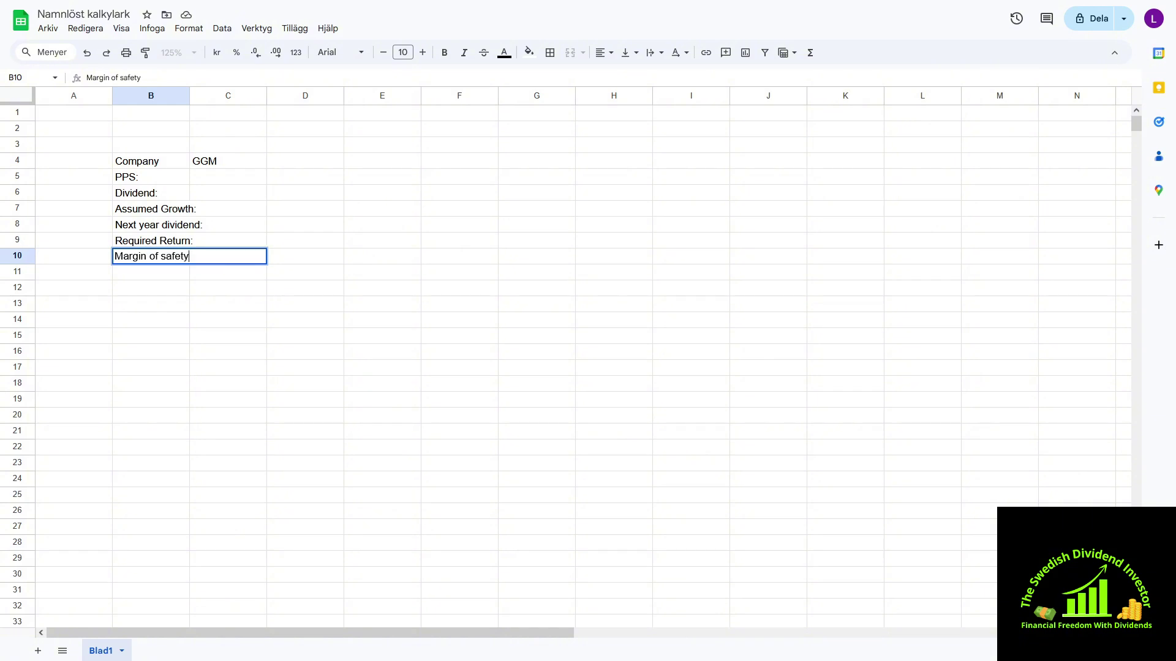
pyautogui.write(':')
pyautogui.press('Return')
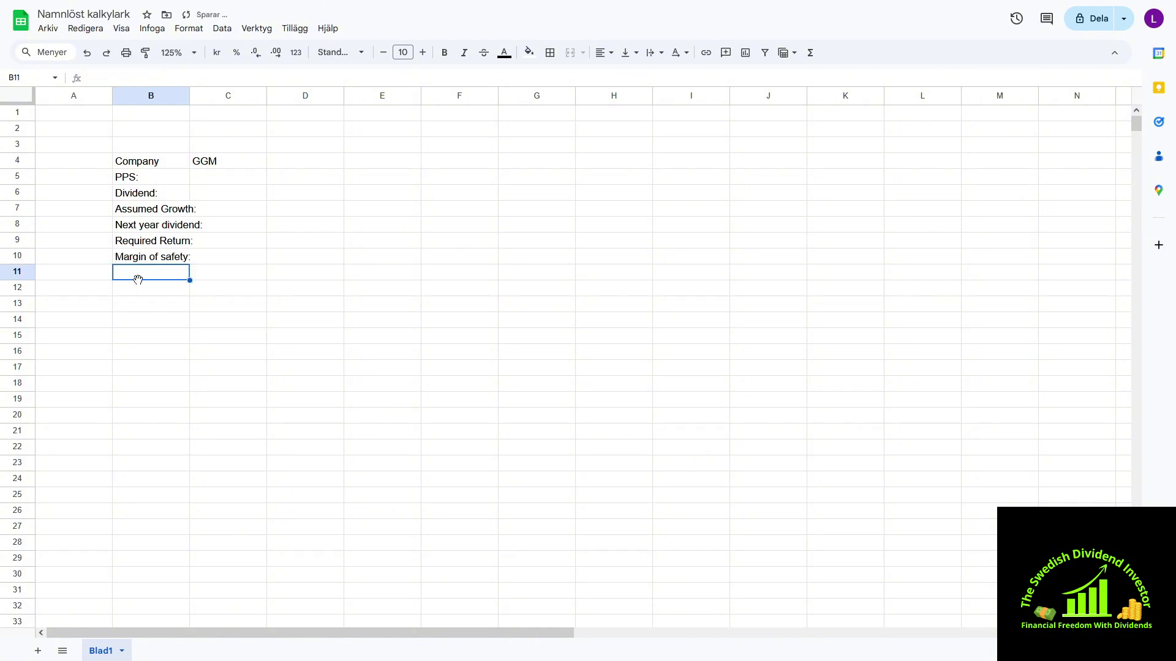
# Label cell B12 "Fair Price" and B13 "MOS:", and fit column B's width to its text.
pyautogui.click(134, 288)
pyautogui.write('Fa')
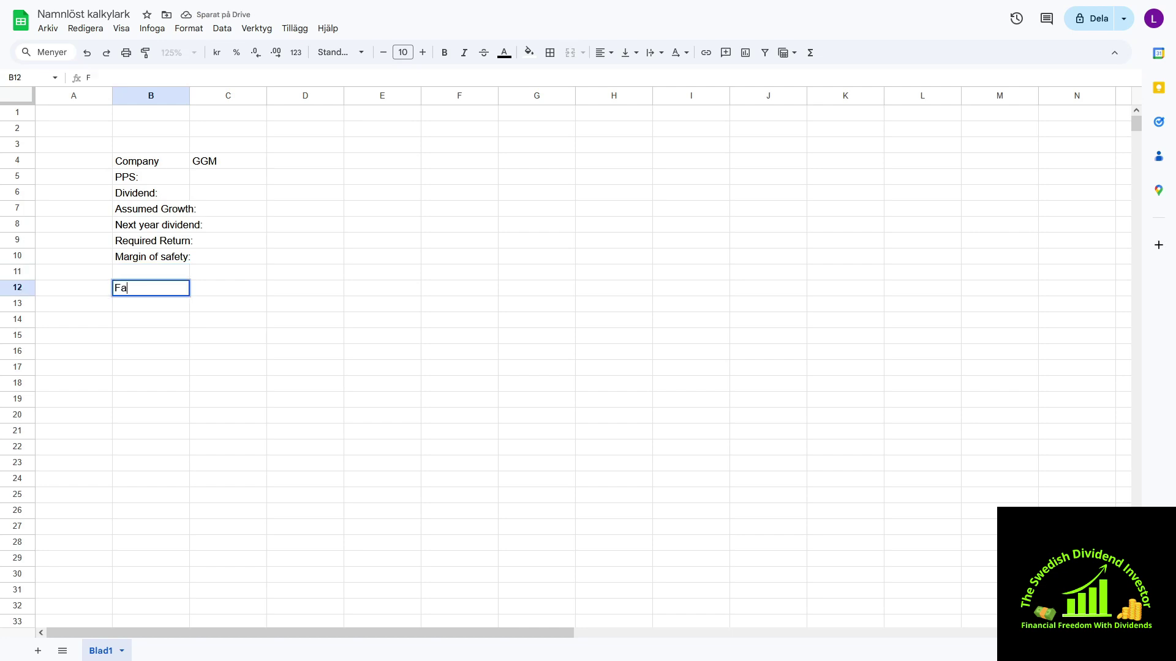
pyautogui.write('ir Price')
pyautogui.click(145, 310)
pyautogui.write('MOS:')
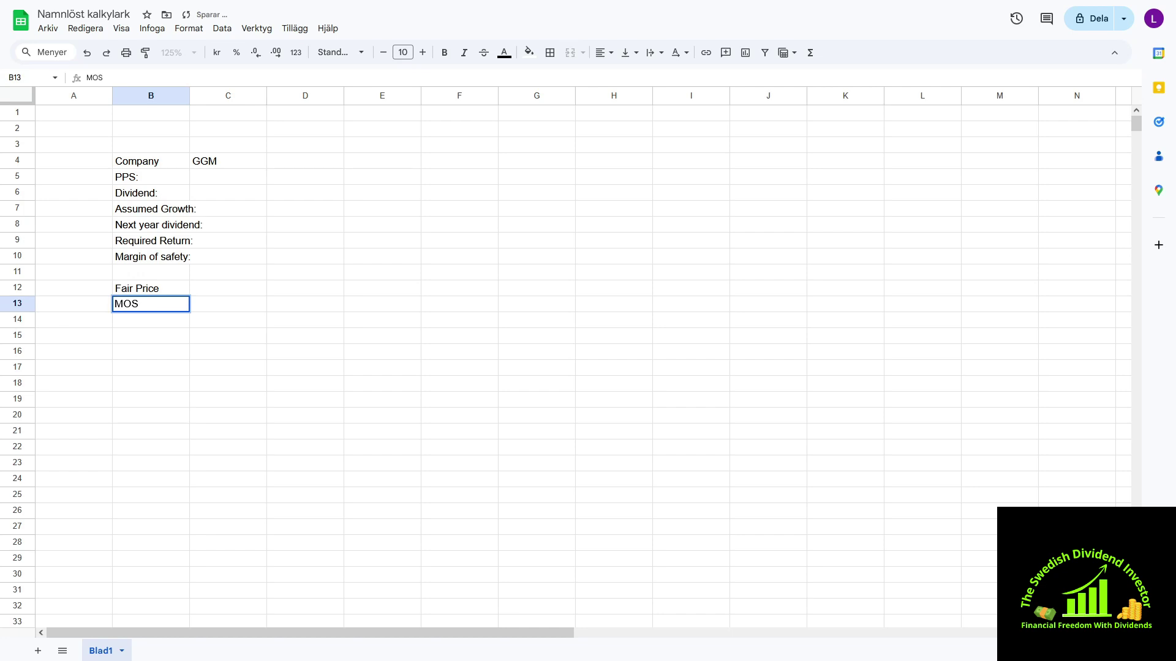
pyautogui.press('Tab')
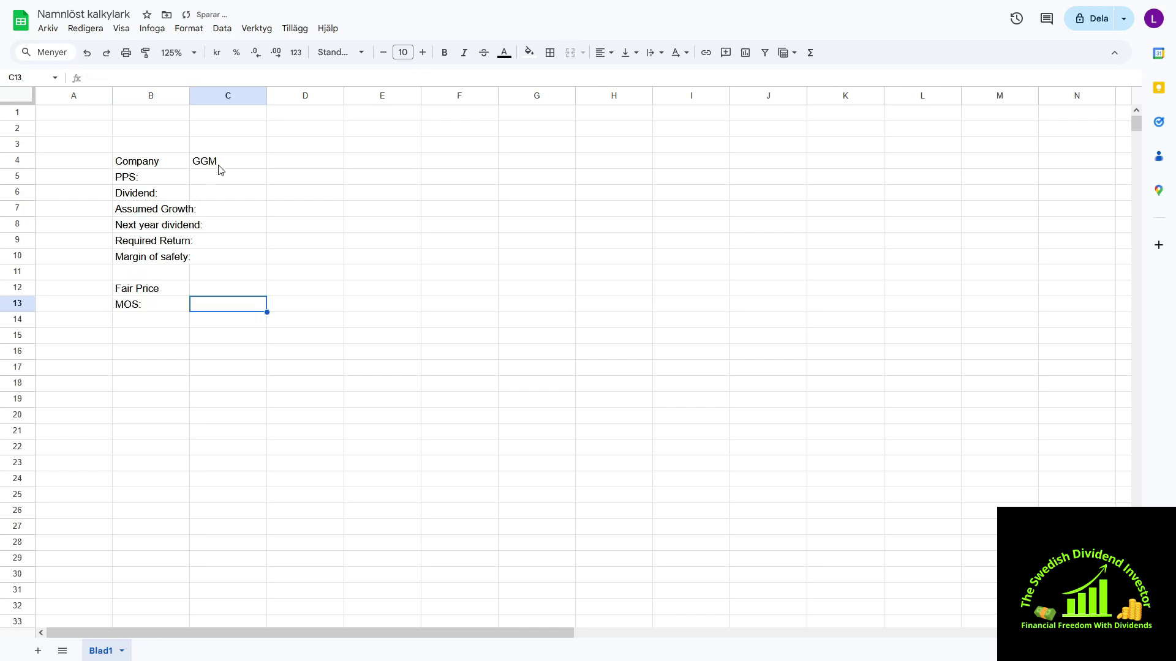
pyautogui.doubleClick(188, 95)
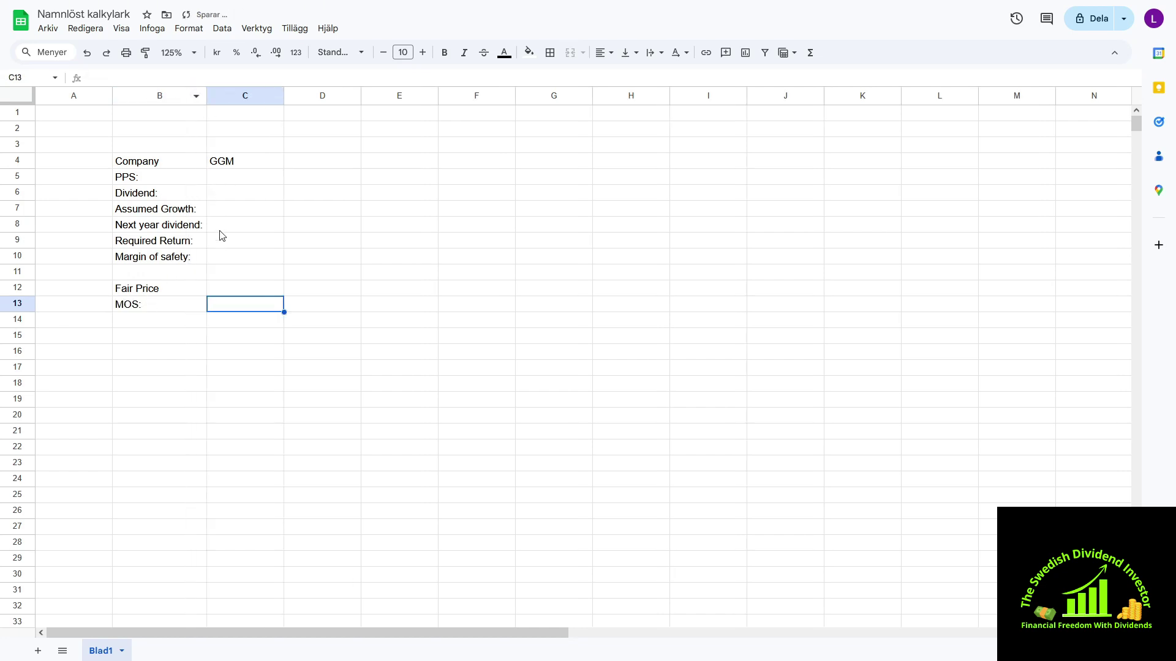
# Enter the formula =GOOGLEFINANCE(B4) in cell C5 as the PPS value.
pyautogui.click(232, 181)
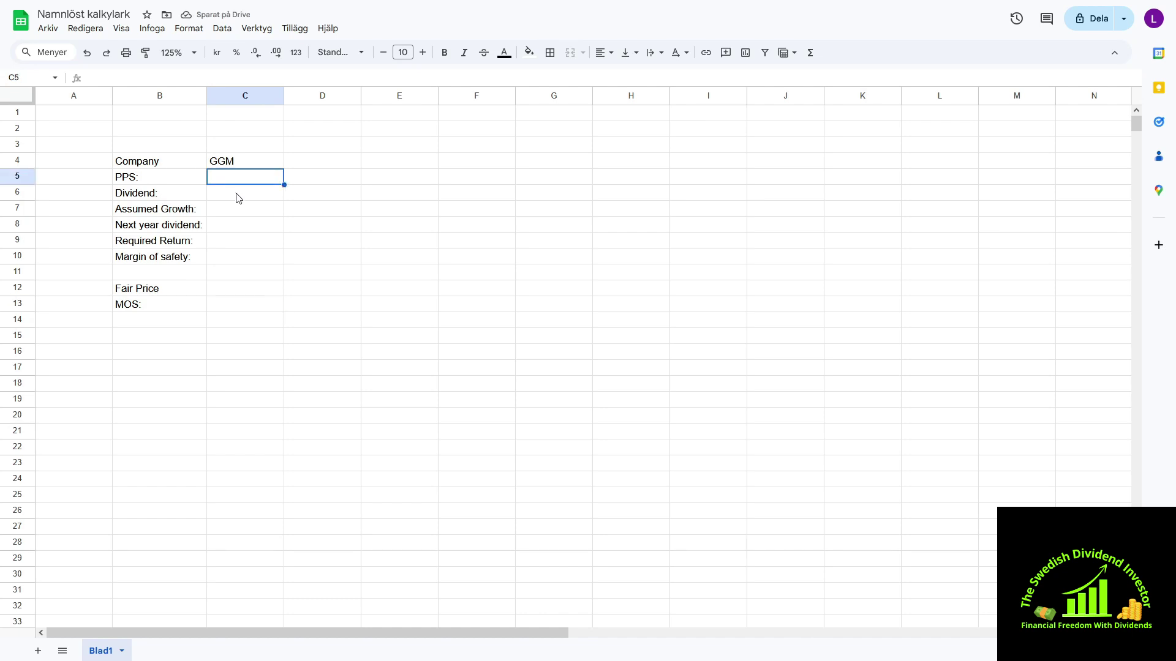
pyautogui.write('=google')
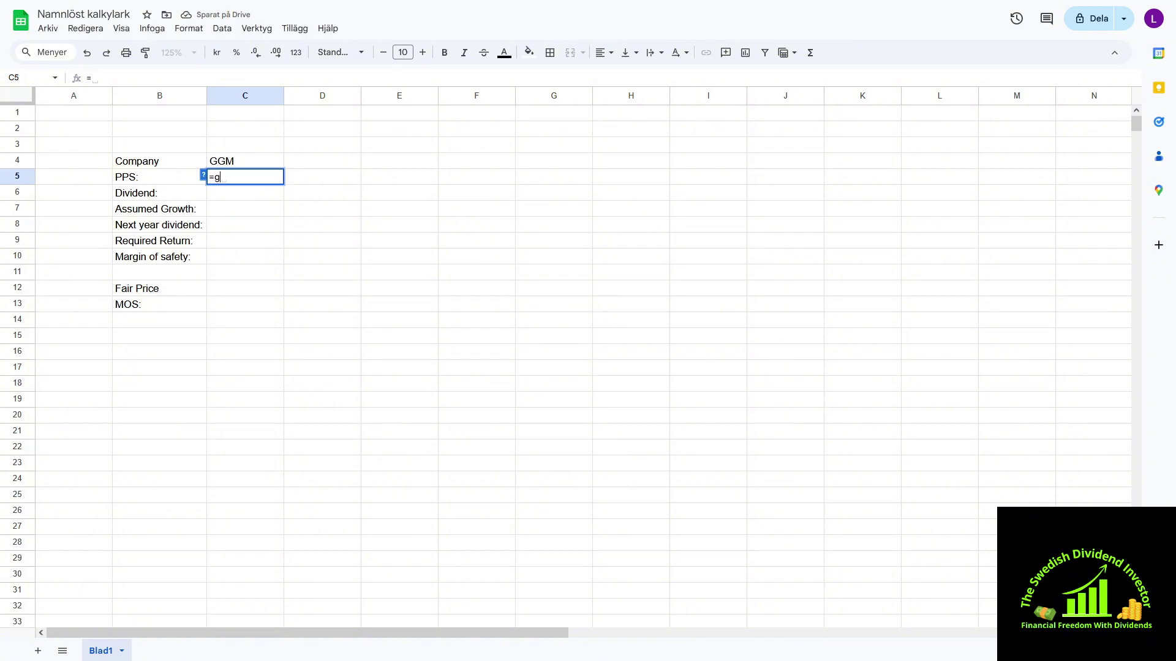
pyautogui.click(242, 202)
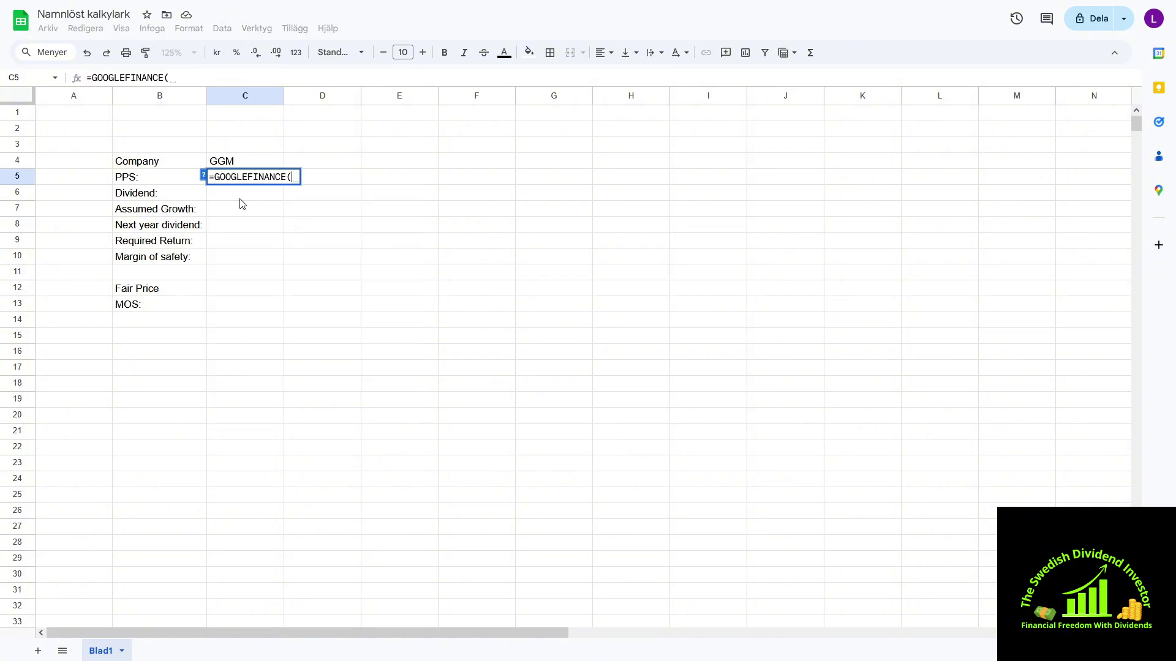
pyautogui.click(141, 167)
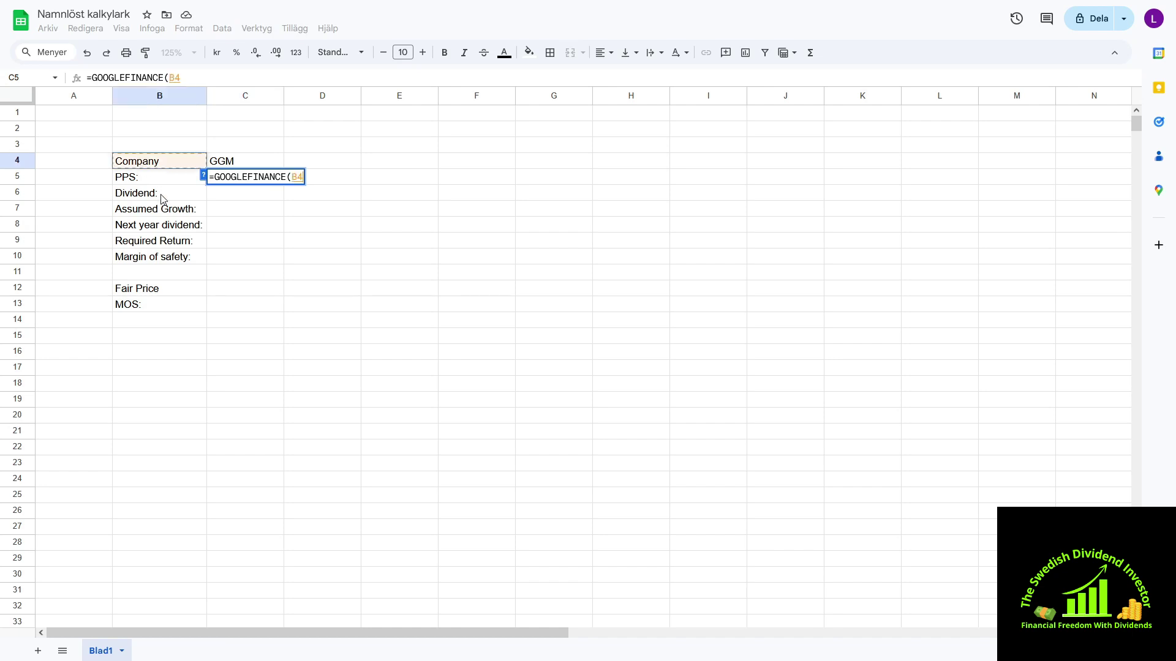
pyautogui.write(')')
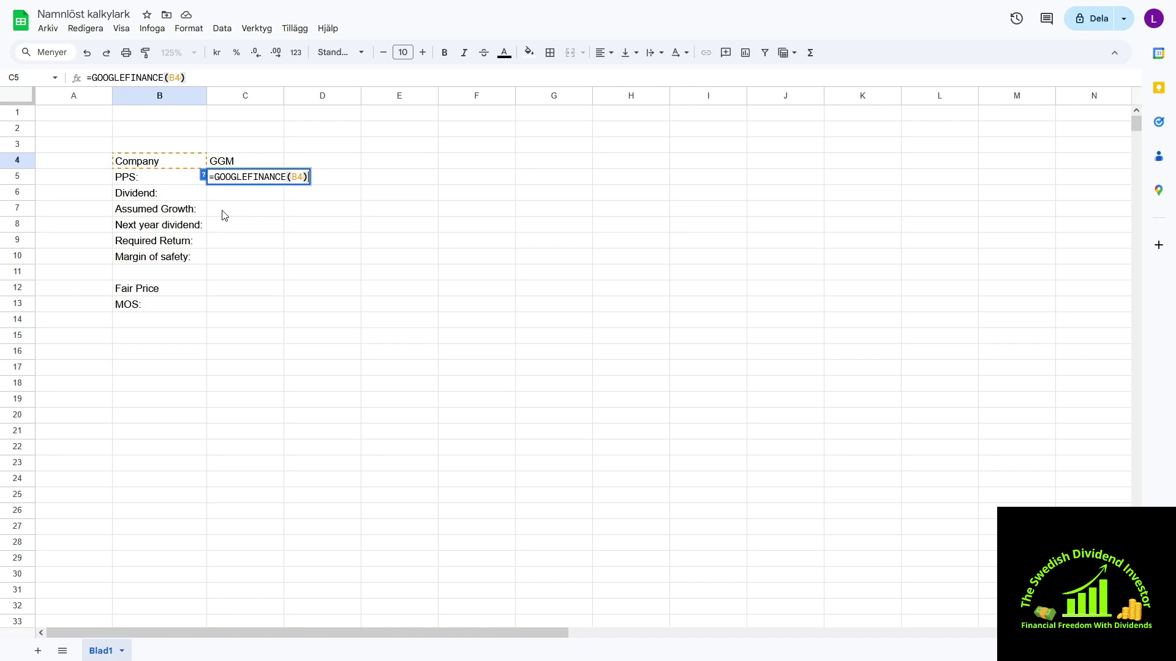
pyautogui.press('Tab')
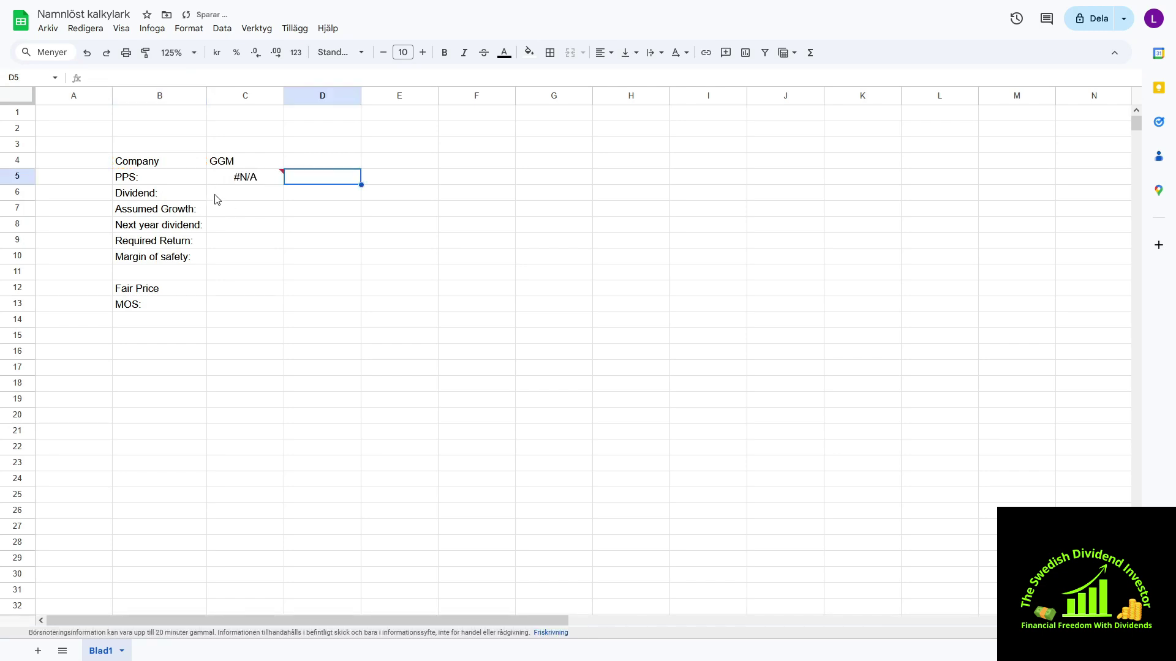
# Test the price formula with the ticker ADM in cell B4, and restore that cell's label "Company".
pyautogui.click(153, 164)
pyautogui.write('ADM')
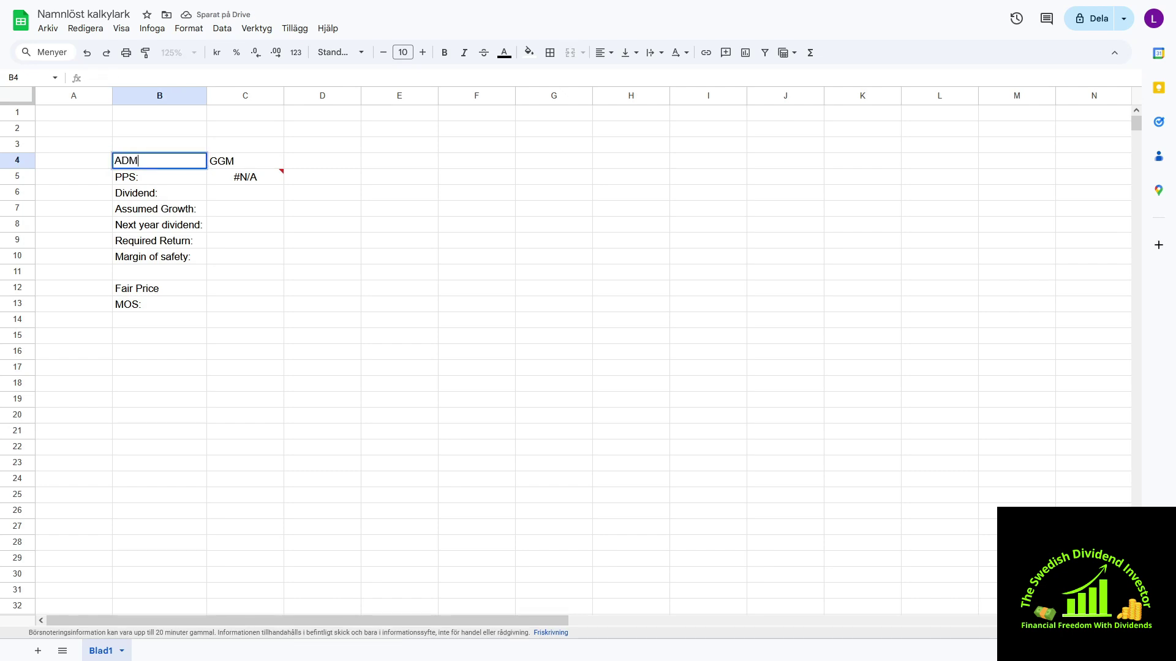
pyautogui.press('Tab')
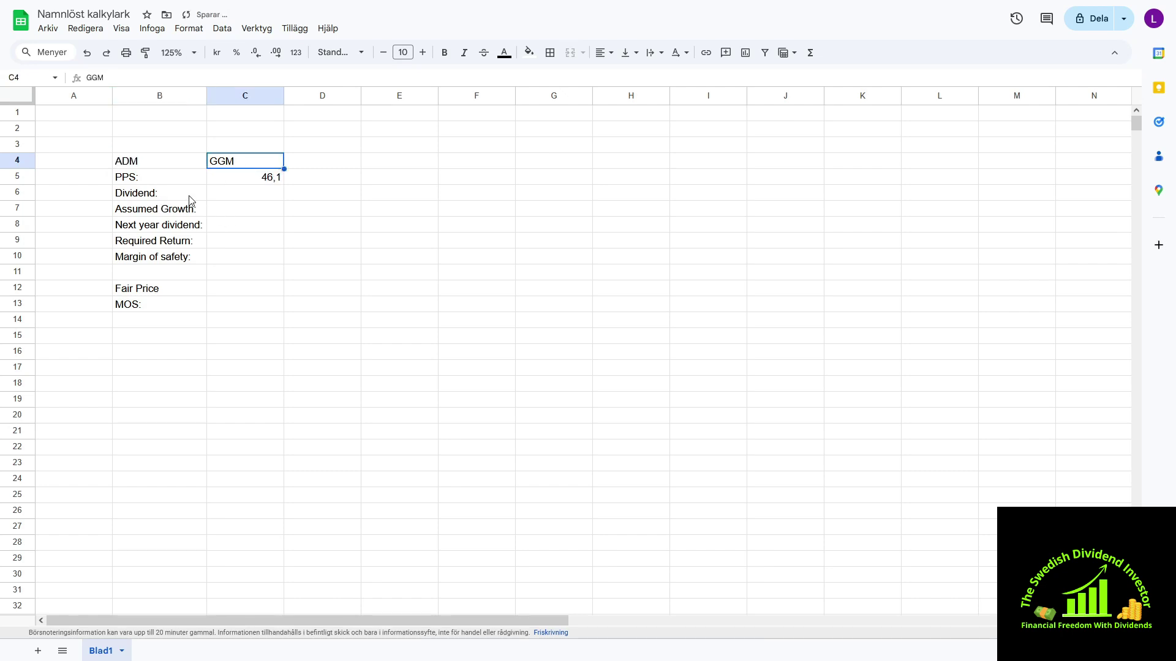
pyautogui.click(149, 161)
pyautogui.write('Company')
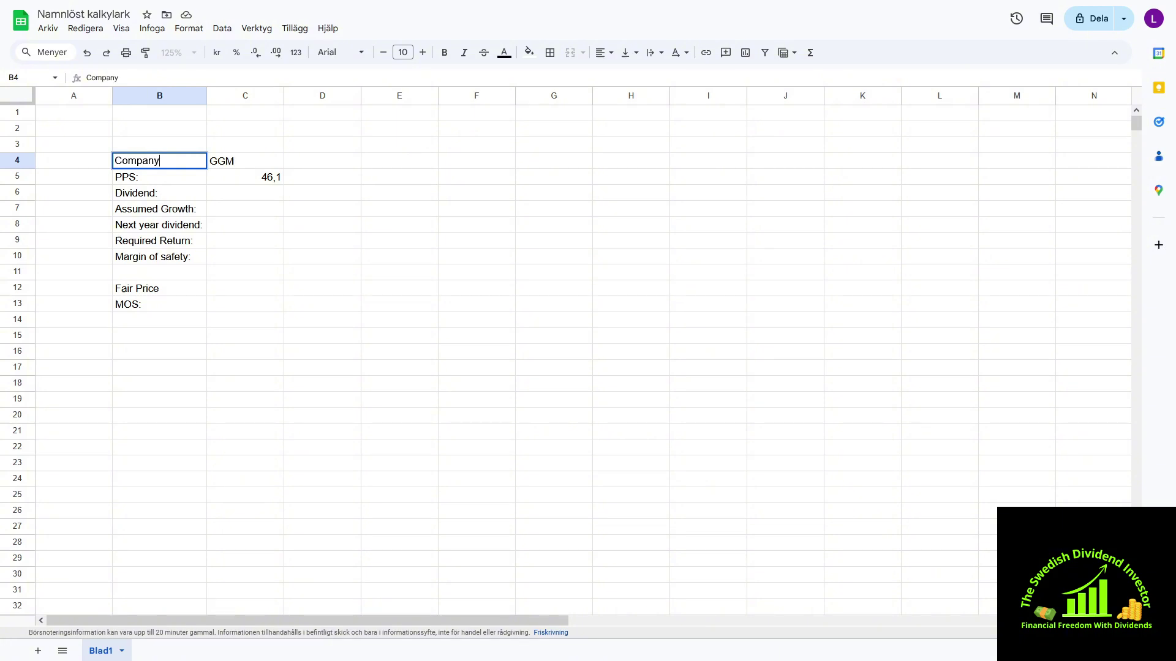
pyautogui.press('Tab')
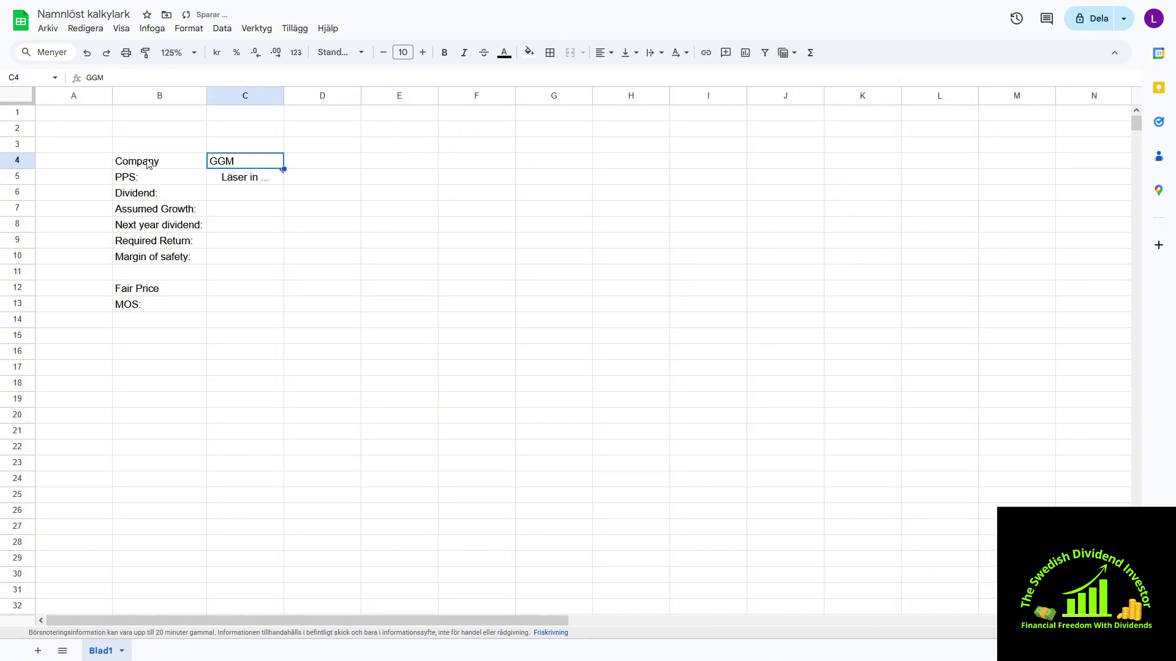
# Fill the Dividend and Assumed Growth input cells C6 and C7 with light pink.
pyautogui.click(246, 196)
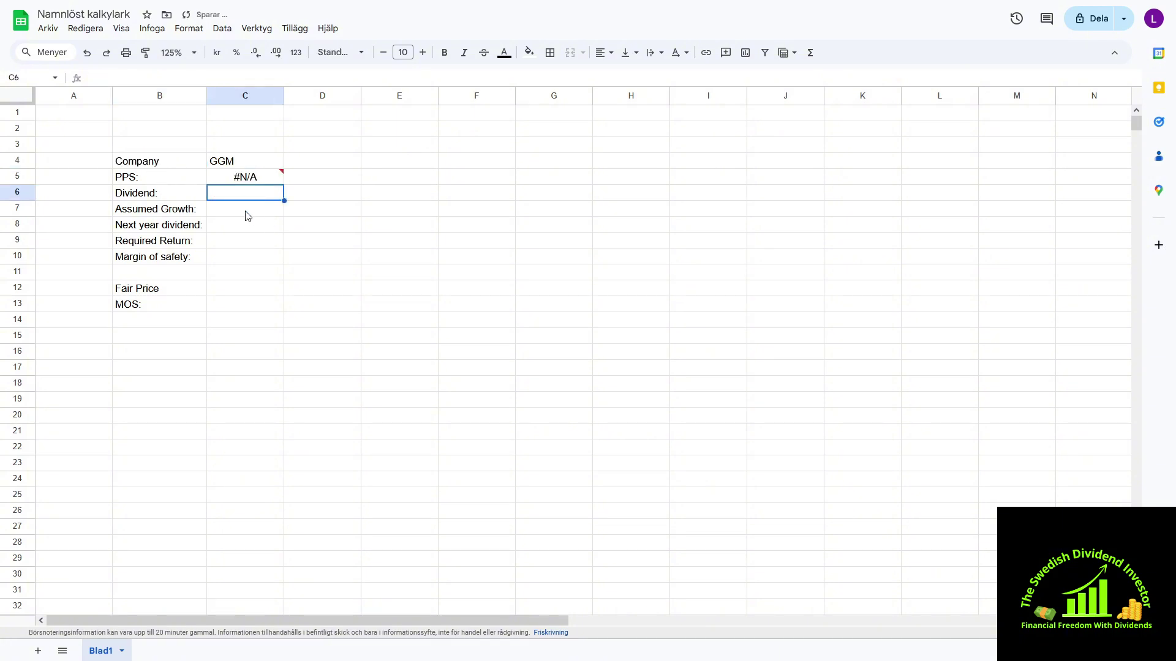
pyautogui.click(529, 52)
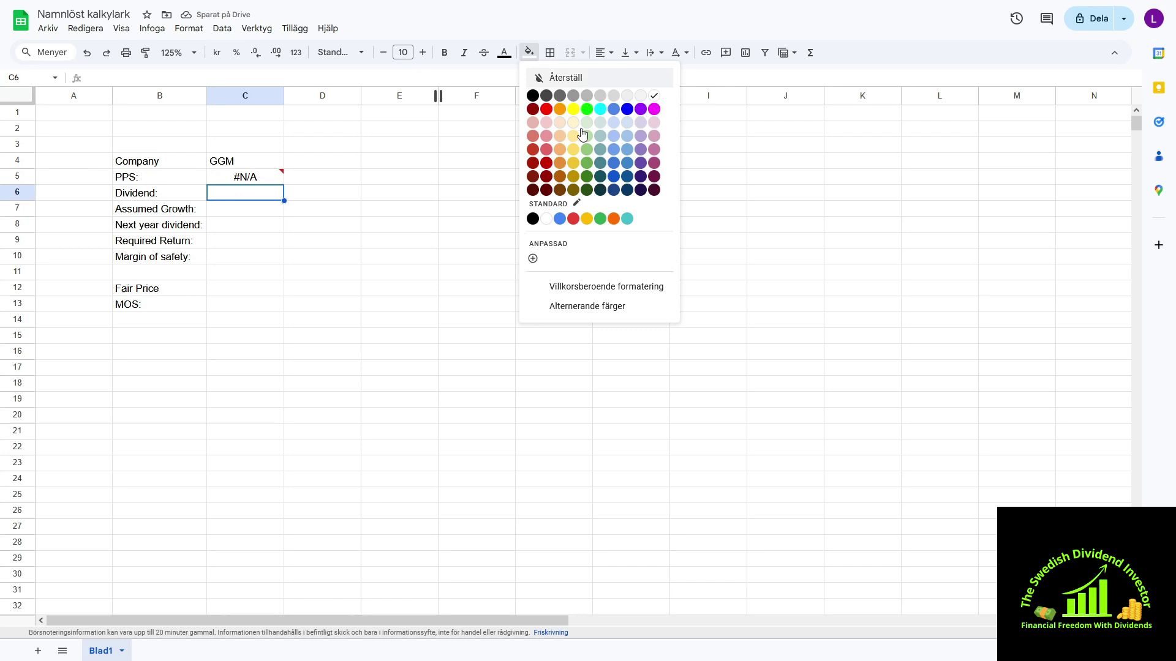
pyautogui.click(654, 124)
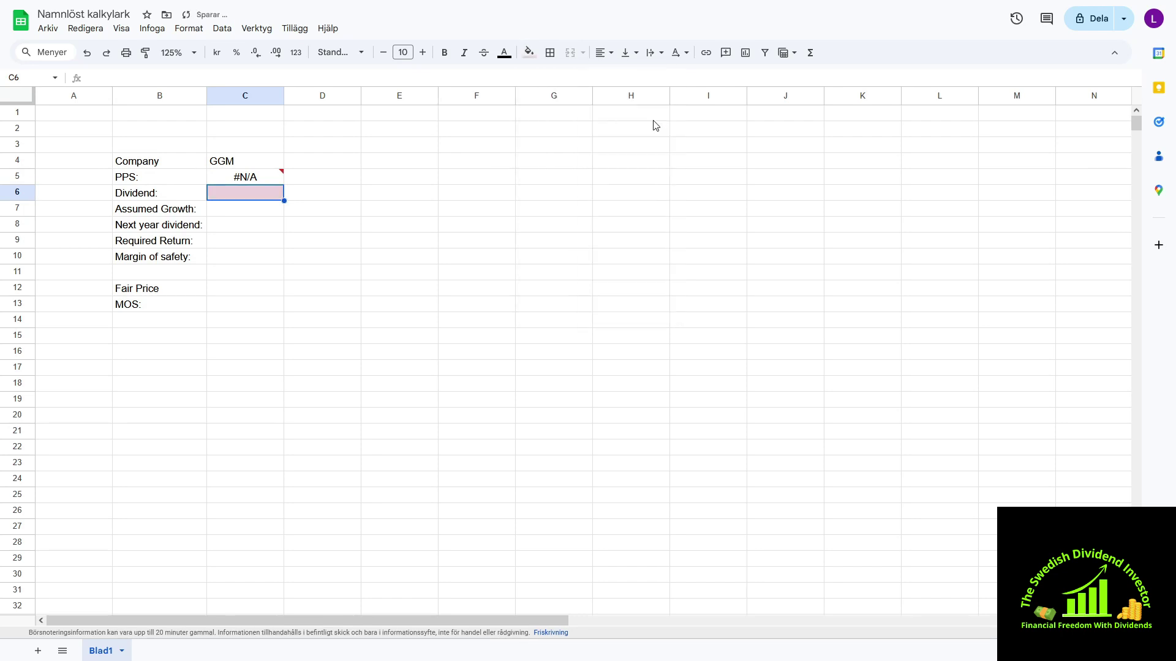
pyautogui.click(236, 216)
pyautogui.click(529, 52)
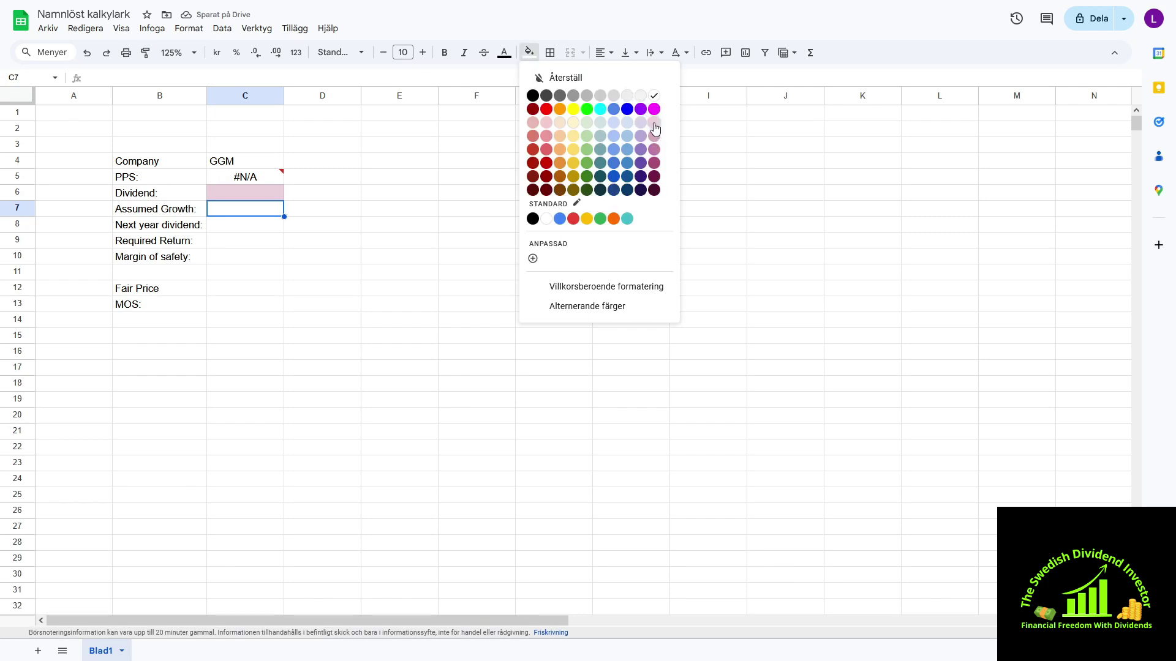
pyautogui.click(655, 127)
# Enter the formula =C6*(1+C7) in cell C8 to calculate next year's dividend.
pyautogui.press('Down')
pyautogui.write('=')
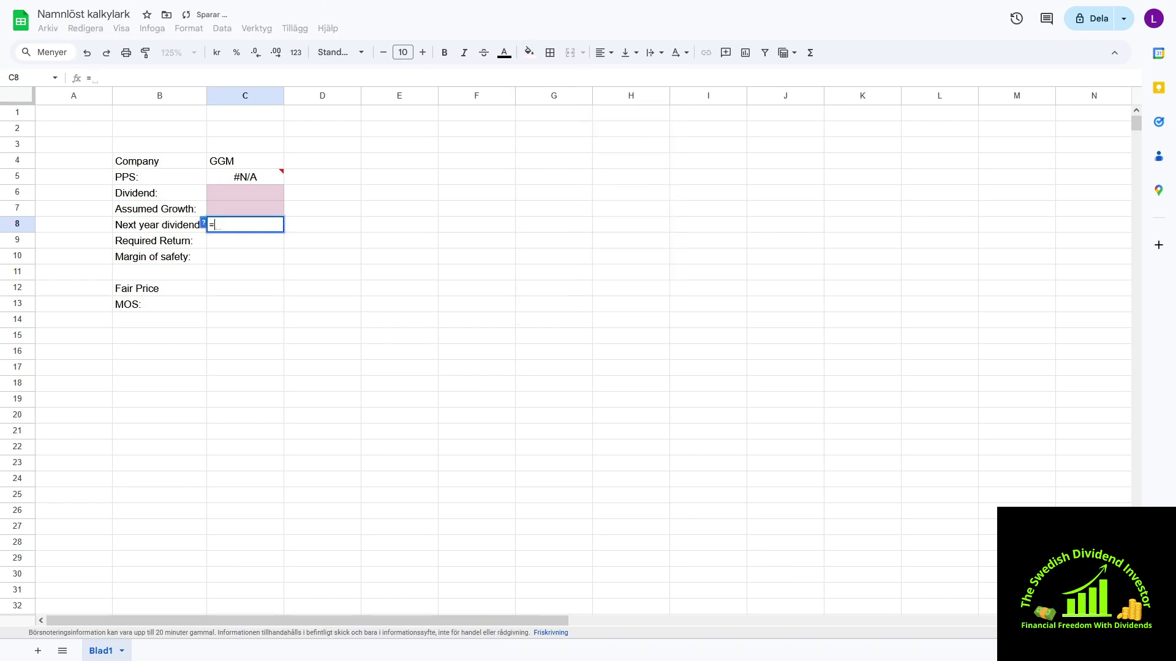
pyautogui.write('c6')
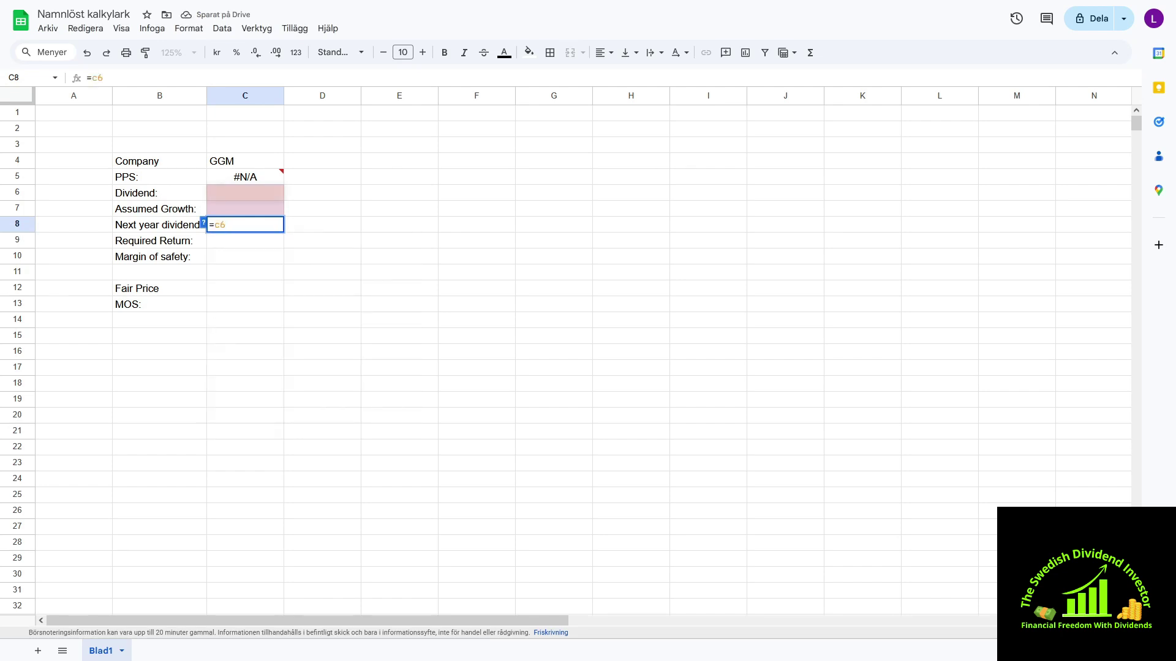
pyautogui.write('*')
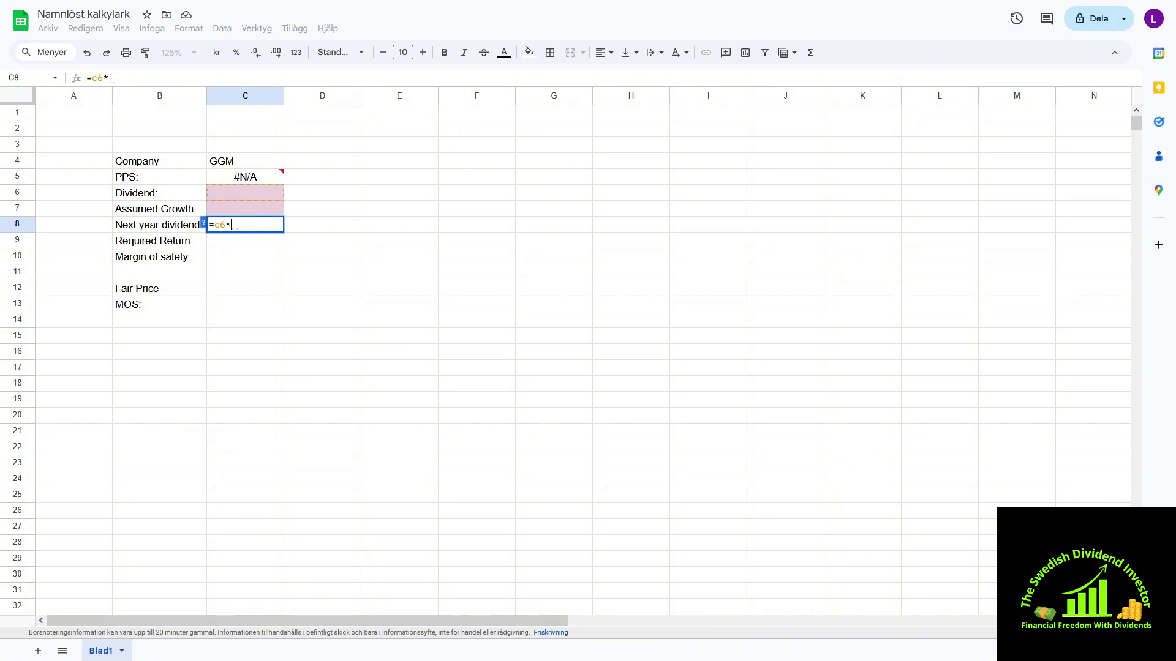
pyautogui.write('(1')
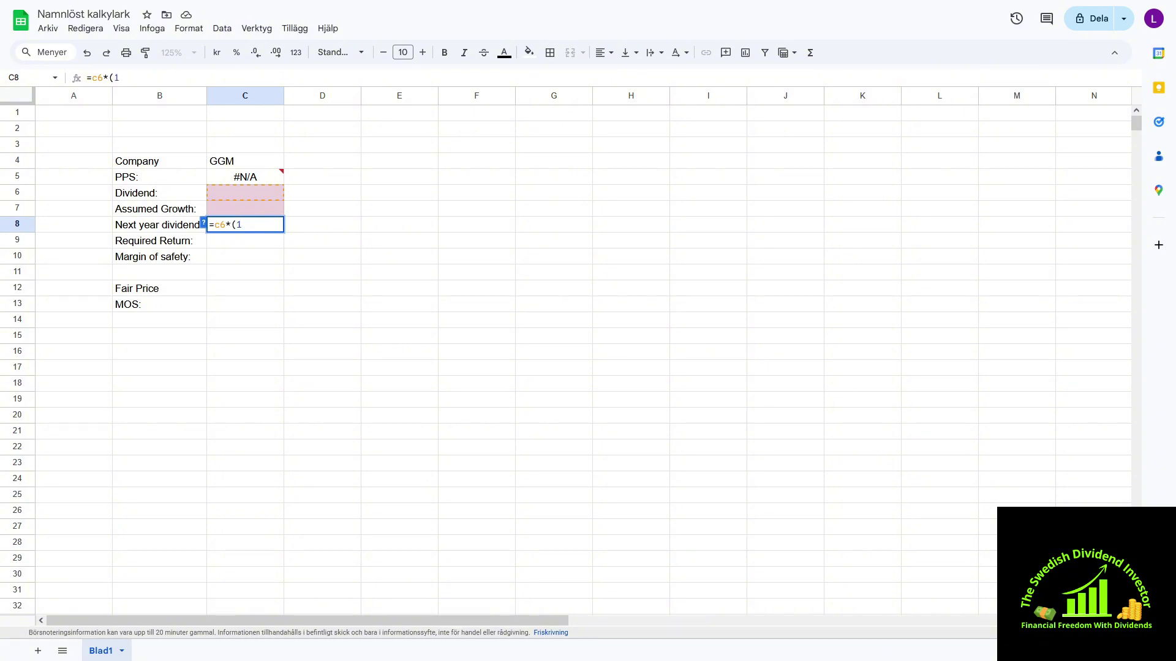
pyautogui.write('+c')
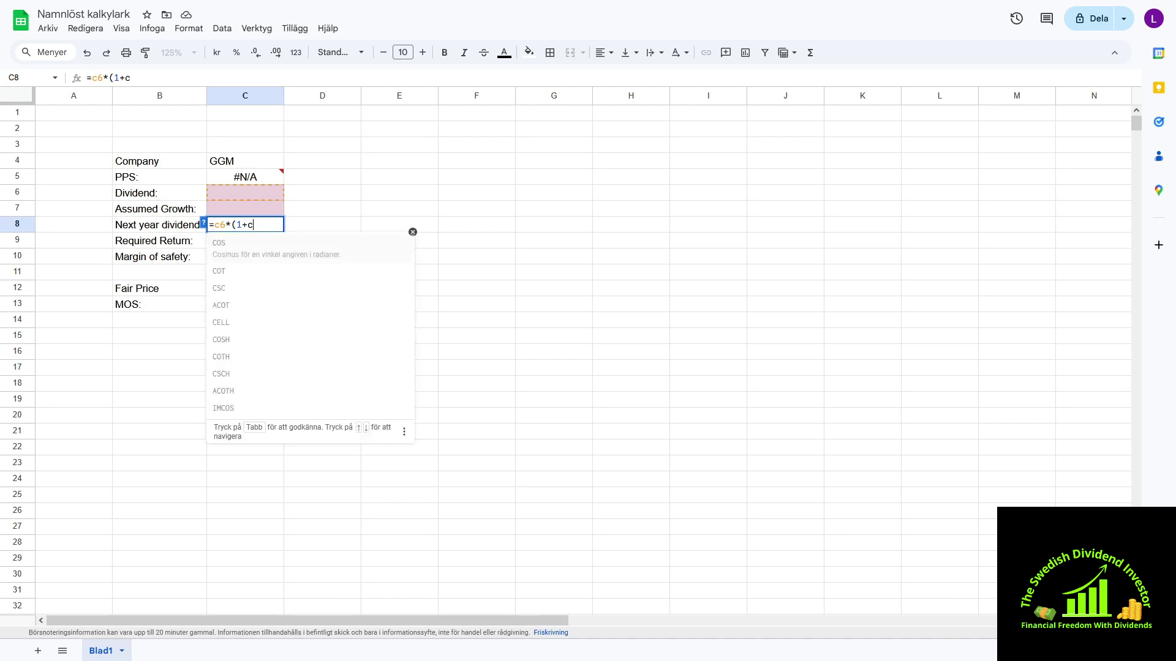
pyautogui.write('7)')
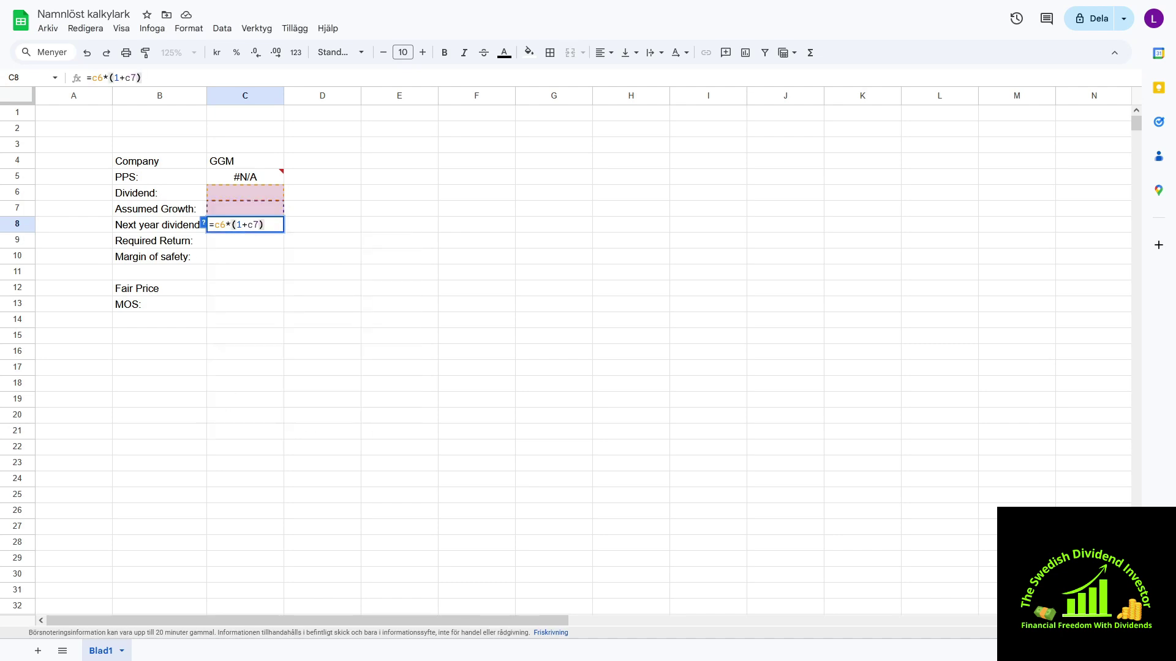
pyautogui.press('Tab')
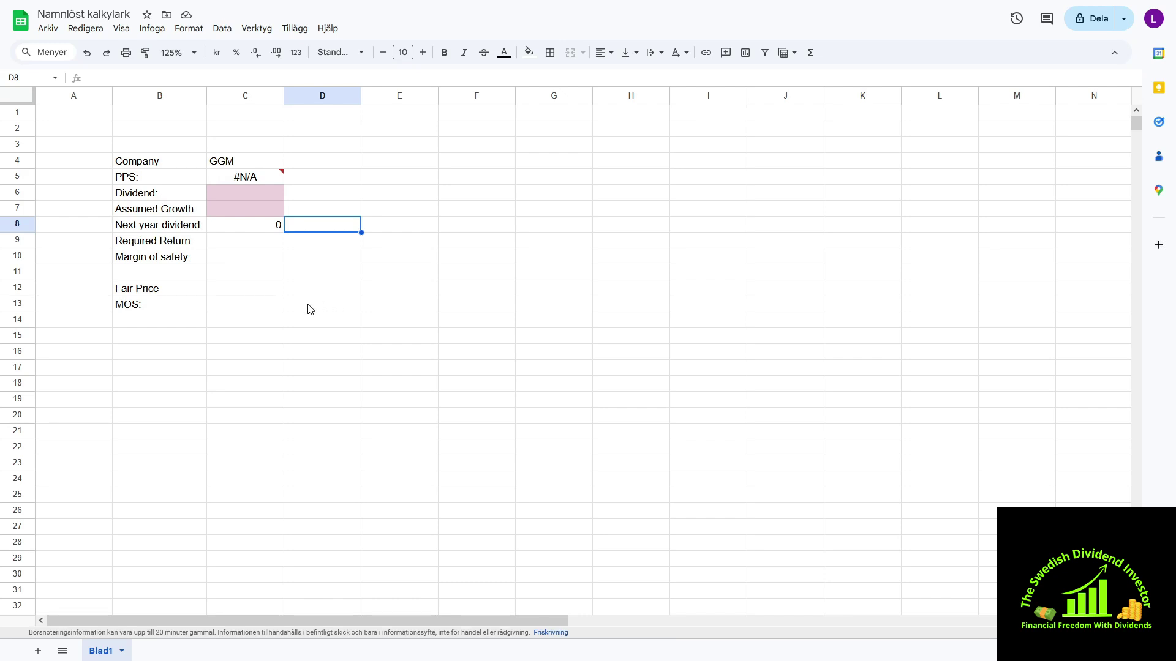
# Enter the formula =C8/(C9-C7) in cell C12 to calculate the fair price.
pyautogui.click(252, 293)
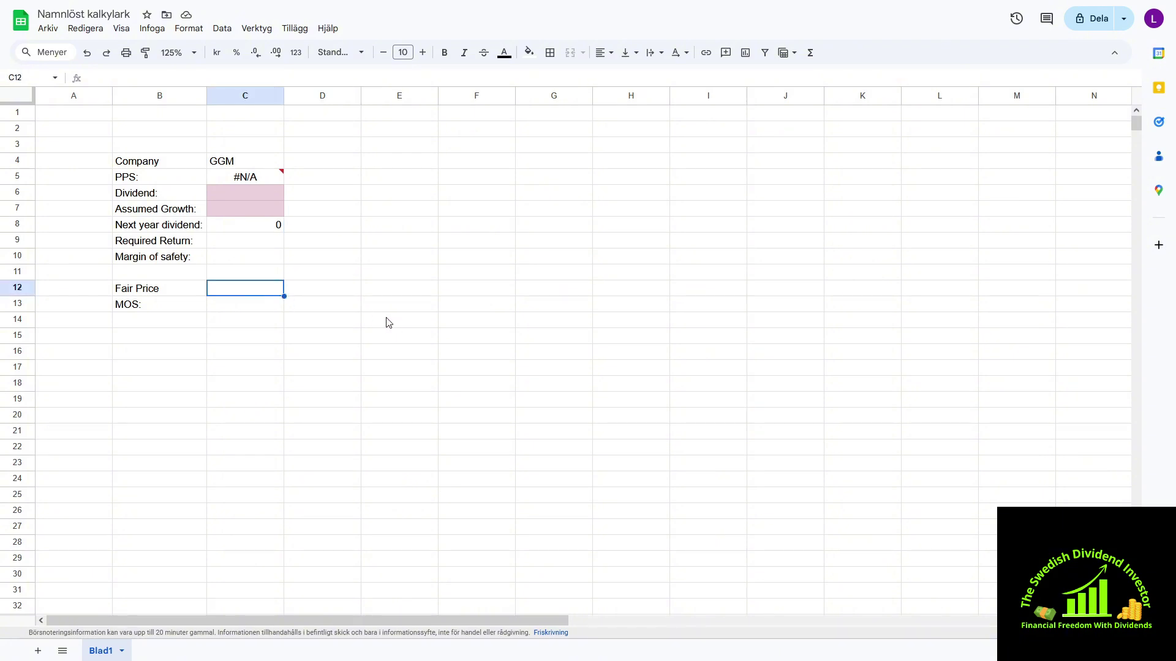
pyautogui.write('=')
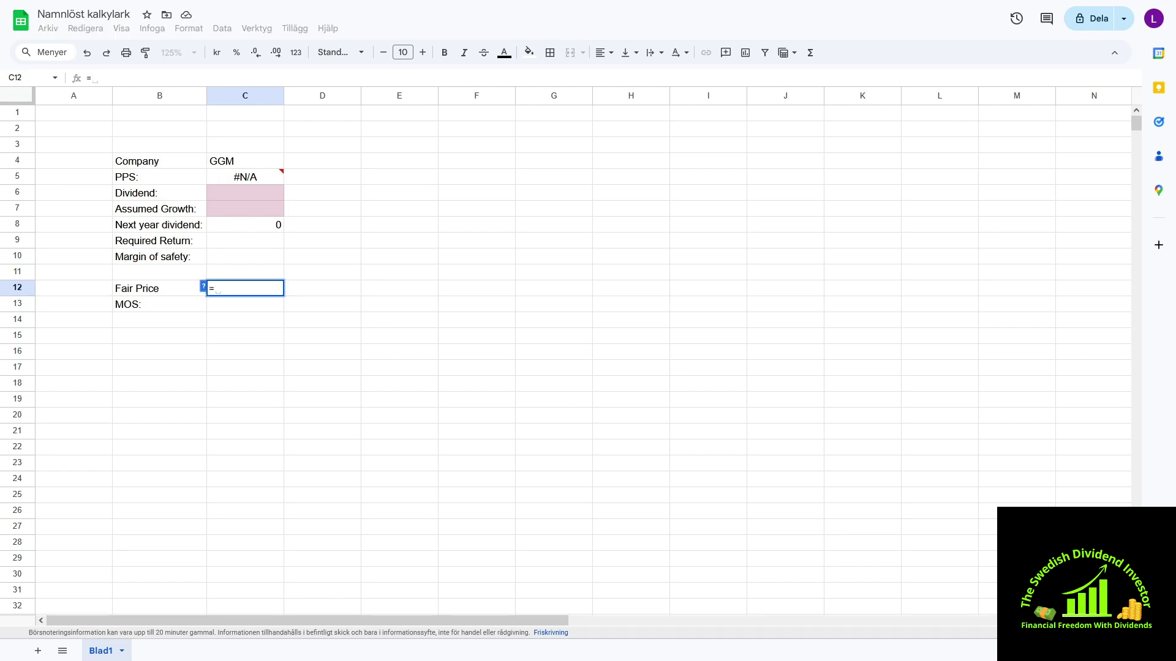
pyautogui.write('c8')
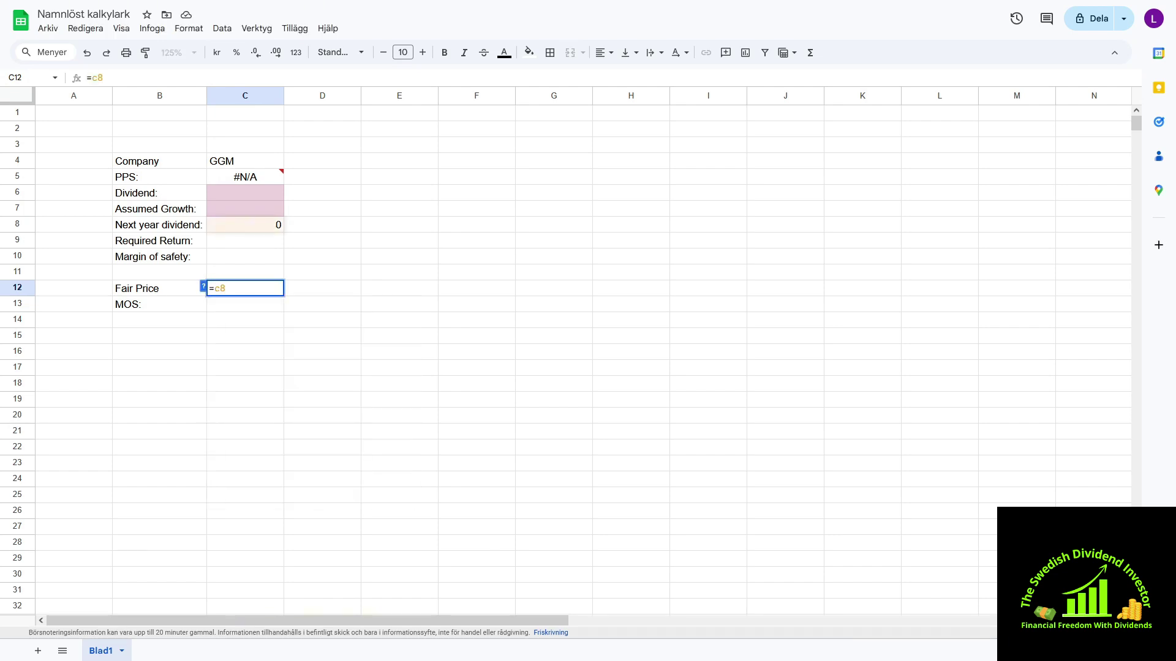
pyautogui.write('/')
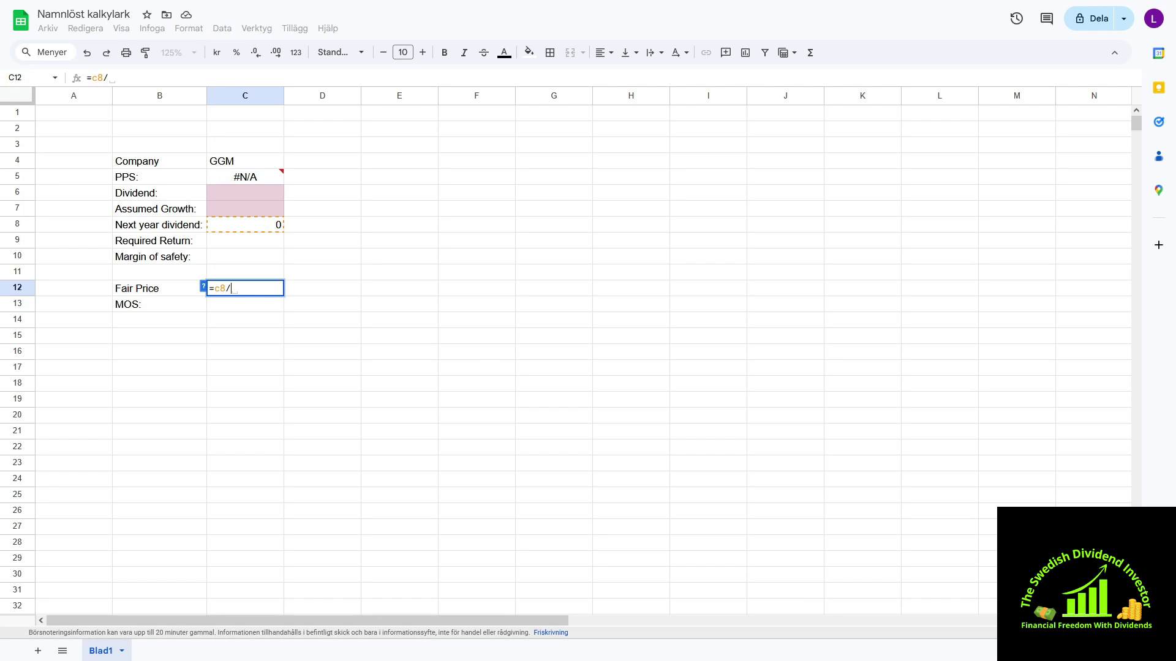
pyautogui.write('(c9')
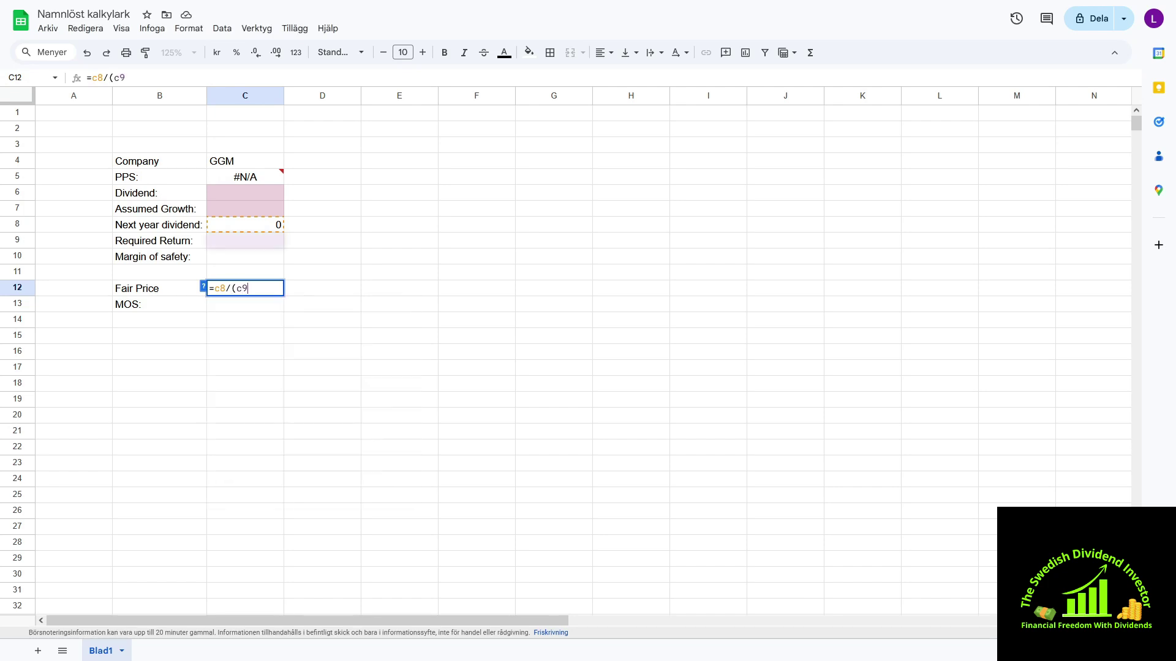
pyautogui.write('-c7')
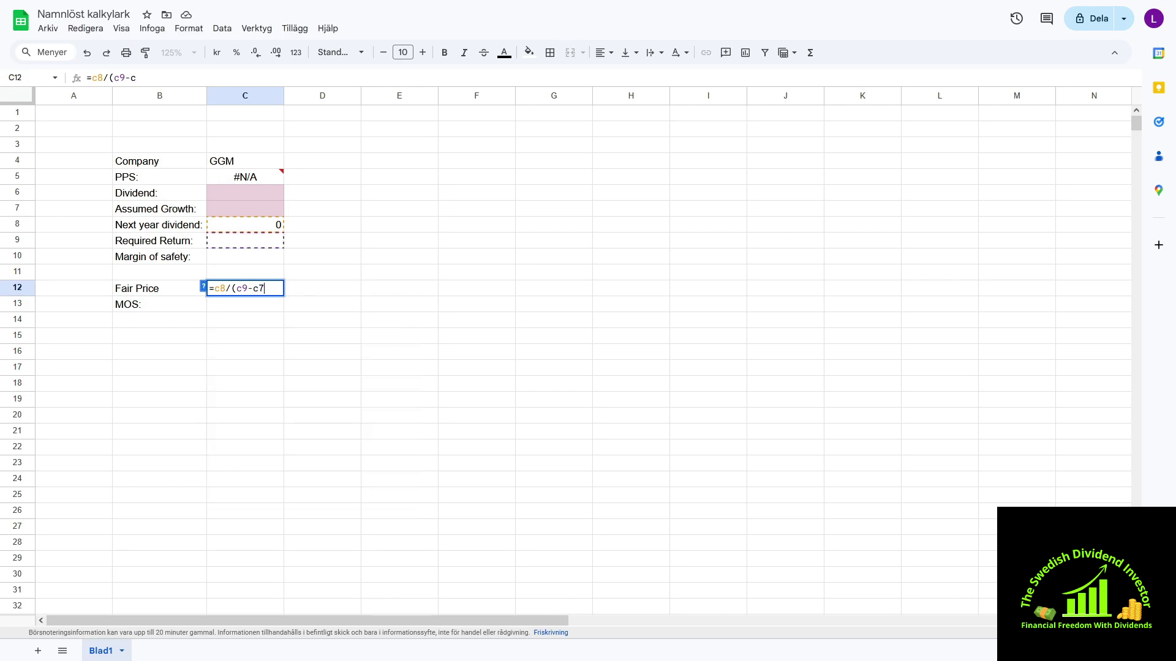
pyautogui.write(')')
pyautogui.press('Tab')
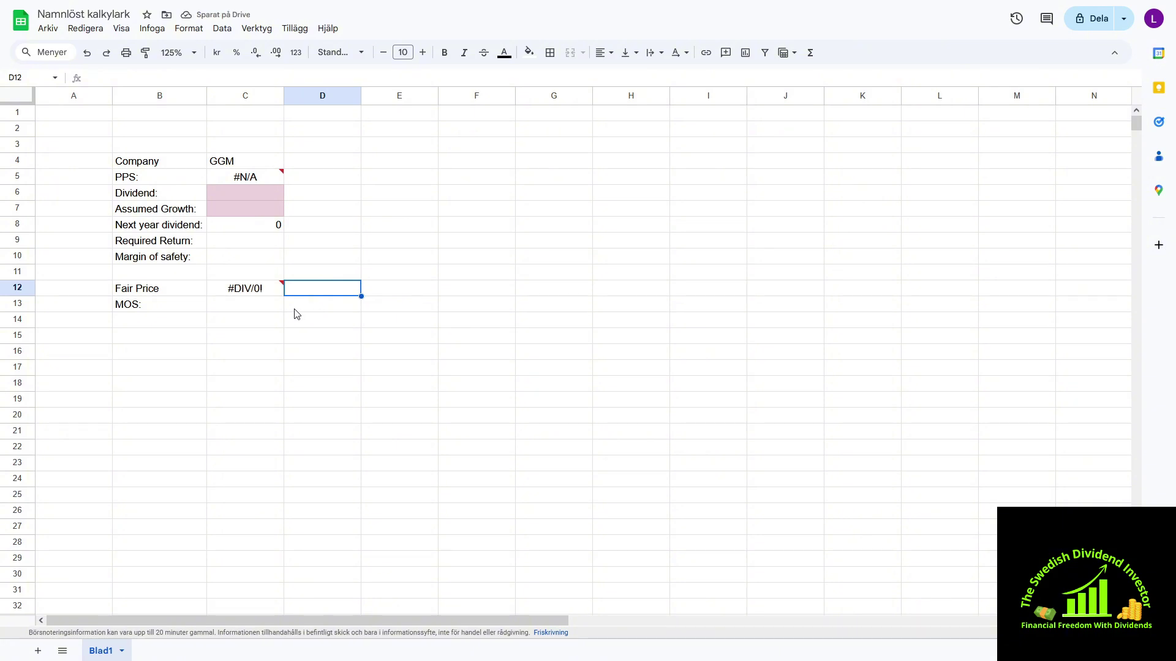
# Enter the formula =C12-(C12*C10) in cell C13 to calculate the MOS price.
pyautogui.click(249, 308)
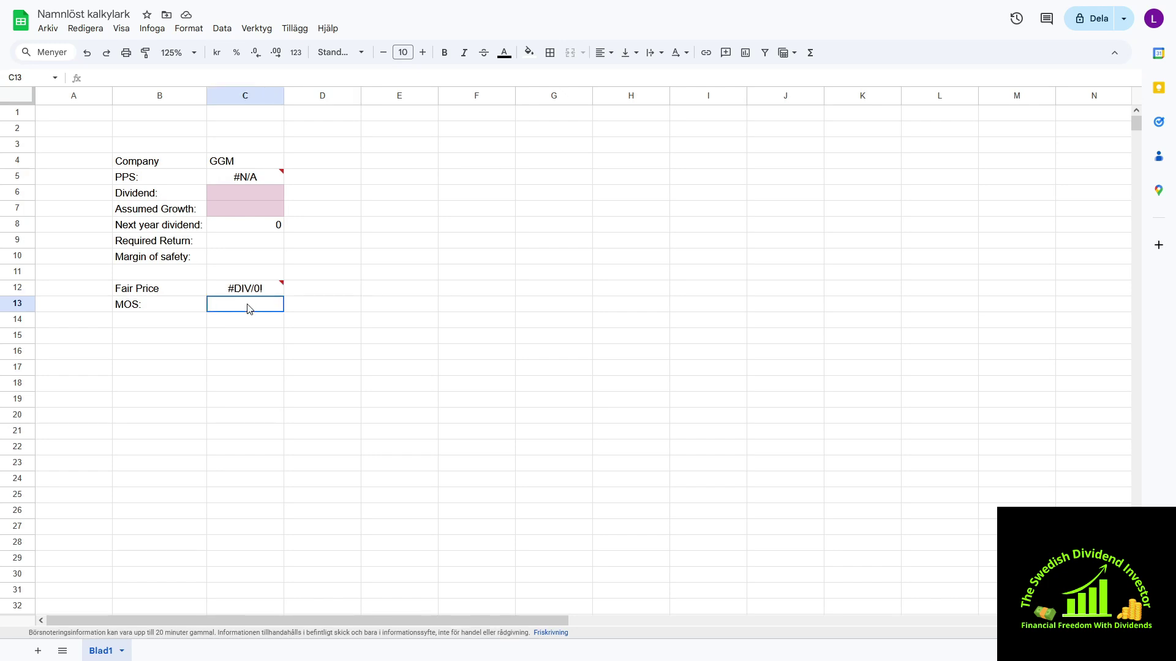
pyautogui.write('=')
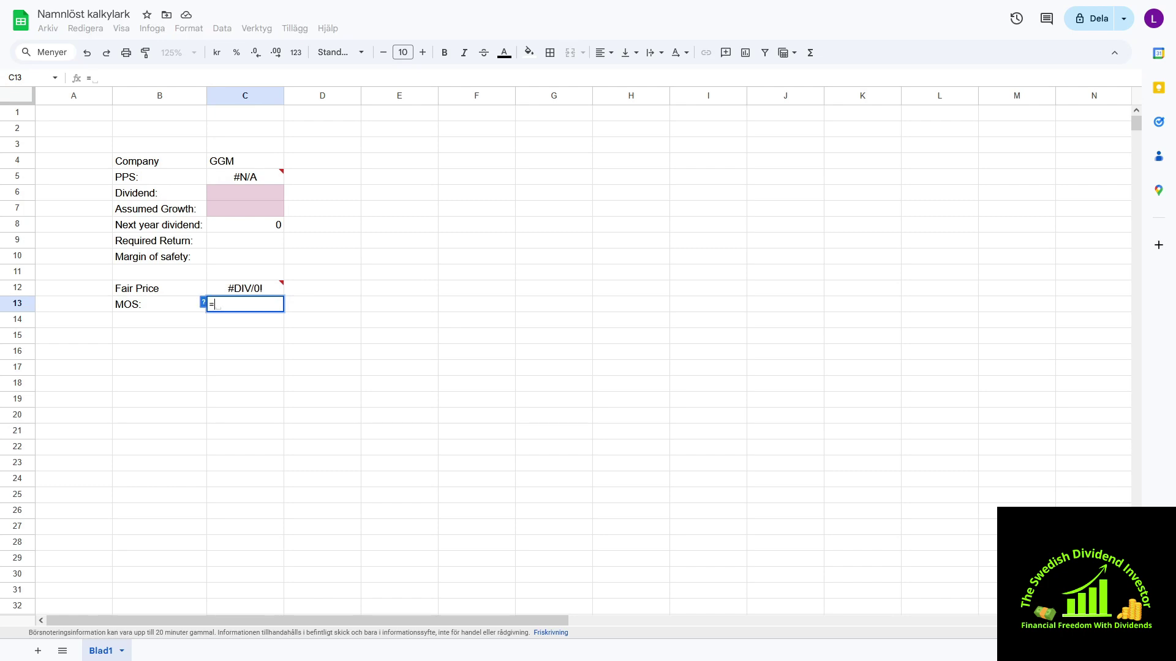
pyautogui.write('c12')
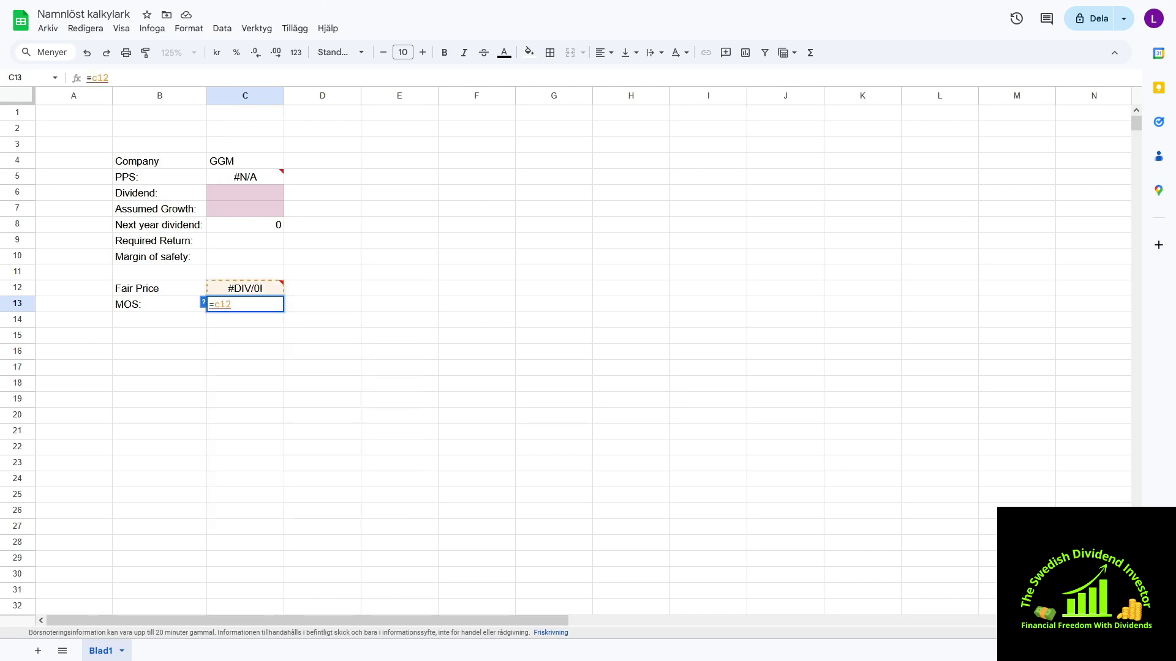
pyautogui.write('-(')
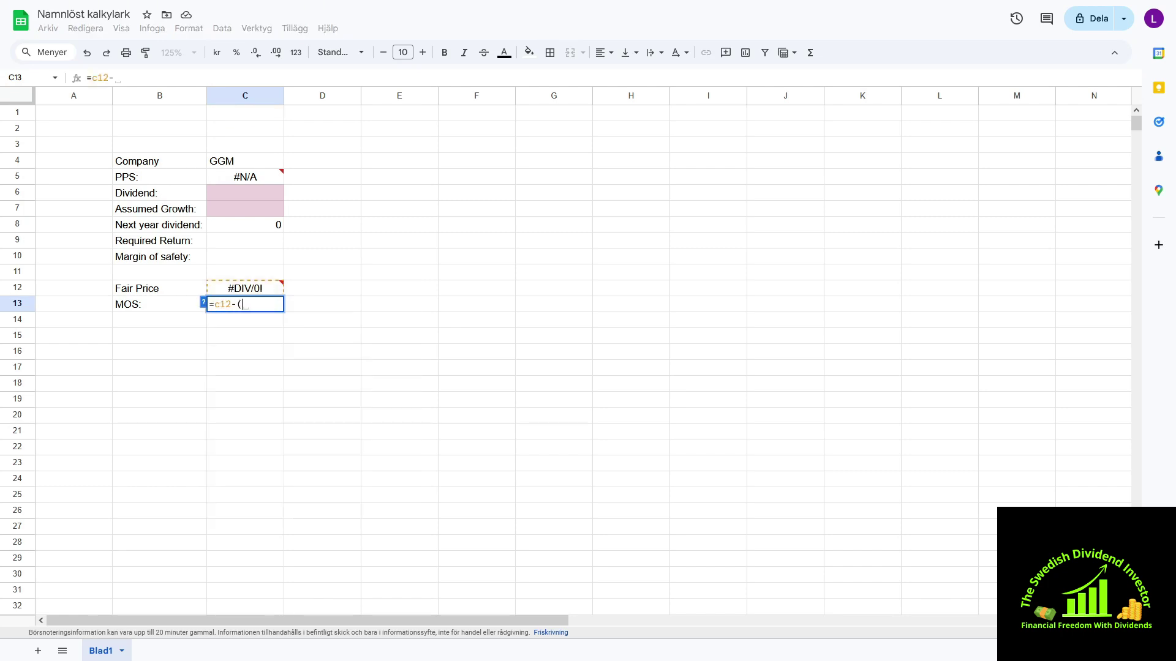
pyautogui.write('c12')
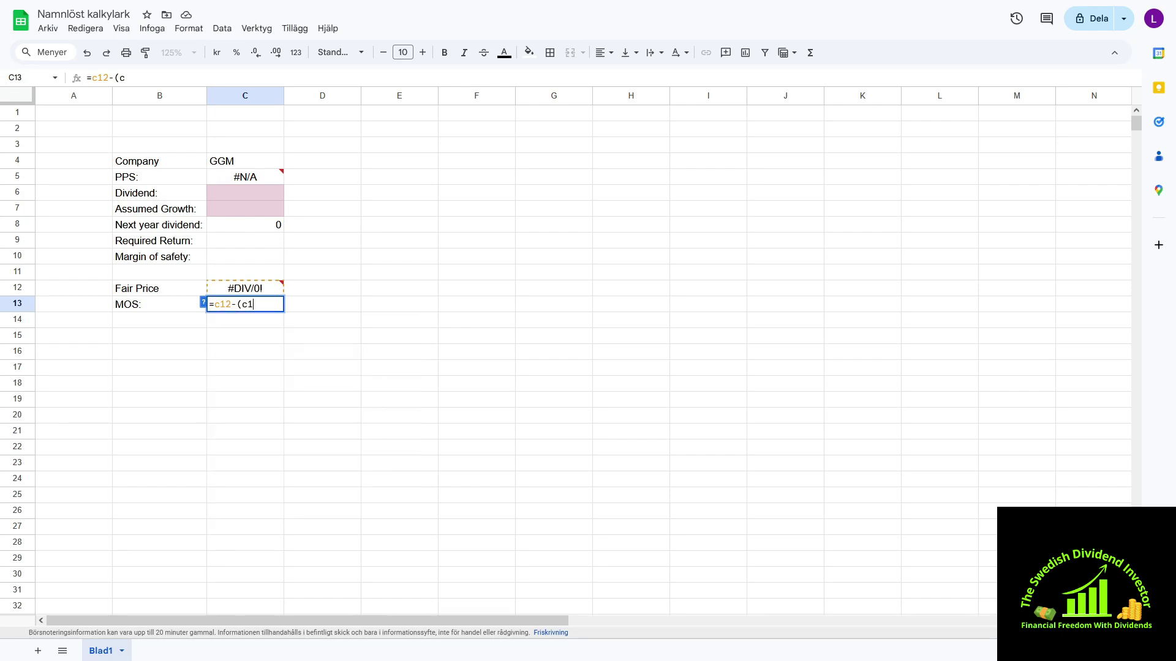
pyautogui.write('*')
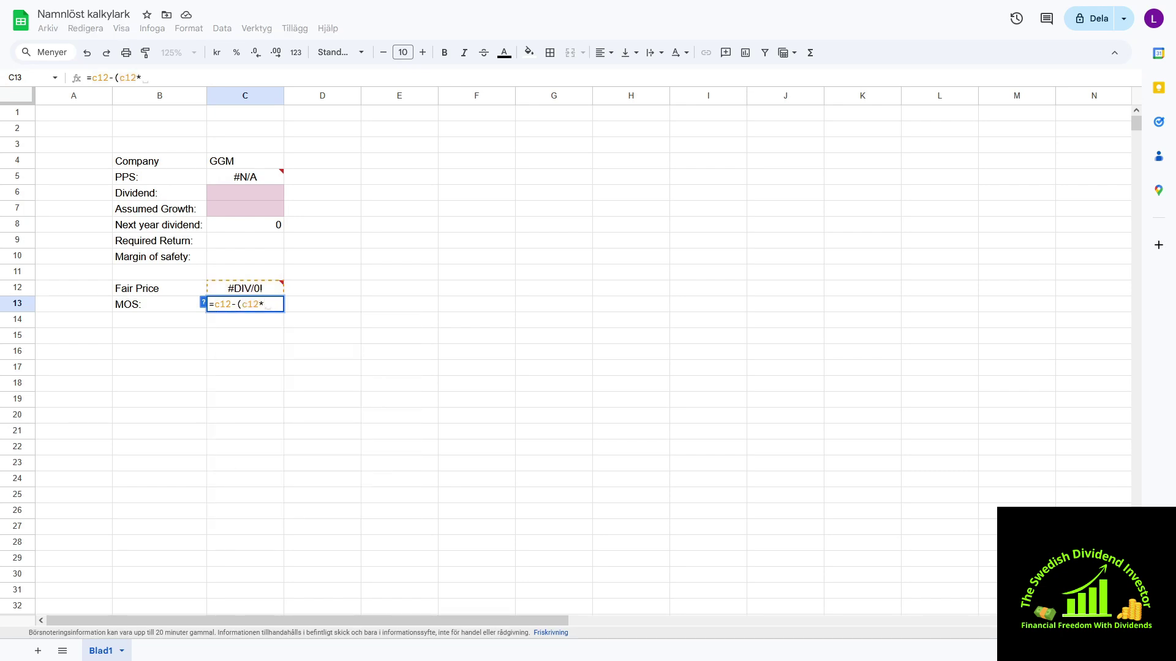
pyautogui.write('c10)')
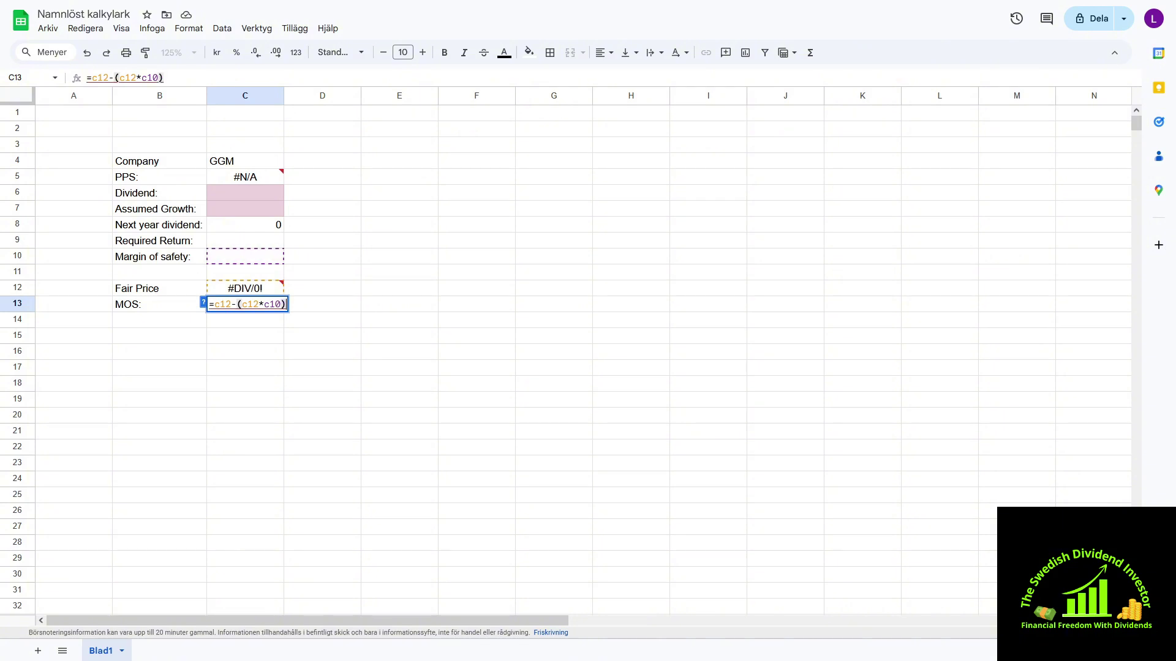
pyautogui.click(329, 306)
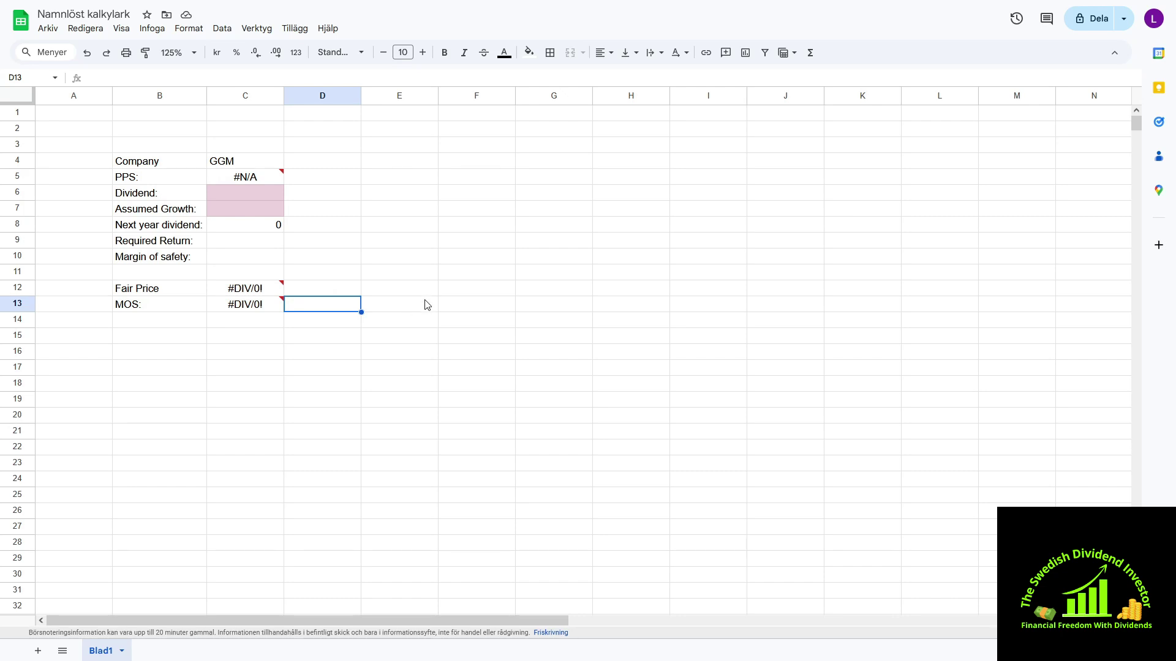
# Format the Assumed Growth, Required Return and Margin of safety cells C7, C9 and C10 as percentages.
pyautogui.click(245, 208)
pyautogui.keyDown('ctrl'); pyautogui.click(245, 239); pyautogui.keyUp('ctrl')
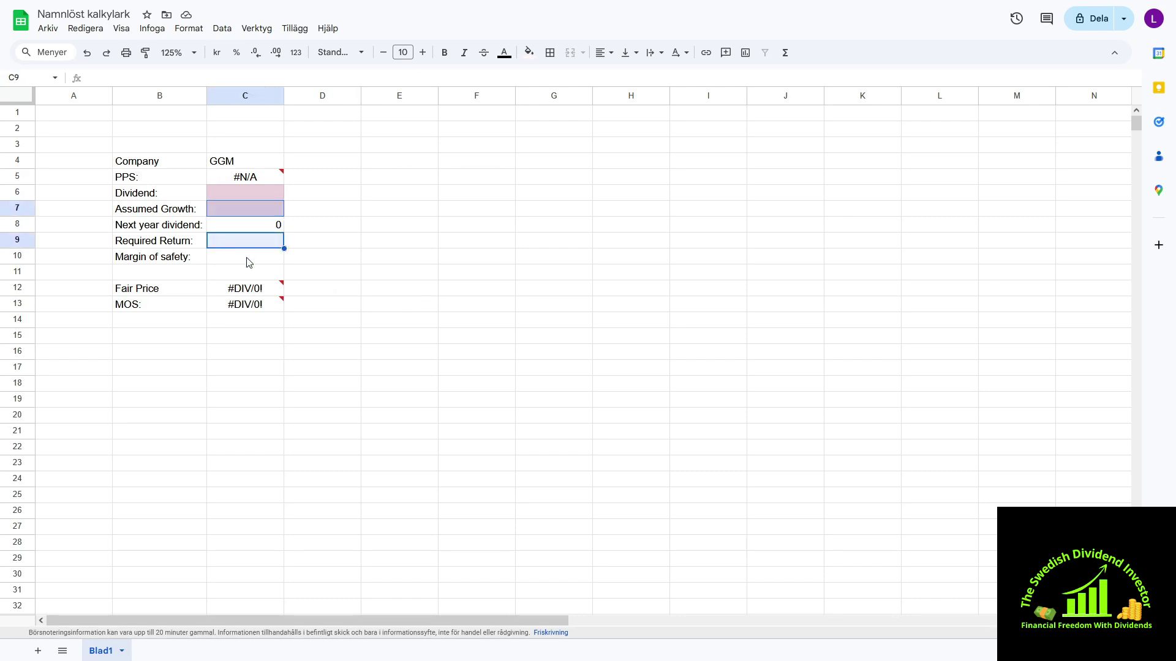
pyautogui.keyDown('shift'); pyautogui.click(249, 262); pyautogui.keyUp('shift')
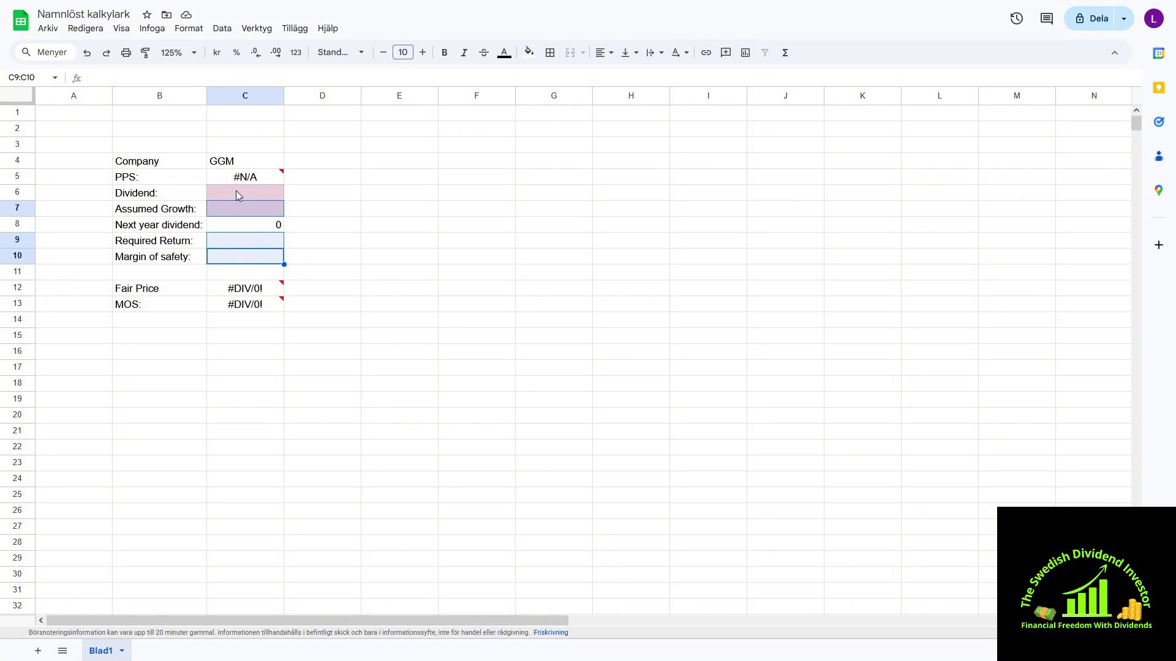
pyautogui.click(235, 54)
# Format the price and dividend cells C5, C6, C8, C12 and C13 as US dollar currency.
pyautogui.moveTo(244, 176); pyautogui.dragTo(244, 193)
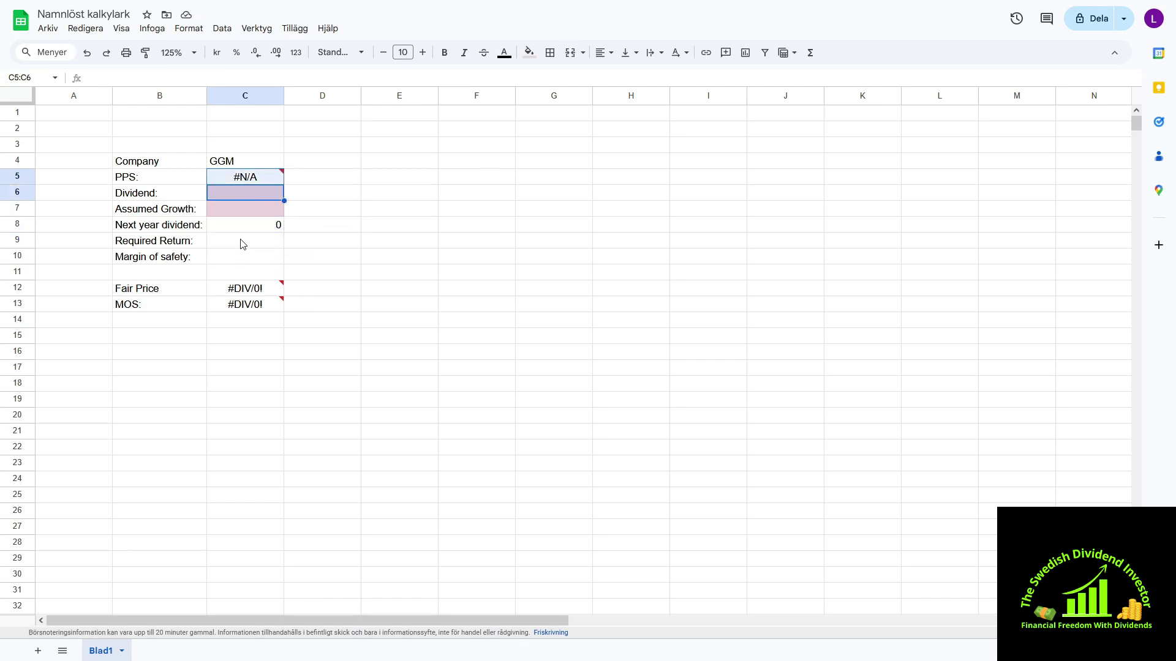
pyautogui.click(243, 230)
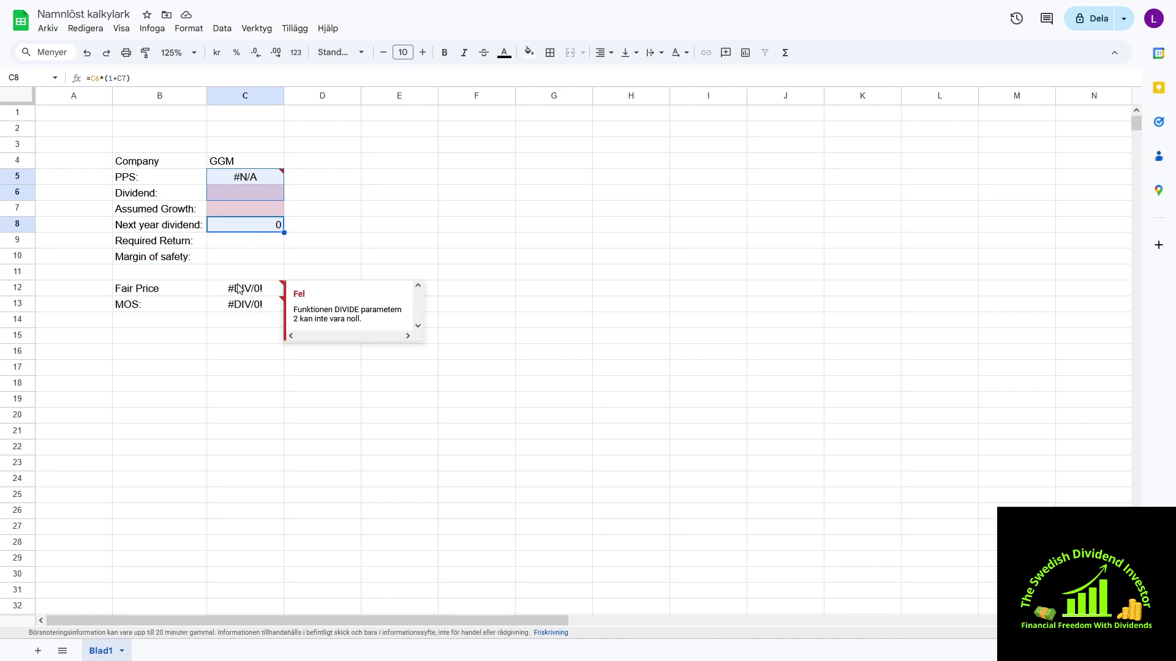
pyautogui.moveTo(240, 288); pyautogui.dragTo(242, 307)
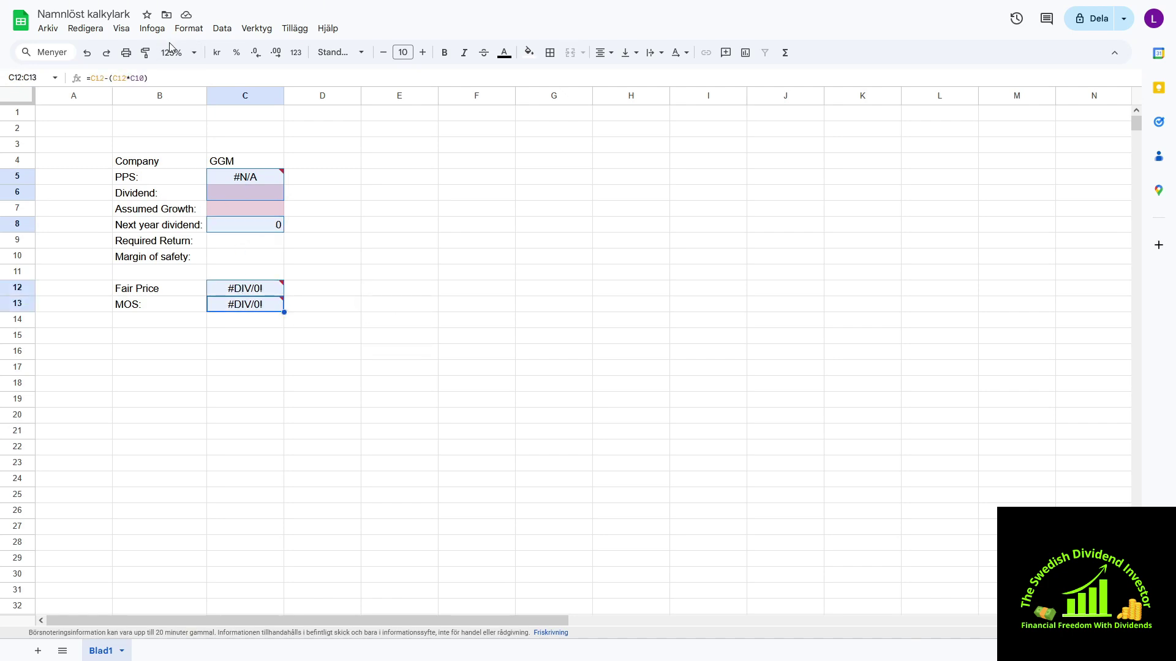
pyautogui.click(187, 28)
pyautogui.moveTo(210, 85)
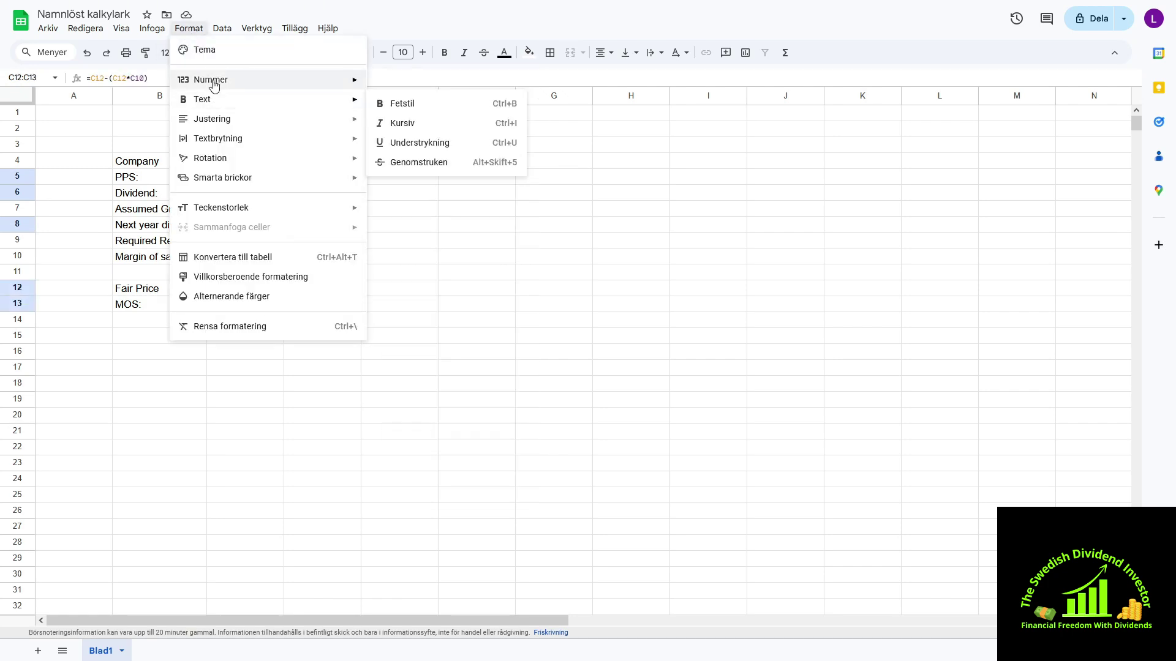
pyautogui.click(404, 421)
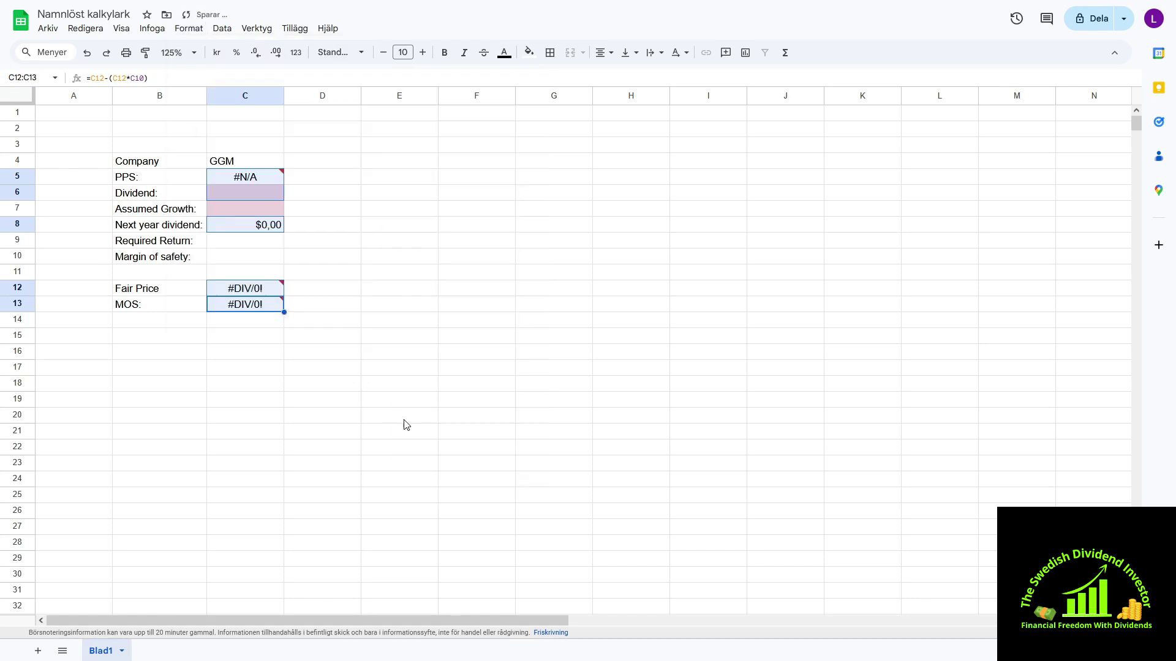
pyautogui.click(185, 29)
pyautogui.moveTo(235, 81)
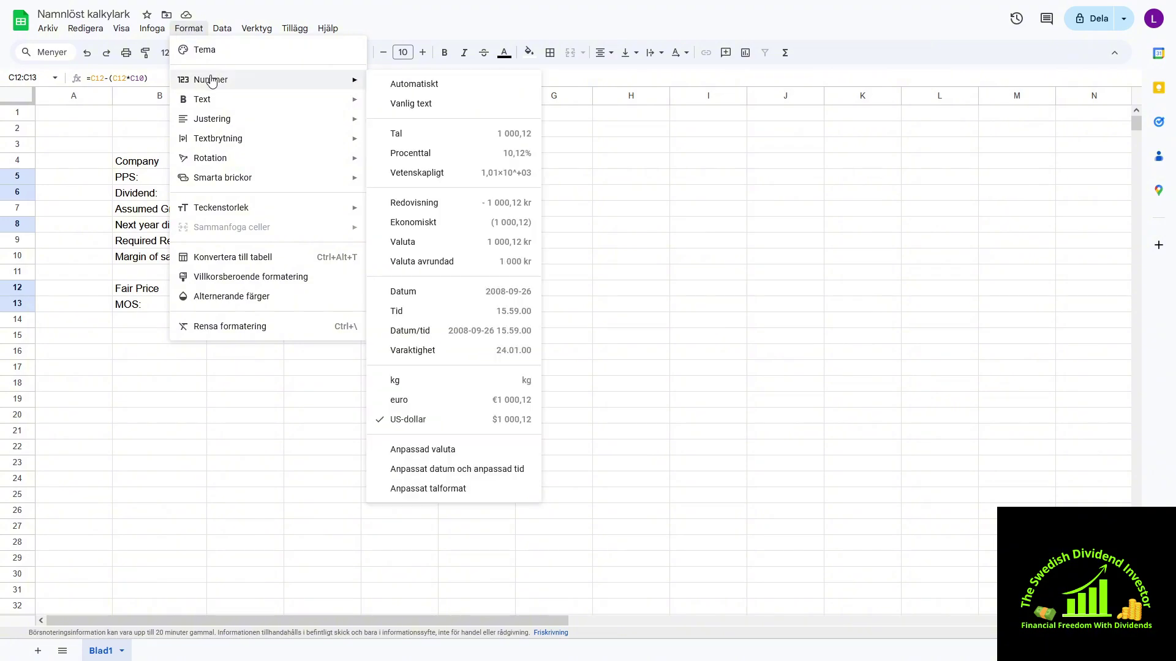
pyautogui.click(422, 452)
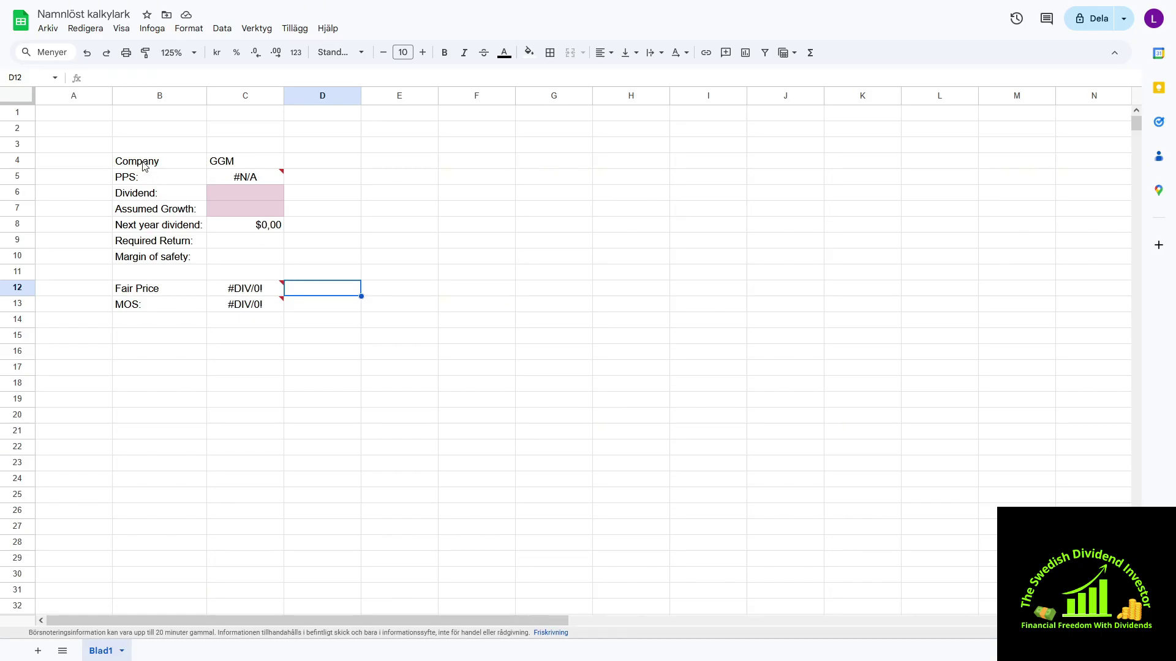
pyautogui.click(145, 167)
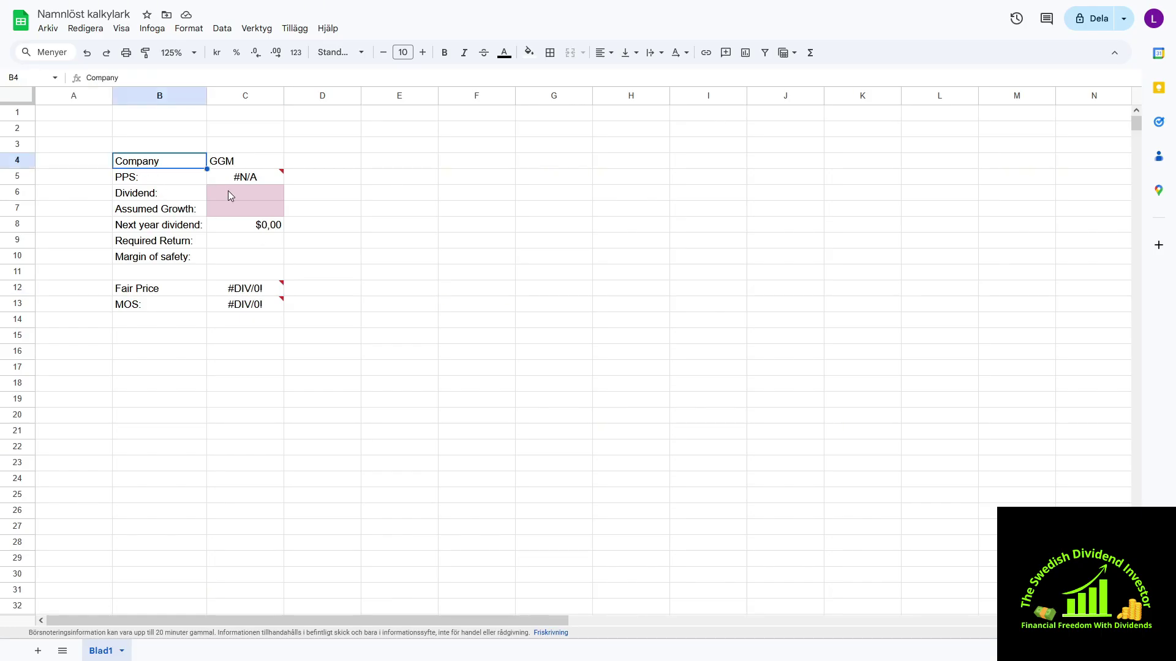
# Enter a dividend of 1 in cell C6 and an assumed growth of 2% in cell C7.
pyautogui.click(247, 191)
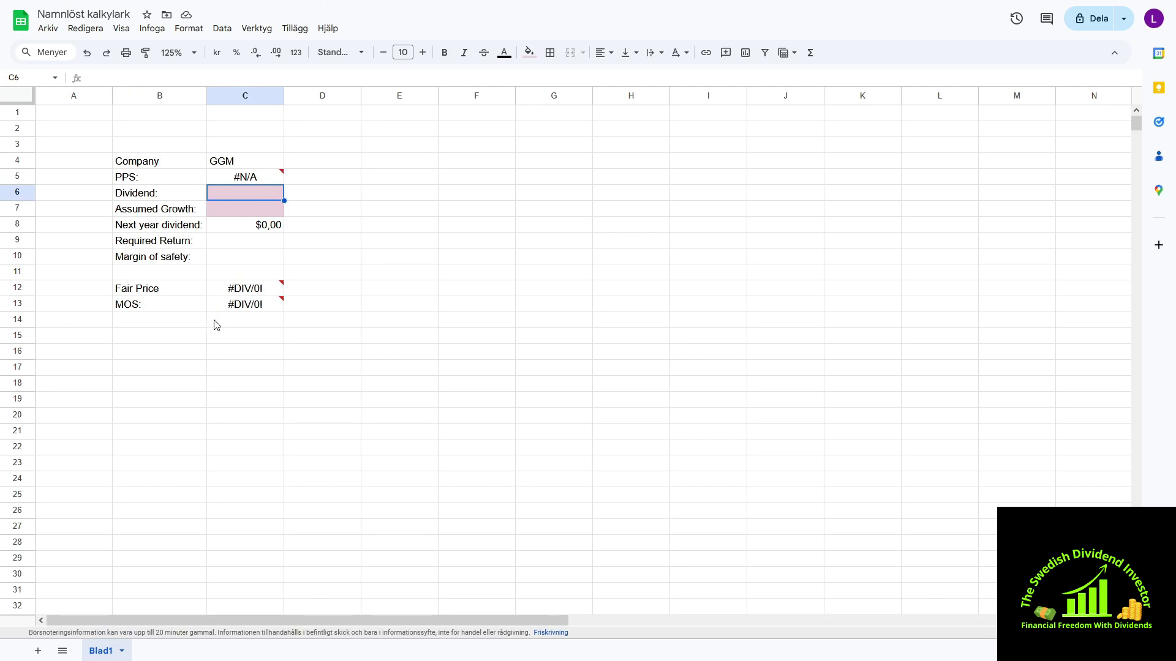
pyautogui.write('1')
pyautogui.press('Tab')
pyautogui.click(242, 212)
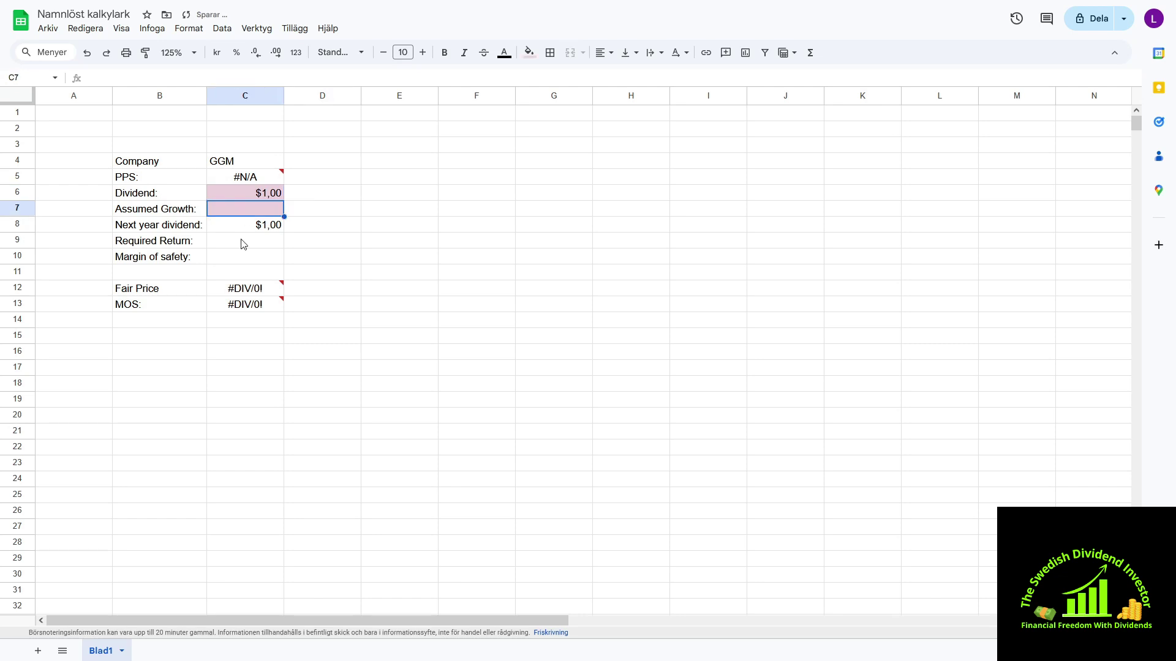
pyautogui.write('2%')
pyautogui.press('Tab')
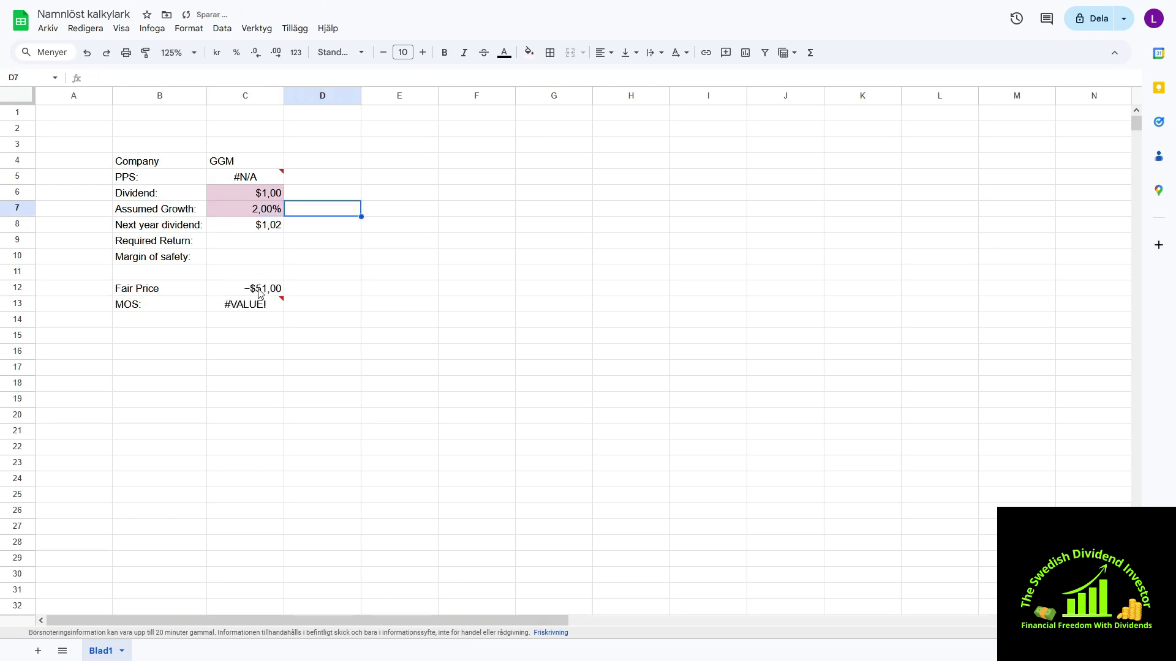
# Enter a required return of 10% in cell C9 and a margin of safety of 5% in cell C10.
pyautogui.click(263, 242)
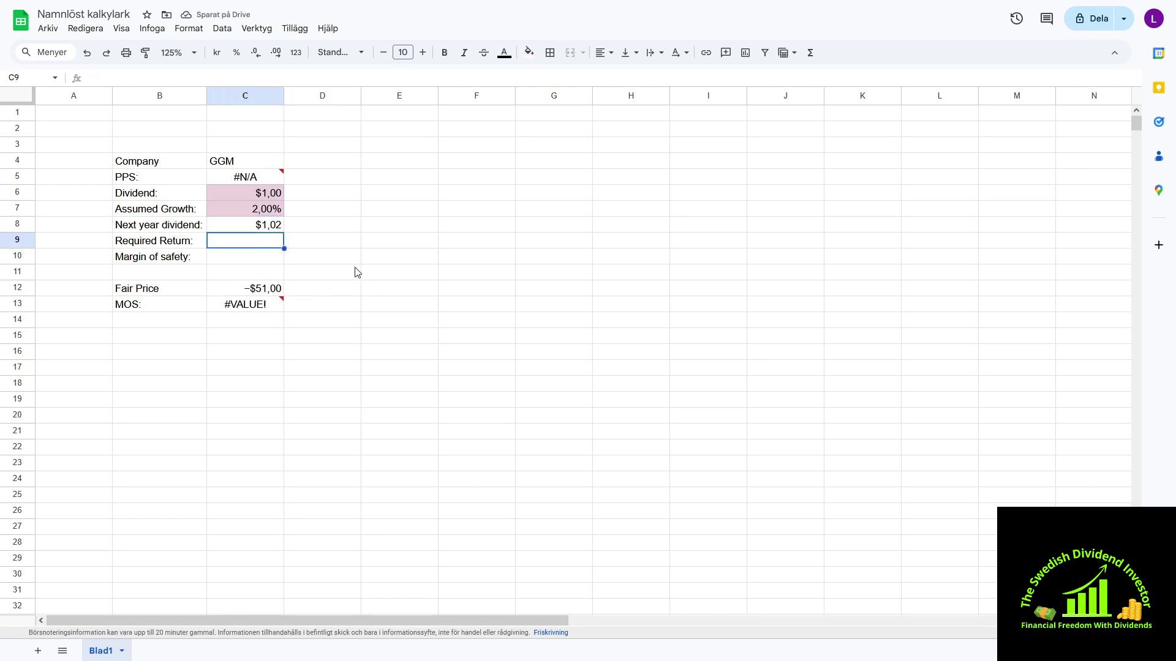
pyautogui.write('10%')
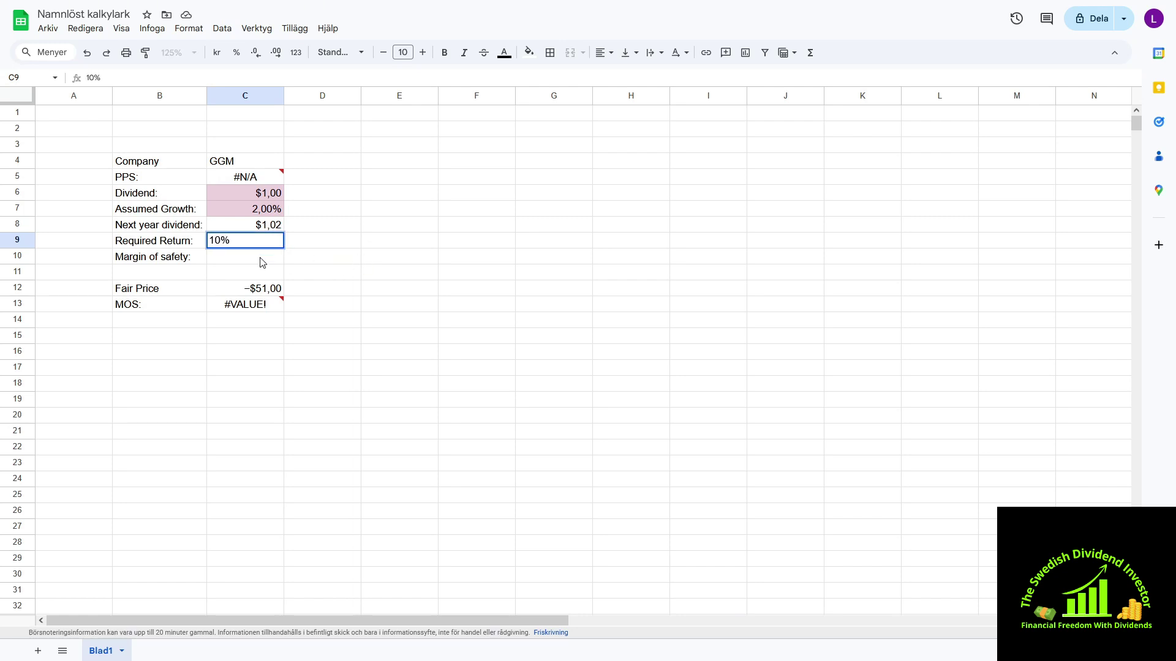
pyautogui.click(262, 262)
pyautogui.write('5%')
pyautogui.click(325, 294)
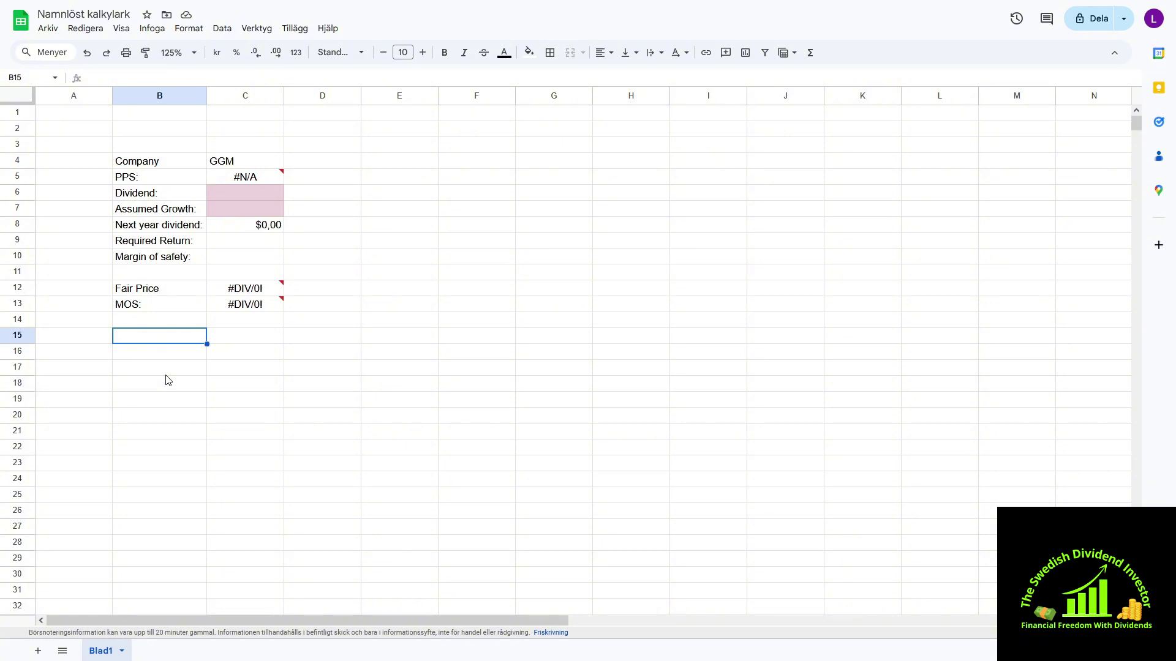
# Format the empty cells B50:B68 as percentages.
pyautogui.scroll(-5, 168, 380)
pyautogui.scroll(-1, 167, 380)
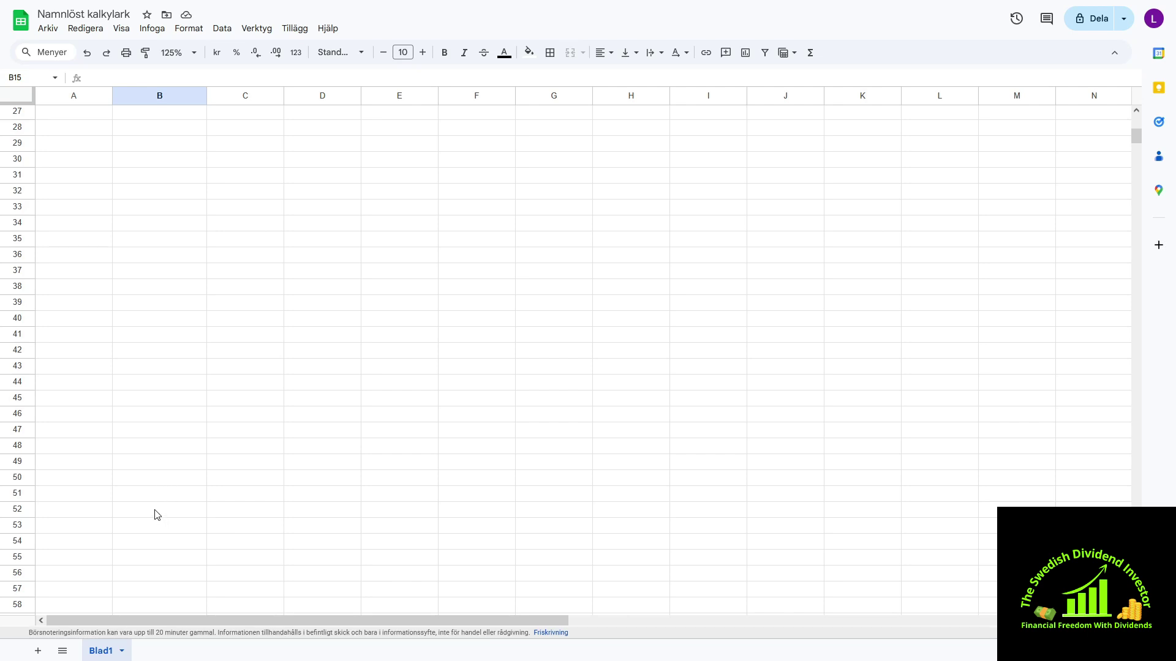
pyautogui.click(157, 481)
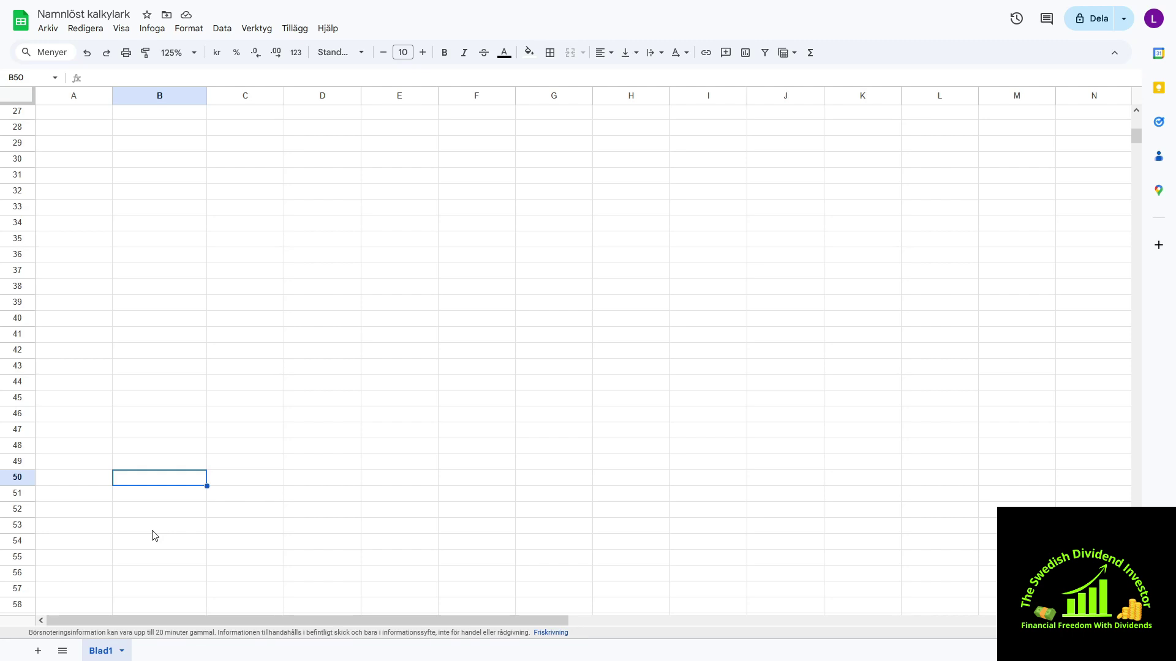
pyautogui.scroll(-5, 154, 536)
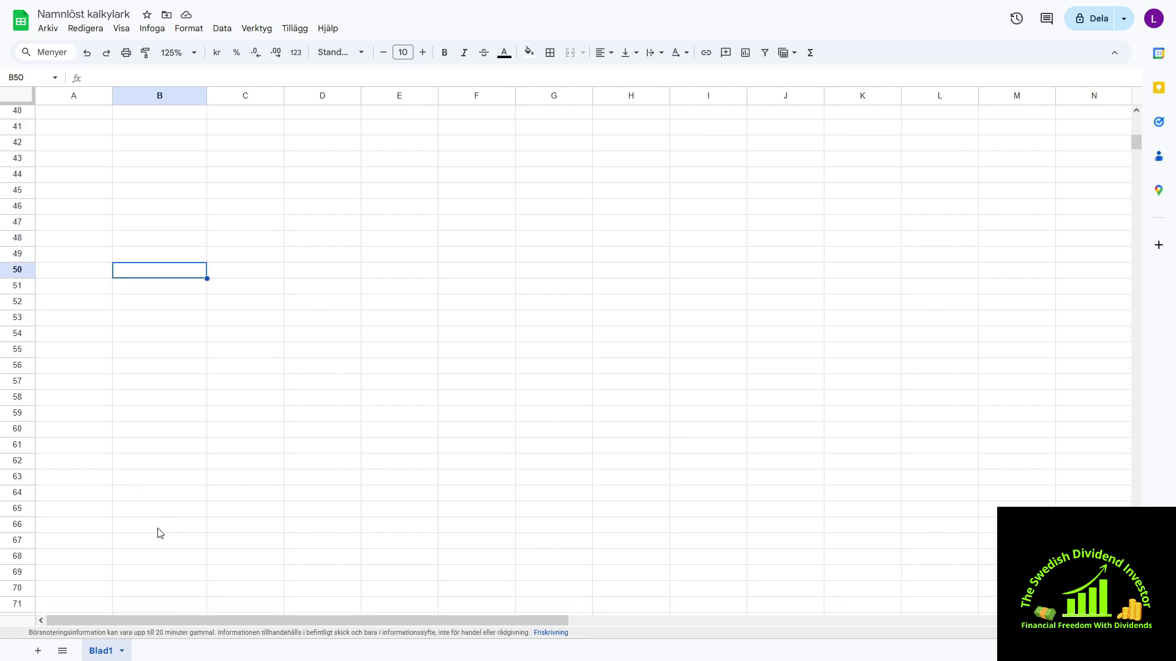
pyautogui.keyDown('shift'); pyautogui.click(162, 560); pyautogui.keyUp('shift')
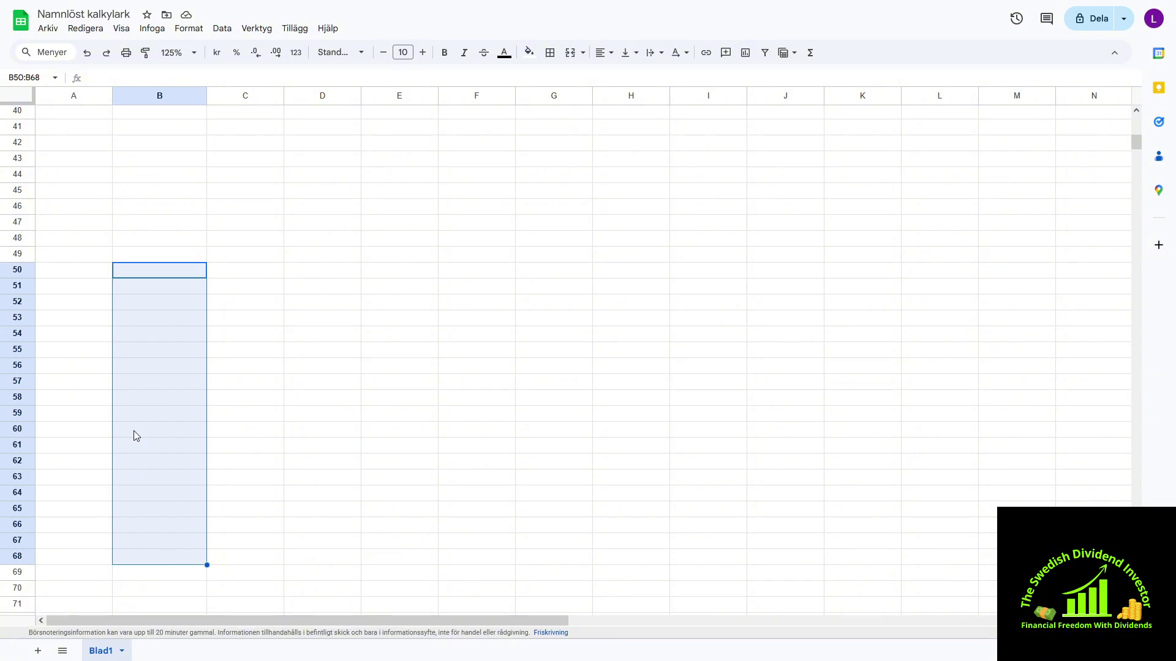
pyautogui.click(237, 53)
pyautogui.click(157, 275)
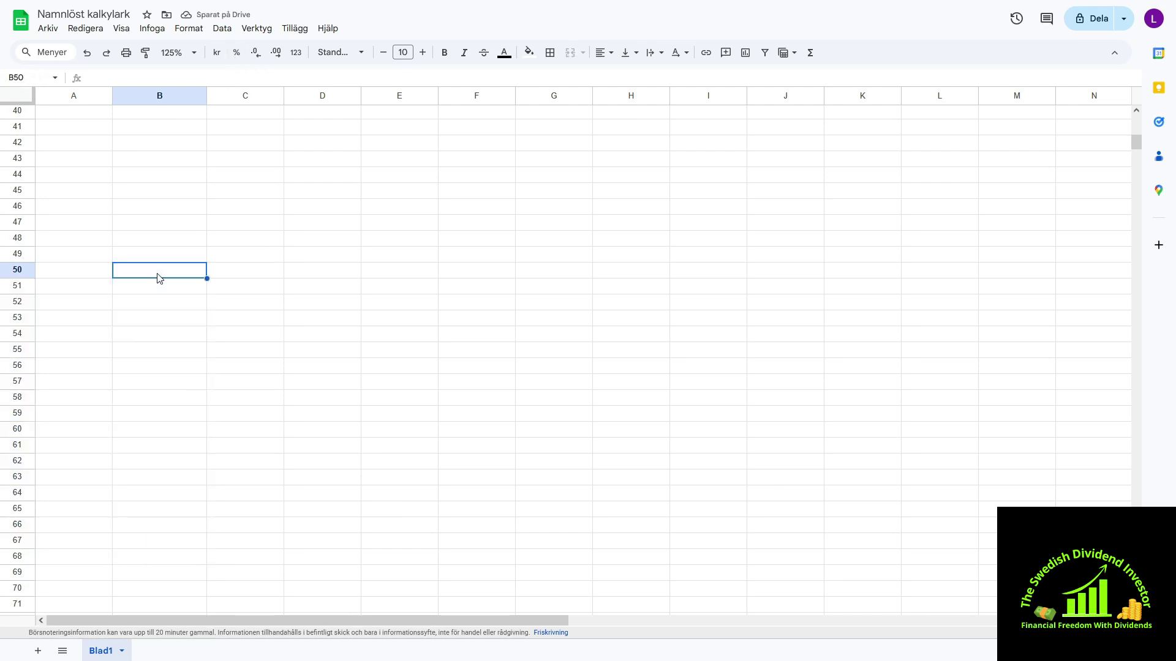
pyautogui.hotkey('ctrl', 'z')
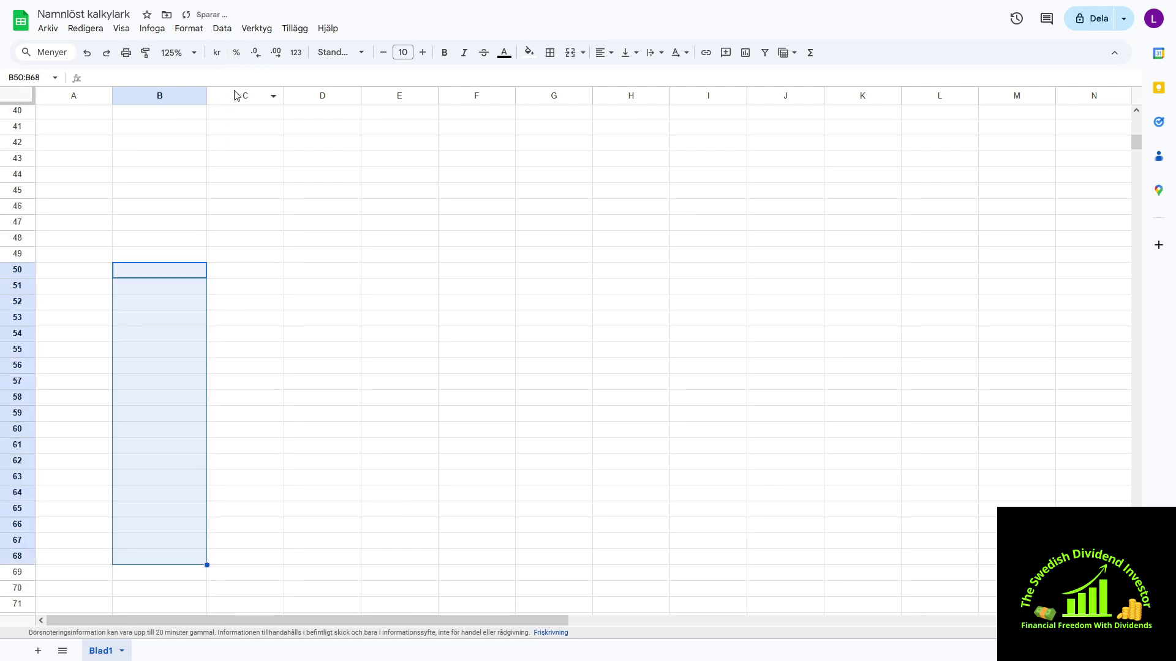
# Fill cells B50:B68 with growth rates from 1% to 10% in 0.5% increments.
pyautogui.click(186, 275)
pyautogui.write('1')
pyautogui.press('Return')
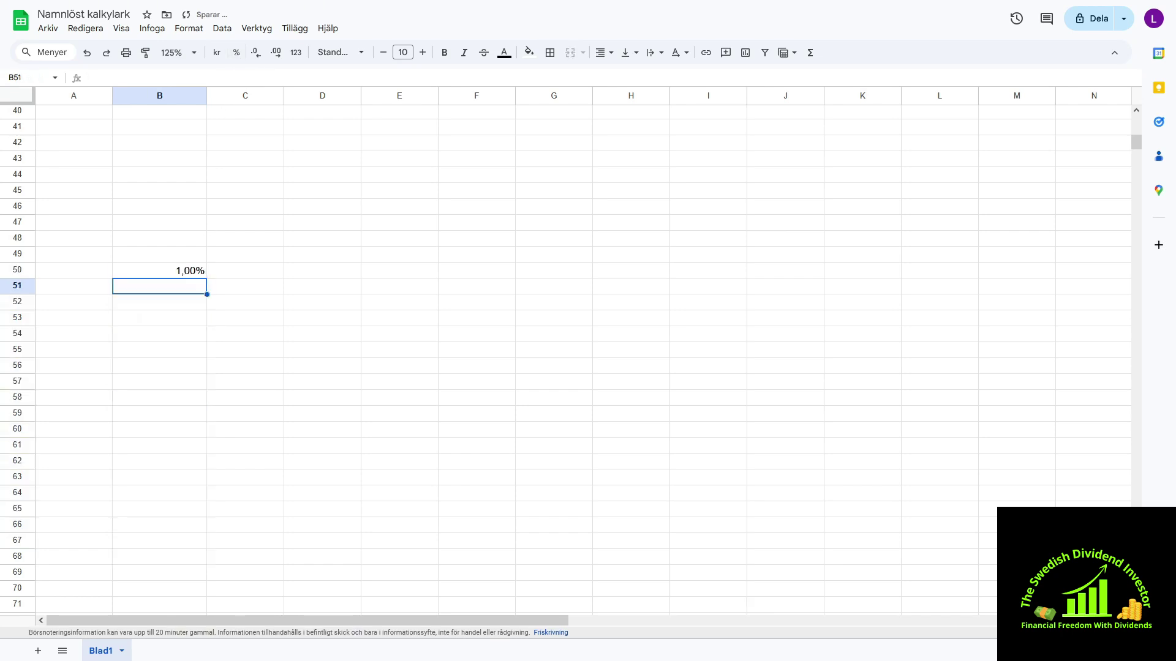
pyautogui.write('1,5')
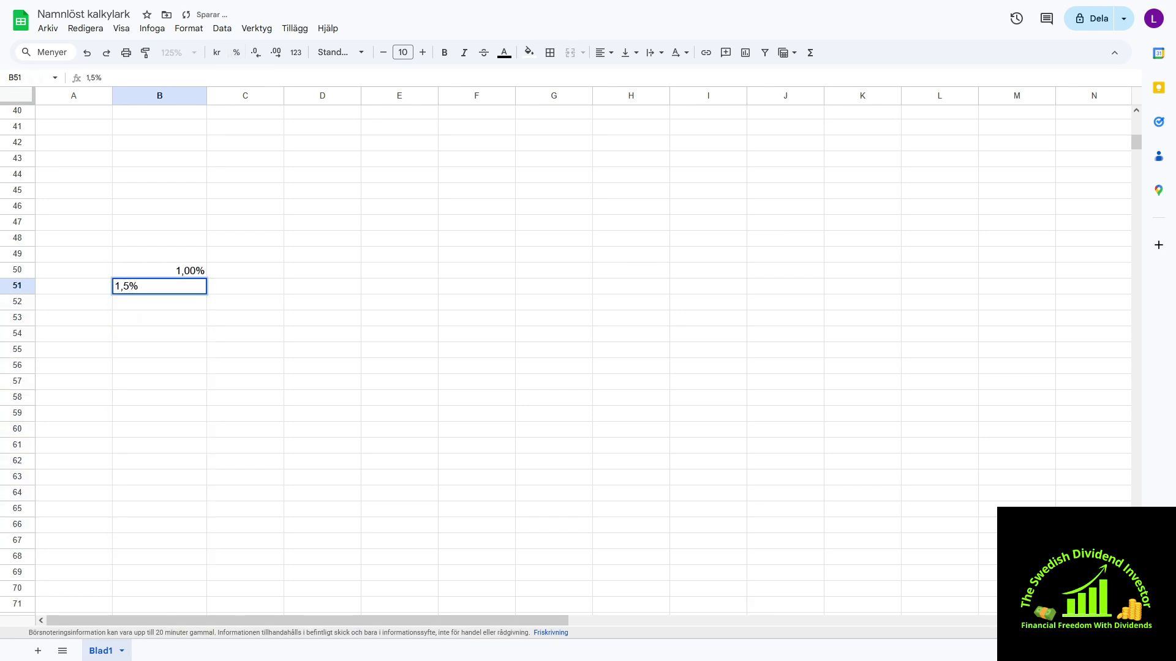
pyautogui.press('Return')
pyautogui.write('2')
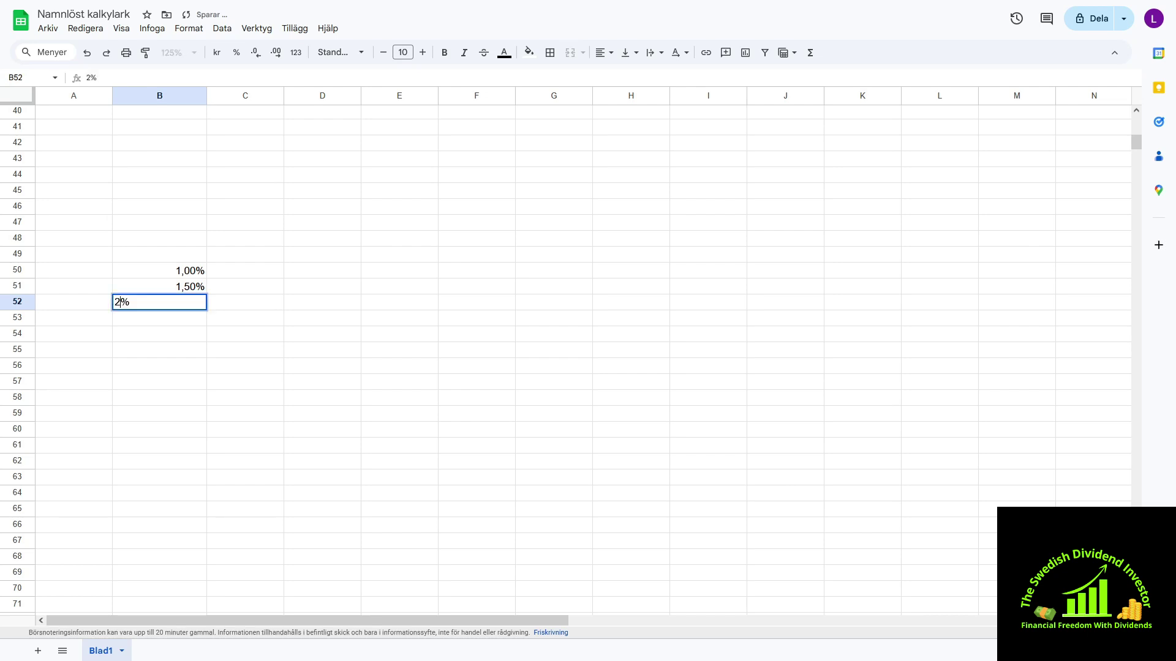
pyautogui.press('Return')
pyautogui.write('2,5')
pyautogui.press('Return')
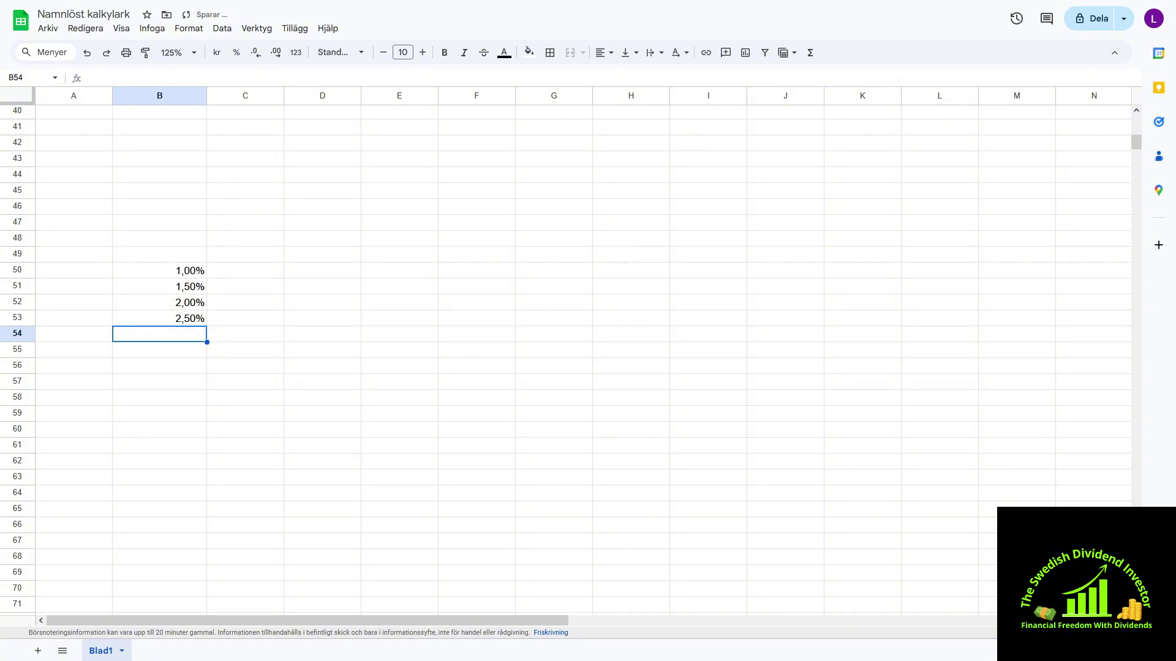
pyautogui.write('3 3,5 4 4,5 5 5,5 6 6,5 ')
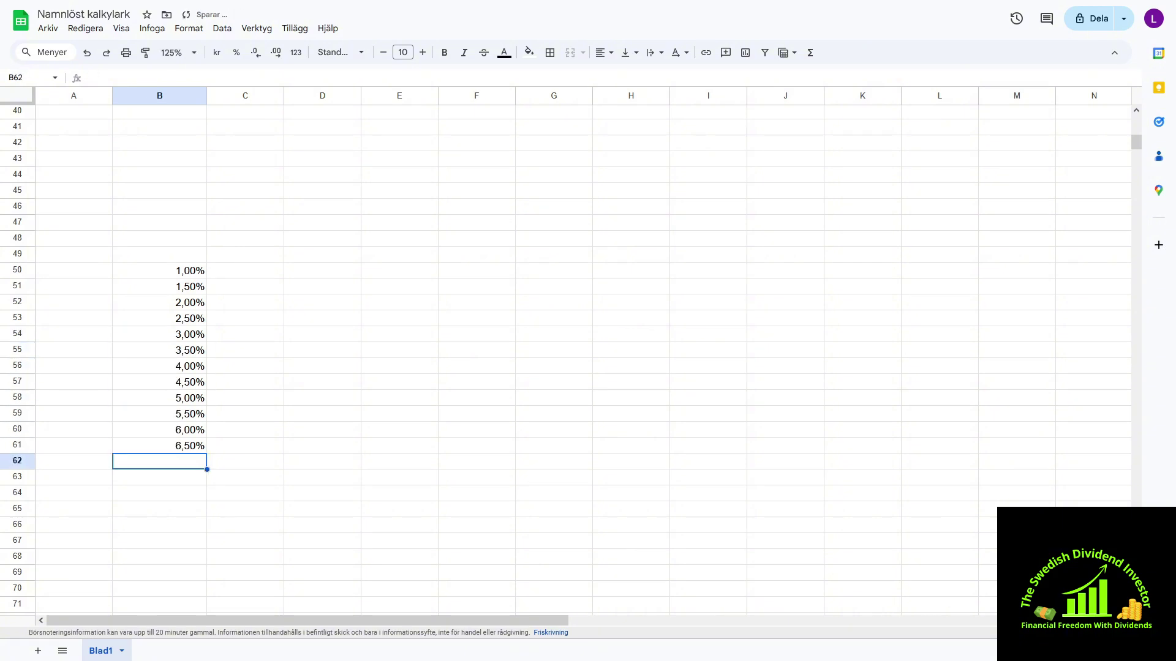
pyautogui.write('7 7,5 8 8,5 9 9,5 10')
# Enter the heading "Assumed Growth:" in cell B49 above the growth rates.
pyautogui.click(159, 254)
pyautogui.write('Ass')
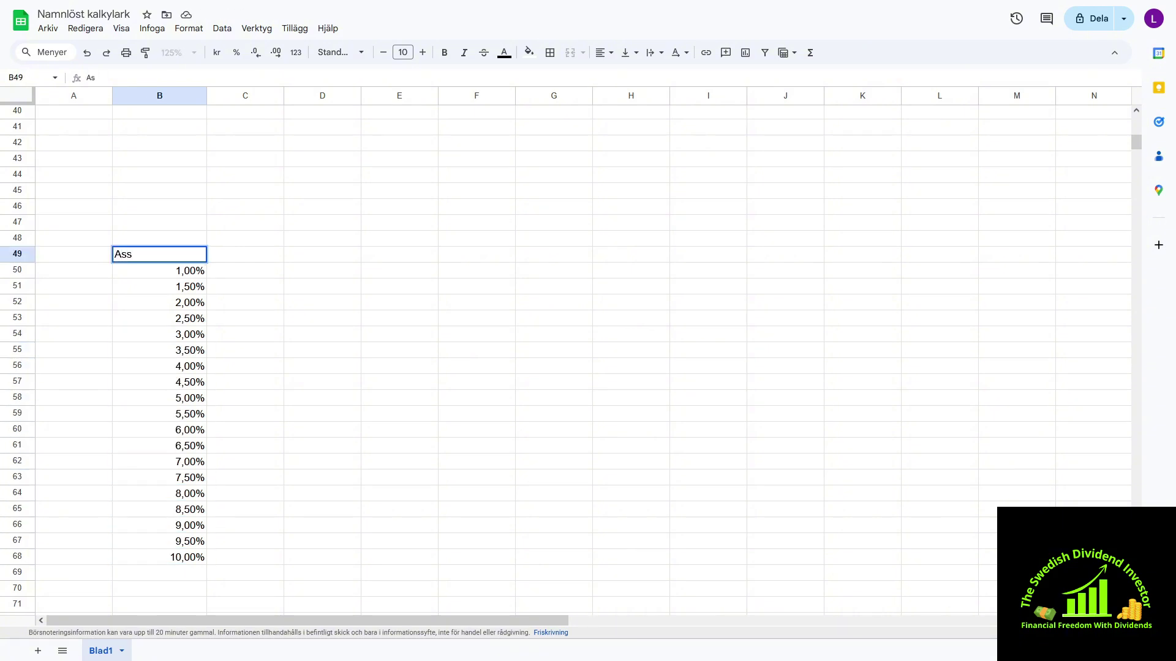
pyautogui.write('umed Growth:')
pyautogui.press('Tab')
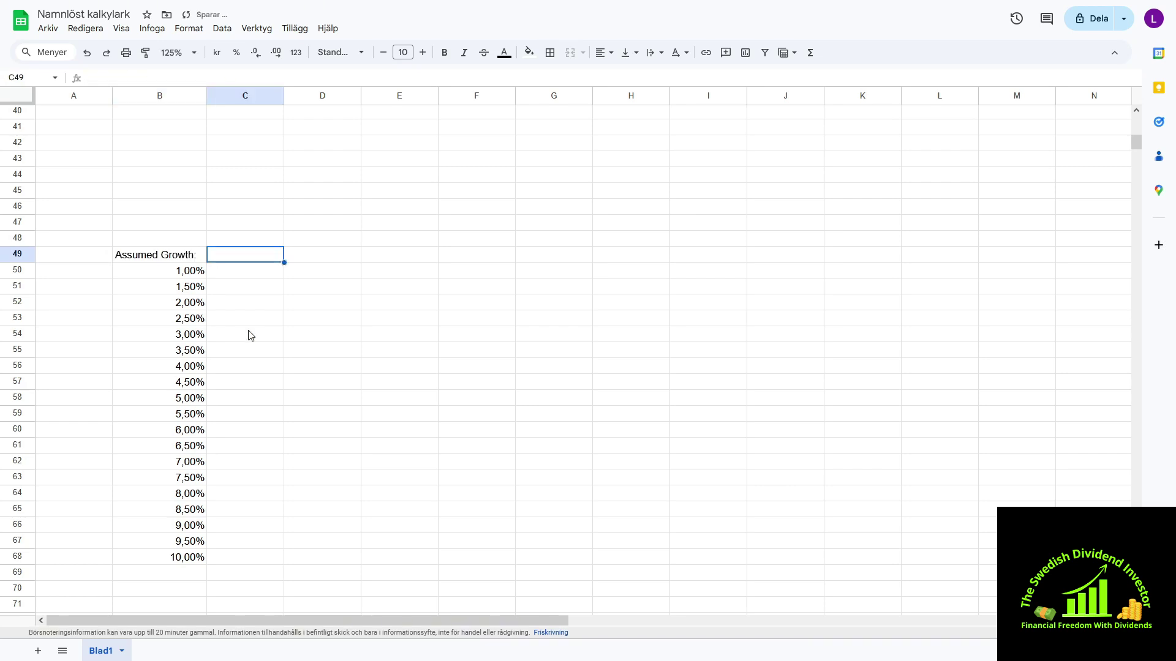
# Format cells C50:C64 as percentages.
pyautogui.click(248, 275)
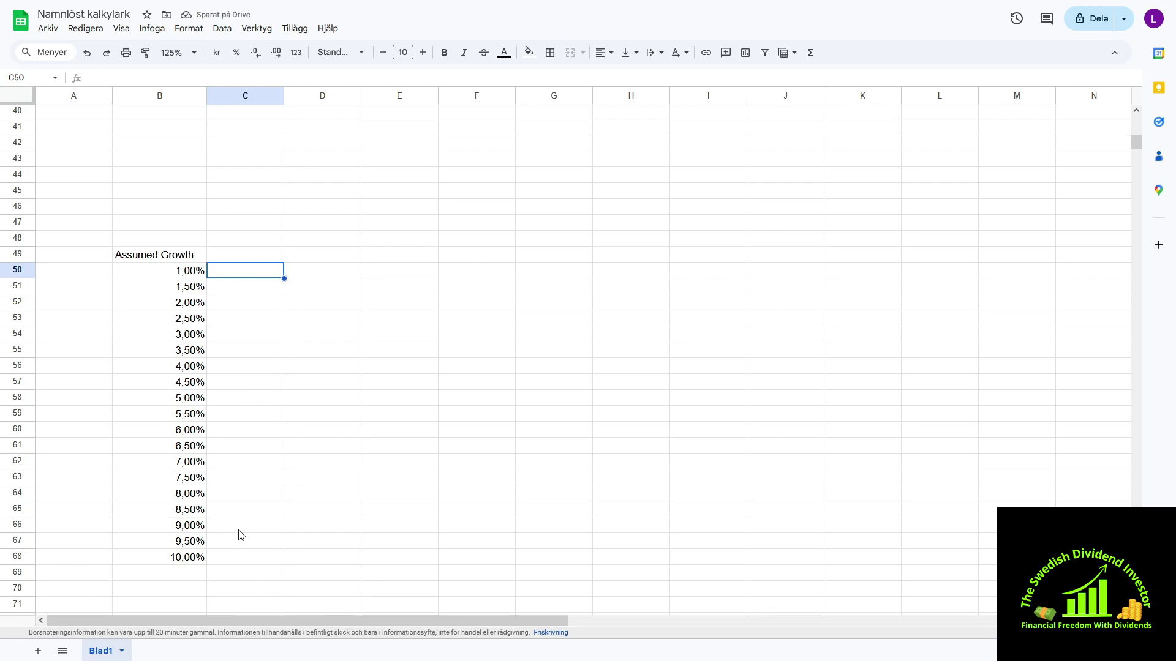
pyautogui.keyDown('shift'); pyautogui.click(246, 499); pyautogui.keyUp('shift')
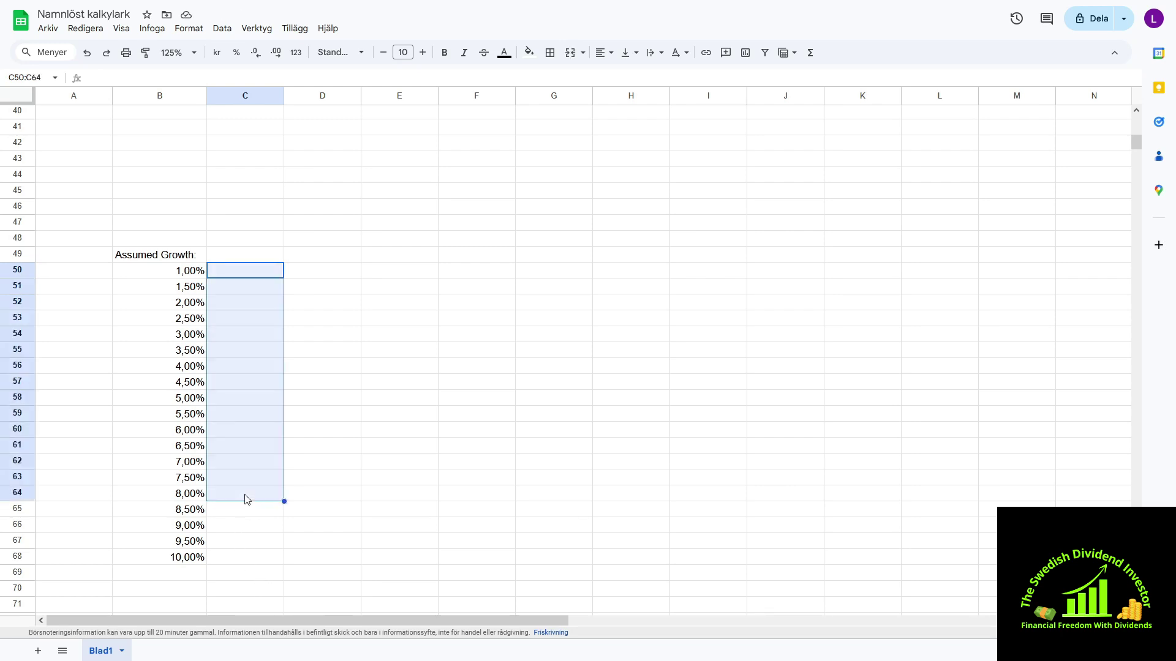
pyautogui.click(234, 53)
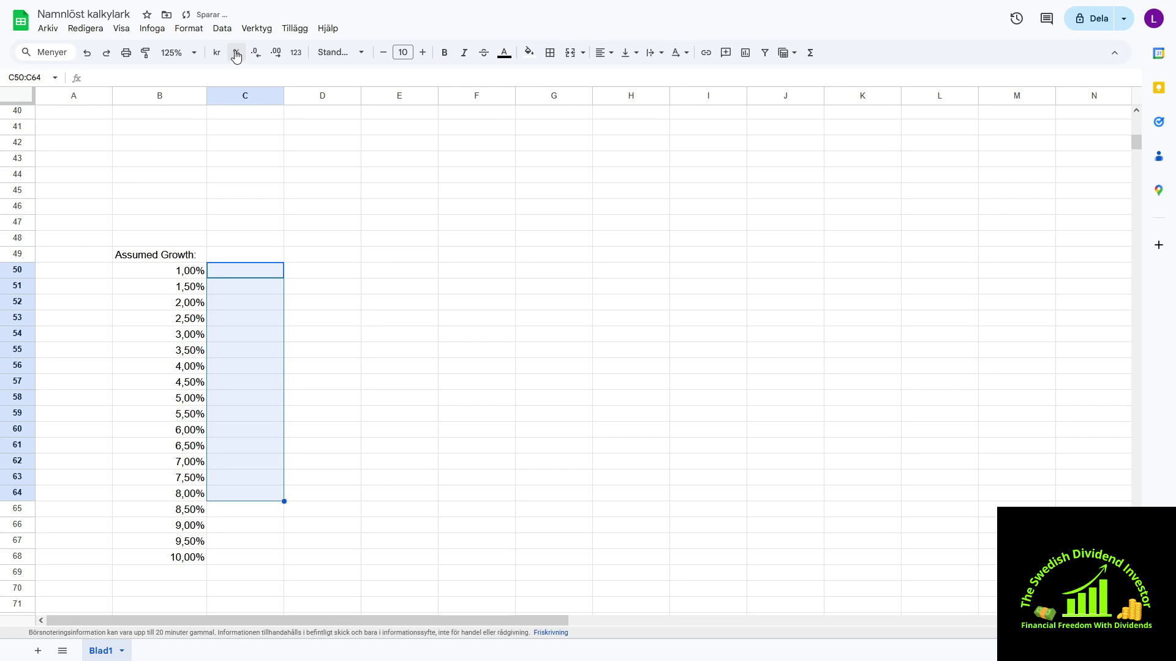
# Fill cells C50:C65 with rates from 5% to 12.5% in 0.5% increments.
pyautogui.click(240, 274)
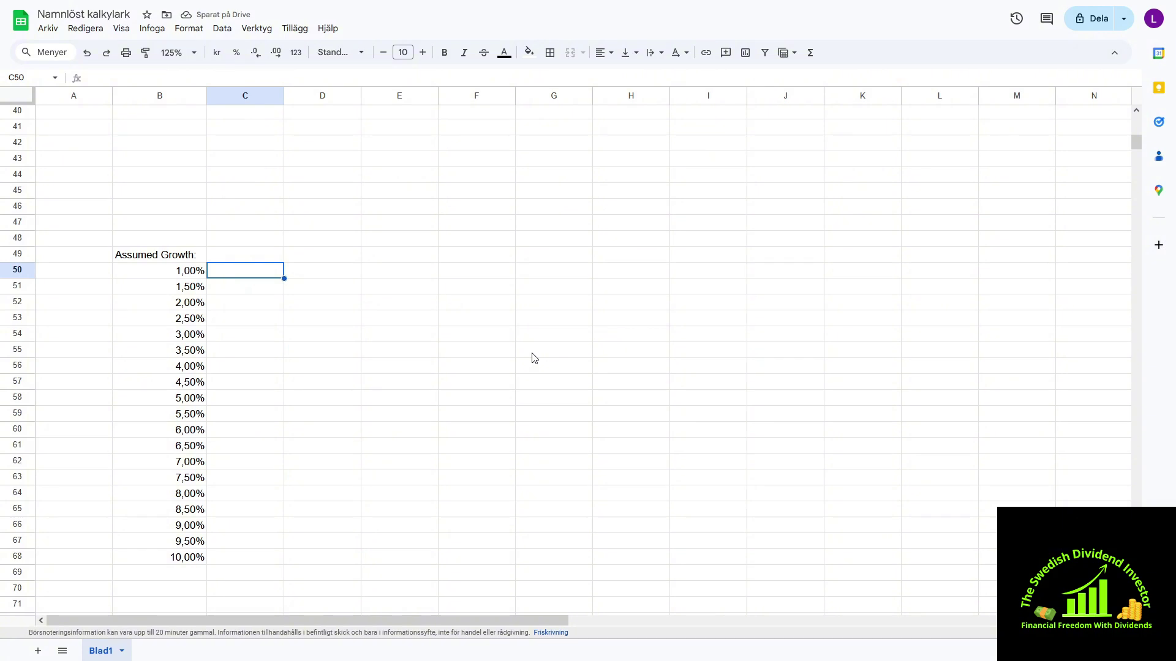
pyautogui.write('5,00%')
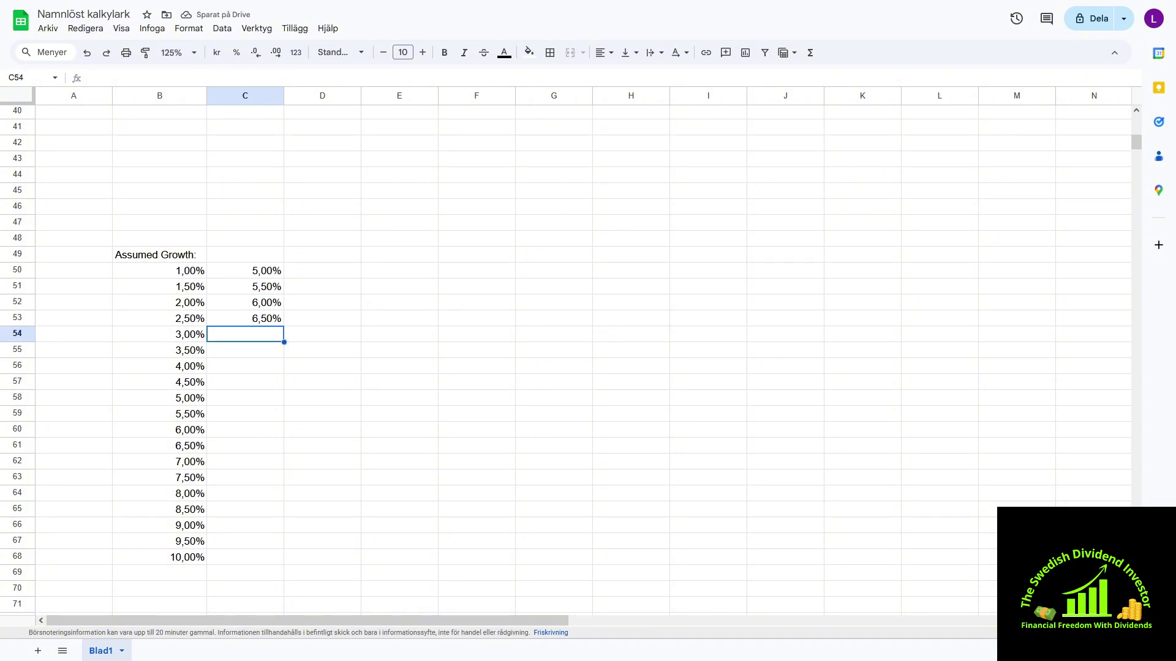
pyautogui.write(' 5,50% 6,00% 6,50% 7,00% 7,50% 8,00% 8,50% 9,00% 9,50% 10,00% 10,50% 11,00% 11')
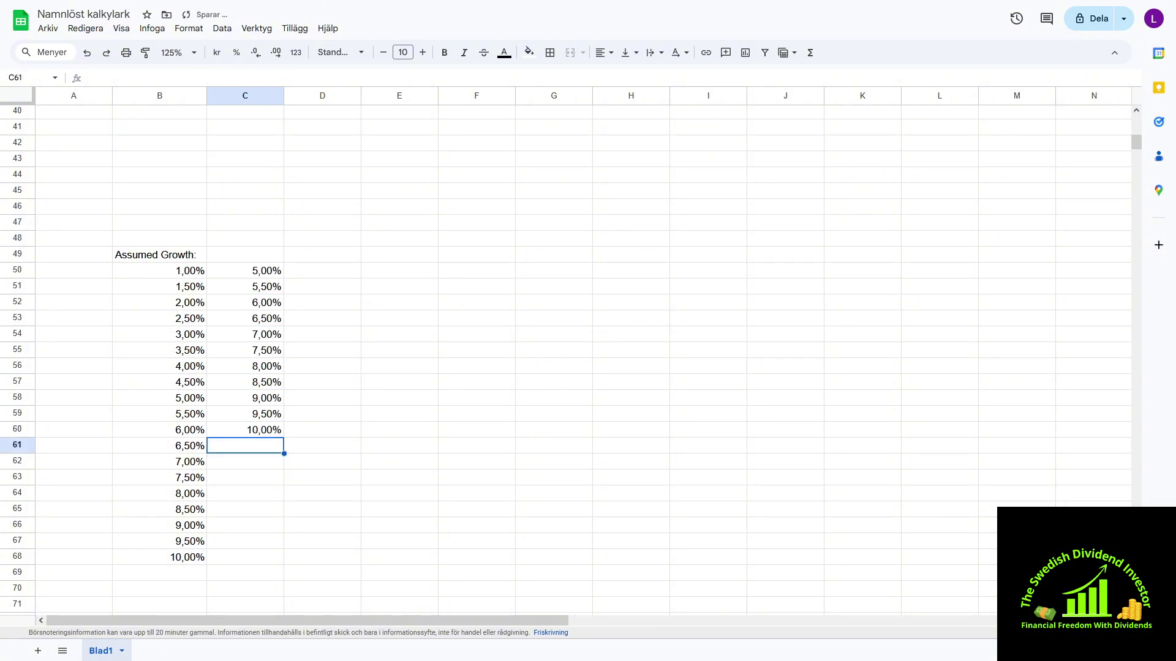
pyautogui.write(',5')
pyautogui.press('Return')
pyautogui.write('12')
pyautogui.press('Return')
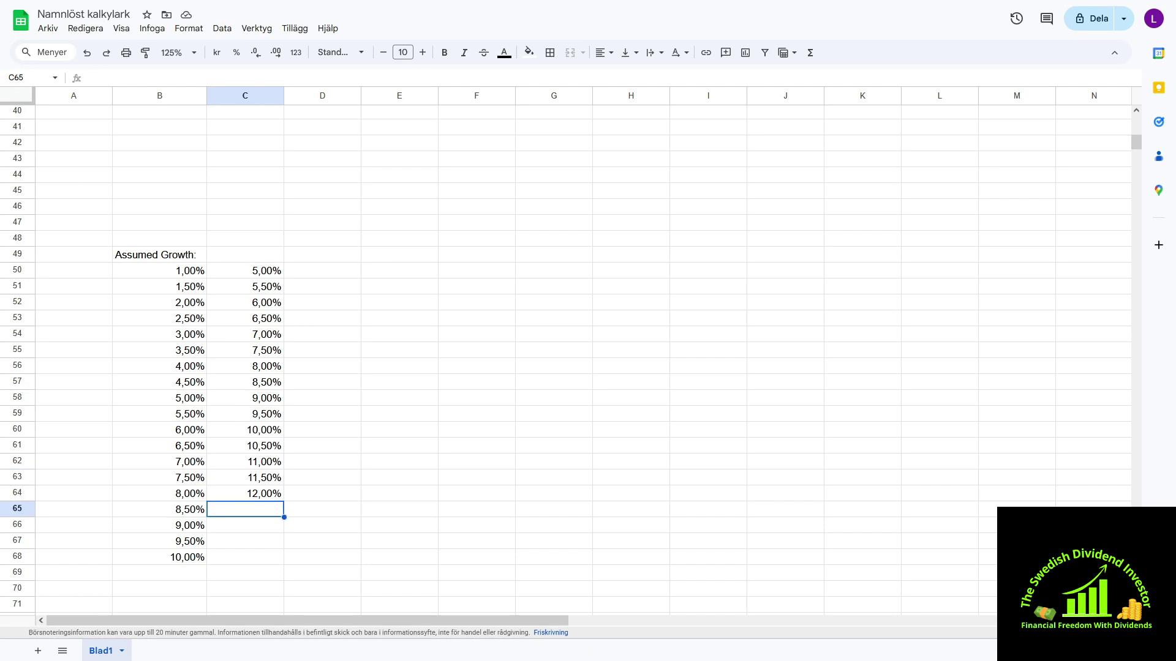
pyautogui.write('12,5')
pyautogui.click(323, 462)
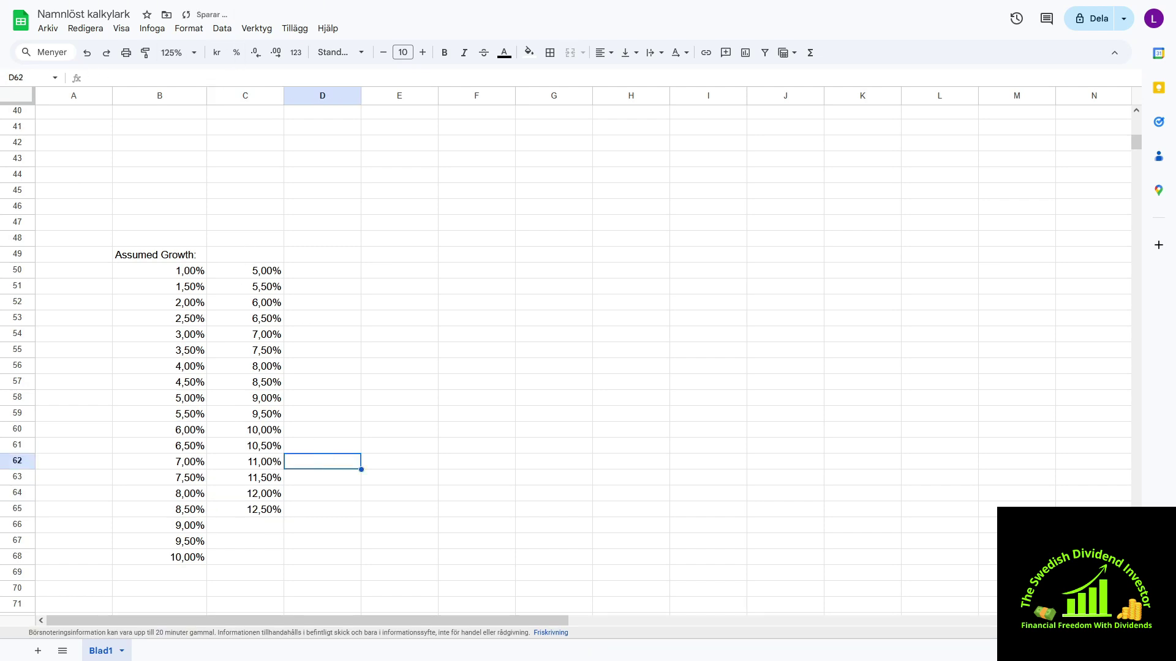
# Select the empty cells D50:D70.
pyautogui.click(322, 270)
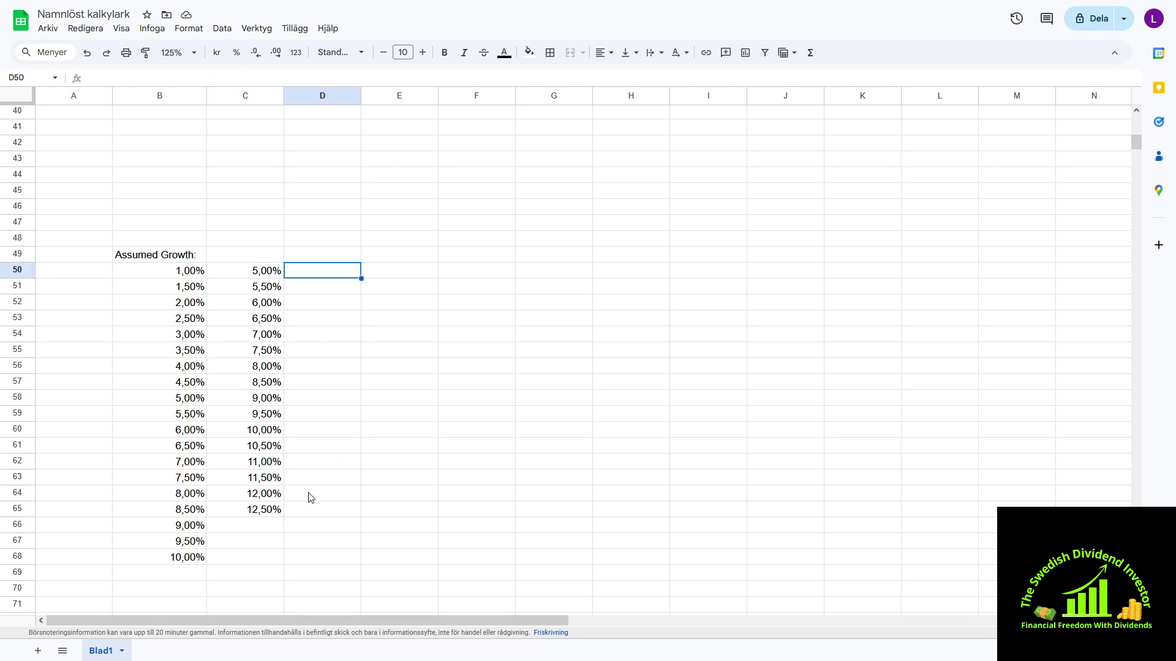
pyautogui.keyDown('shift'); pyautogui.click(329, 591); pyautogui.keyUp('shift')
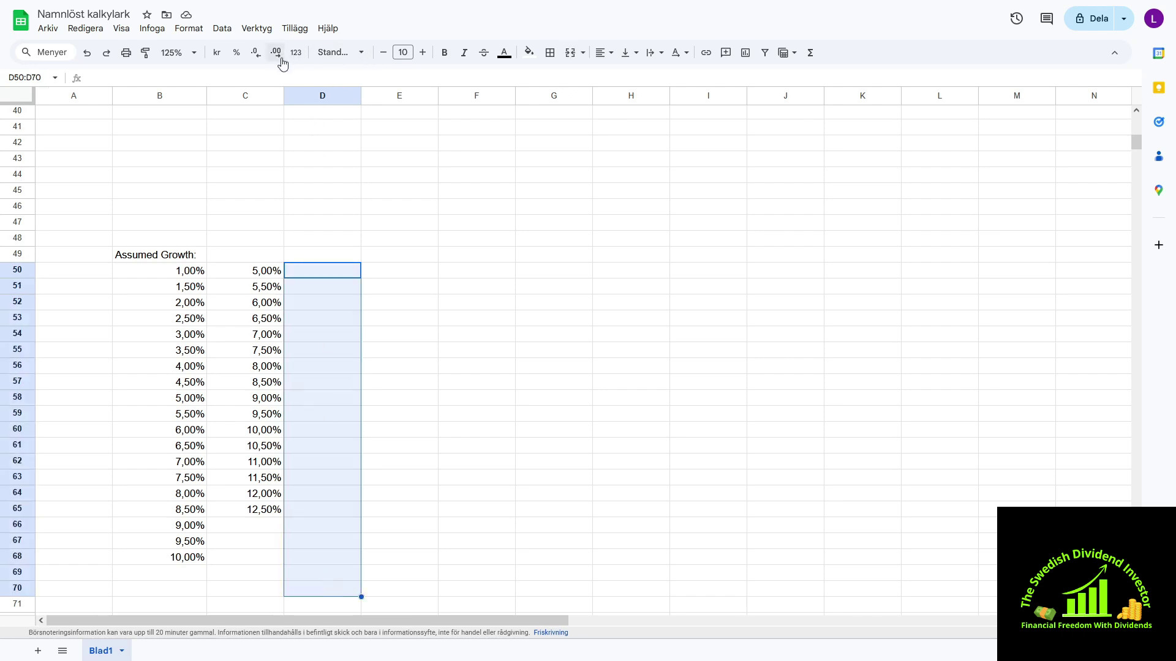
pyautogui.click(214, 62)
pyautogui.write('0')
pyautogui.press('Return')
pyautogui.hotkey('ctrl', 'z')
pyautogui.hotkey('ctrl', 'z')
# Format cells D50:D70 as percentages and fill them with values from 0% to 20% in 1% increments.
pyautogui.click(237, 52)
pyautogui.write('0')
pyautogui.press('Return')
pyautogui.write('1 2 3 4 5 6 7 8 9 10 11')
pyautogui.press('Return')
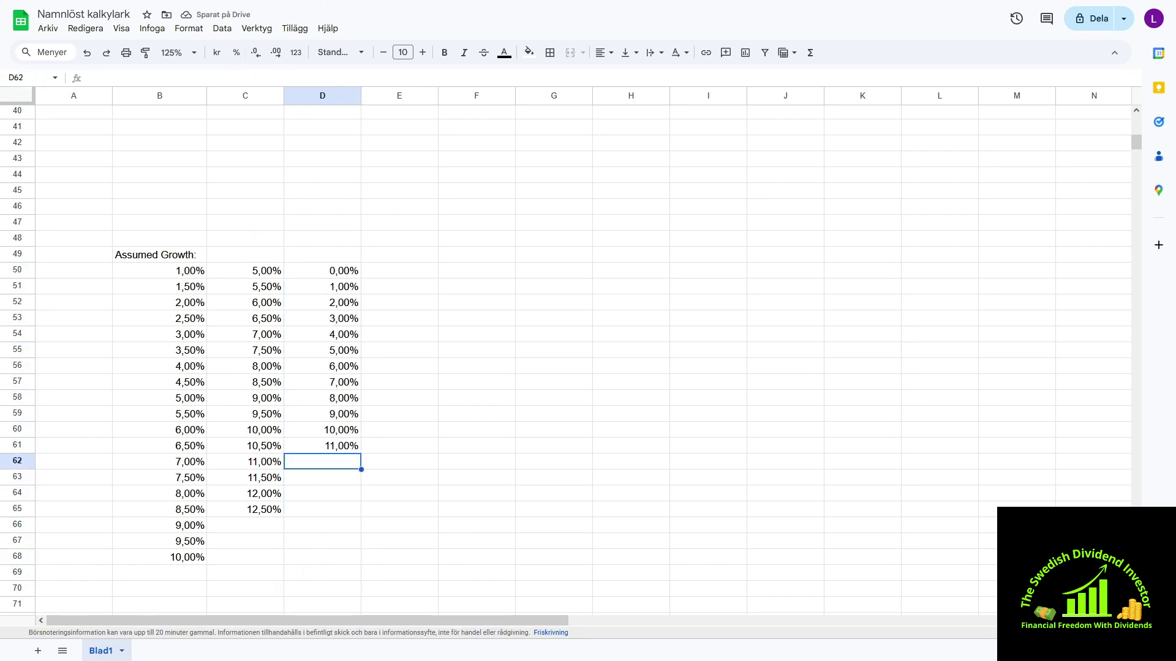
pyautogui.write('12 13 14 15 16 17 18 19 20')
# Enter the headings "Required Return:" in cell C49 and "Margin of safety" in cell D49.
pyautogui.click(245, 254)
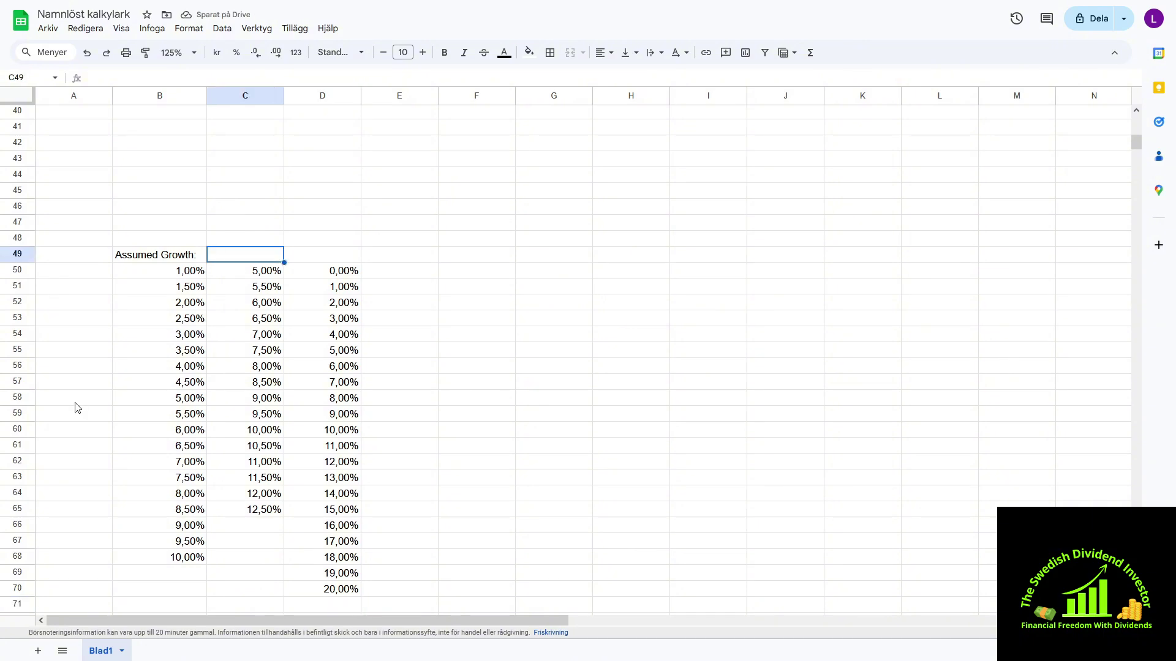
pyautogui.write('Required Return:')
pyautogui.press('Tab')
pyautogui.write('Margin of safety')
pyautogui.press('Tab')
# Auto-fit the widths of columns C and D and add a colon to the "Margin of safety" heading in D49.
pyautogui.doubleClick(284, 95)
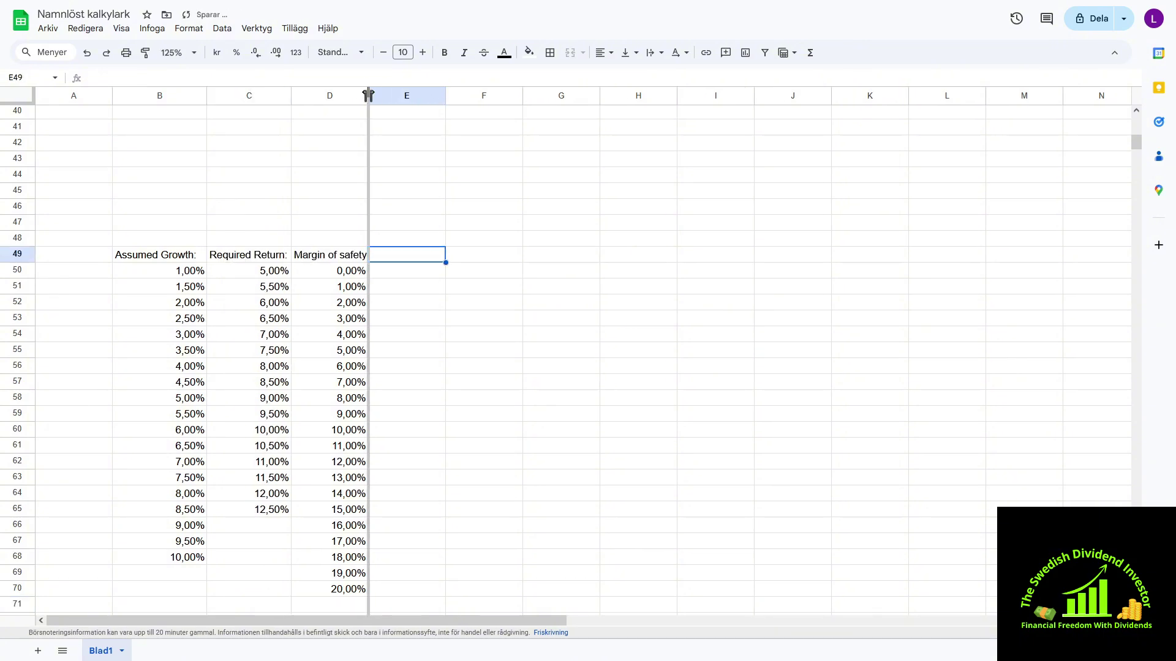
pyautogui.doubleClick(368, 96)
pyautogui.doubleClick(343, 255)
pyautogui.write(':')
pyautogui.click(472, 349)
# Insert a dropdown in the Assumed Growth cell C7 and set its criterion to a dropdown from a range.
pyautogui.scroll(10, 468, 404)
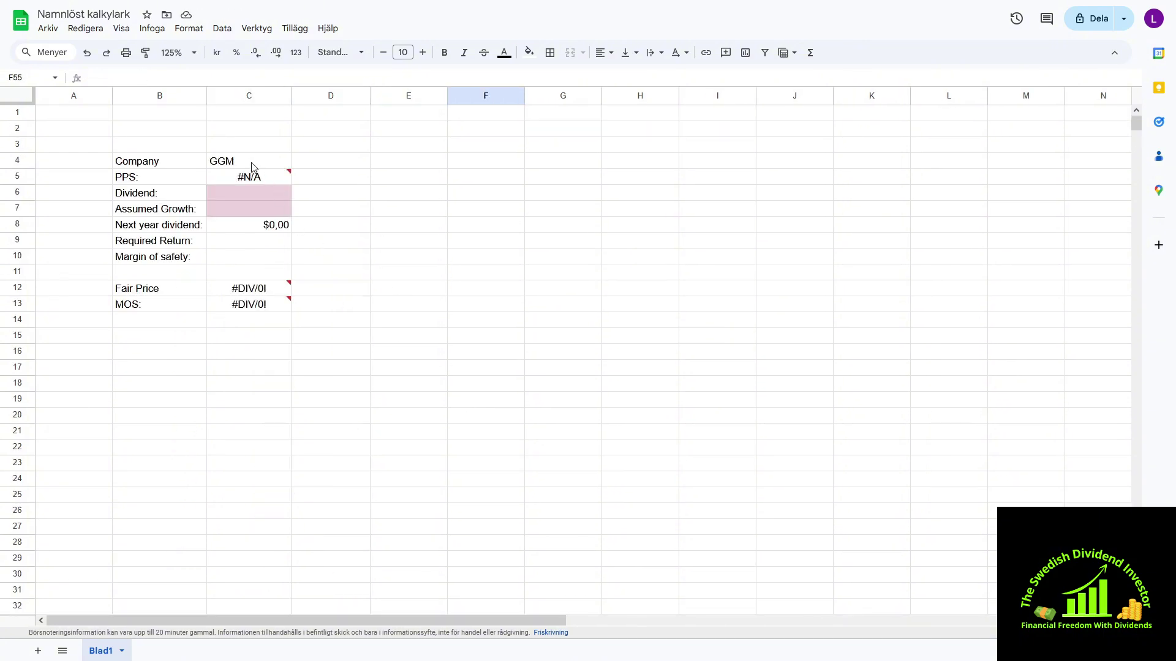
pyautogui.click(242, 207)
pyautogui.rightClick(241, 207)
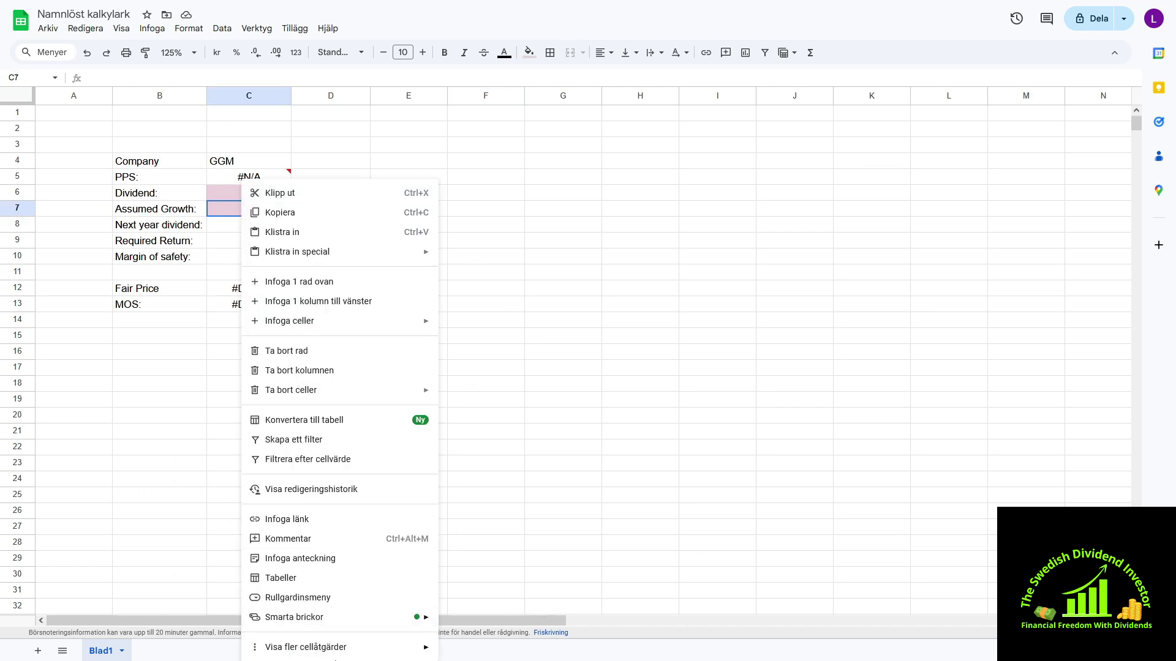
pyautogui.click(311, 598)
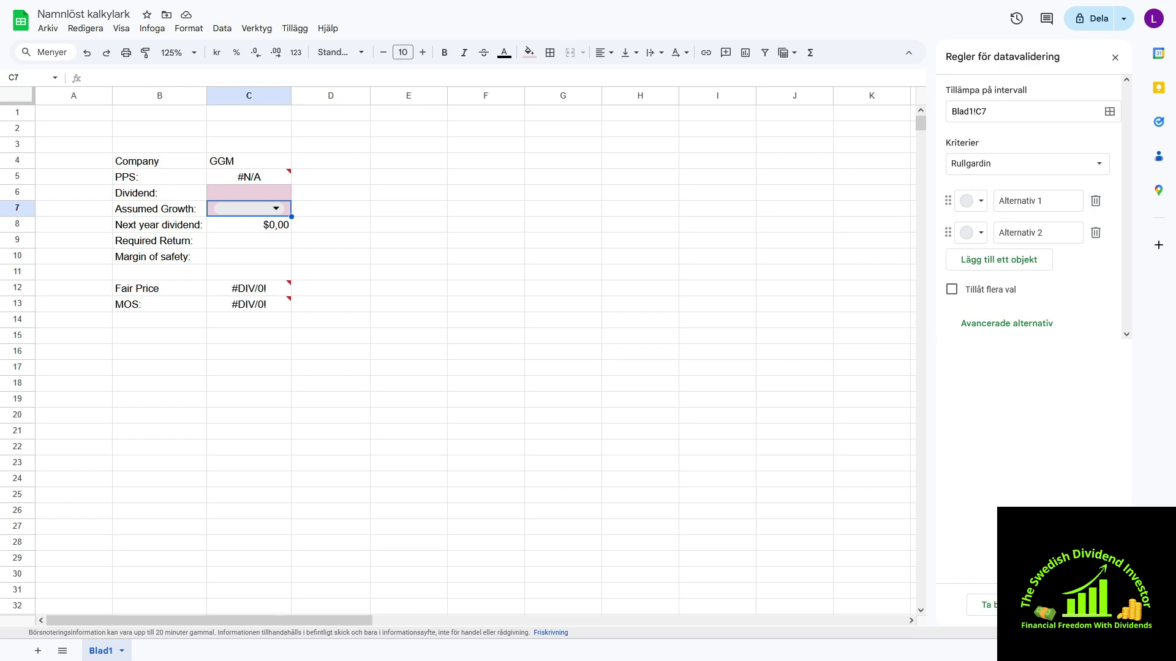
pyautogui.click(1096, 163)
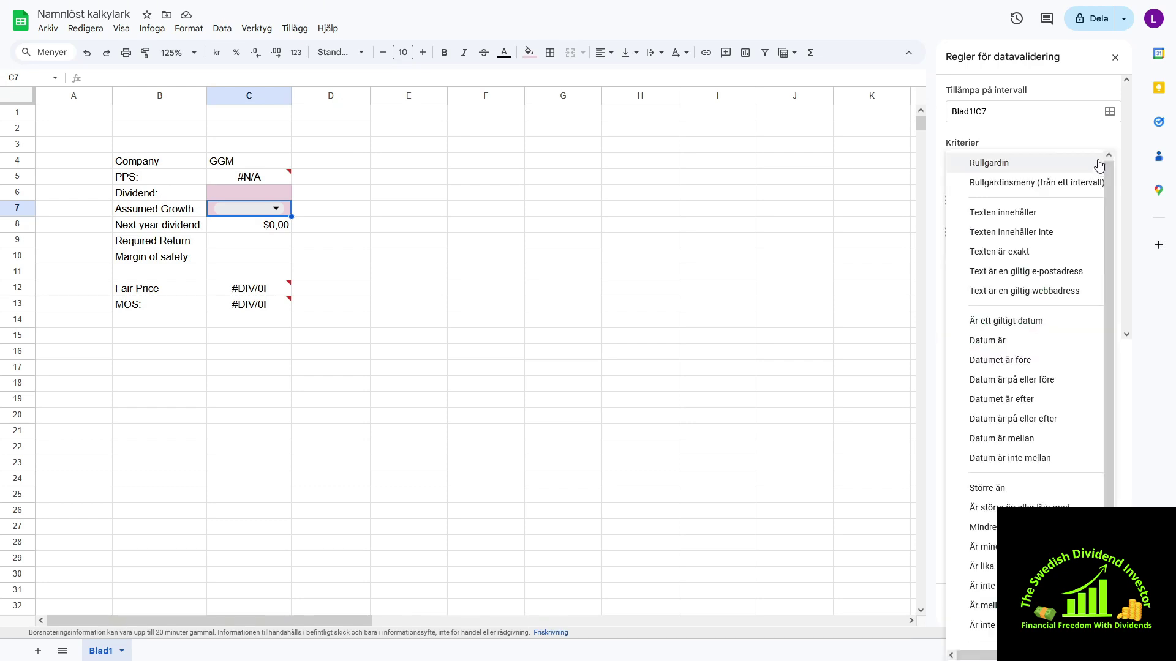
pyautogui.click(1063, 183)
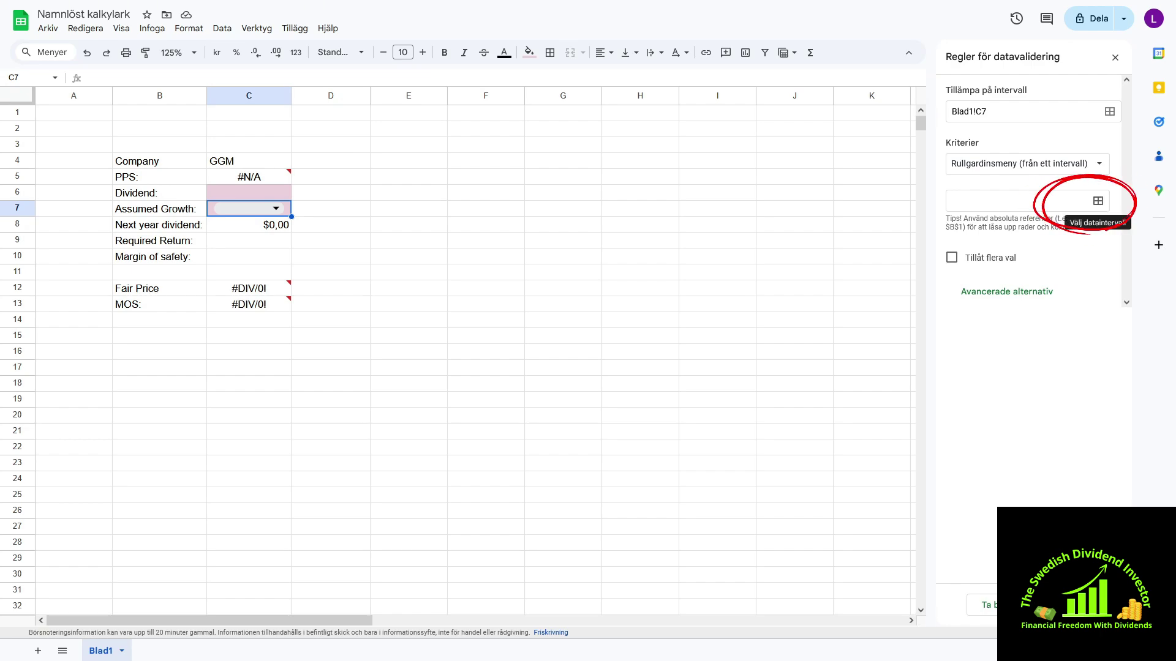
# Set the source range of the C7 dropdown to the growth percentages in B50:B68.
pyautogui.click(1098, 201)
pyautogui.scroll(-10, 302, 420)
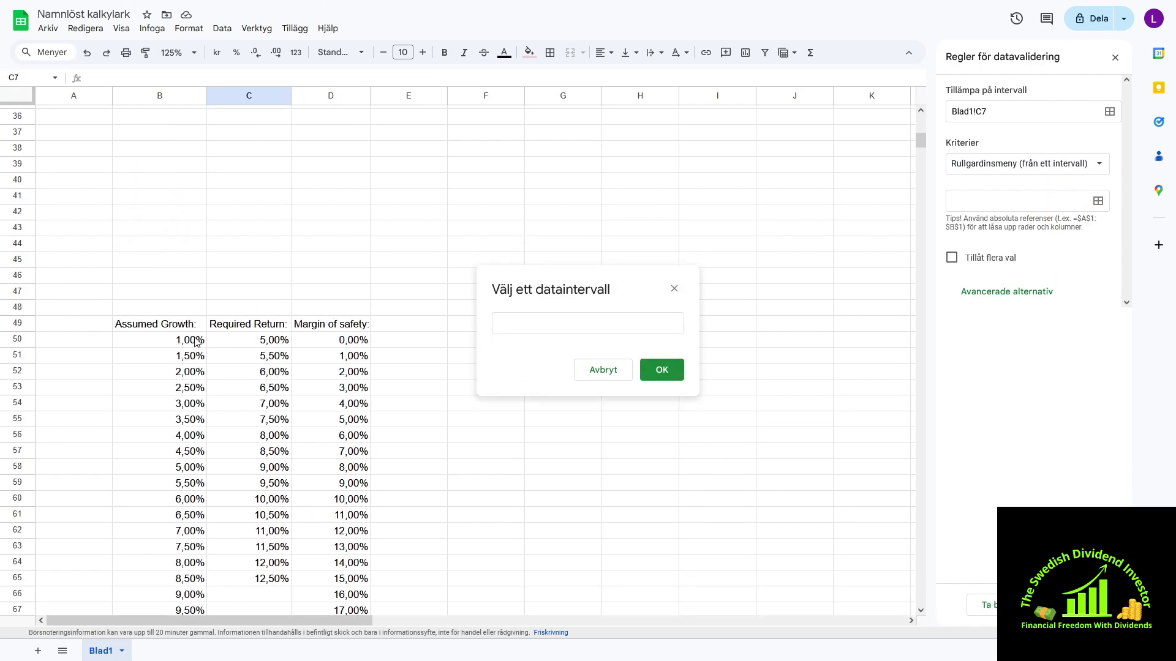
pyautogui.click(196, 341)
pyautogui.scroll(-5, 194, 380)
pyautogui.keyDown('shift'); pyautogui.click(188, 424); pyautogui.keyUp('shift')
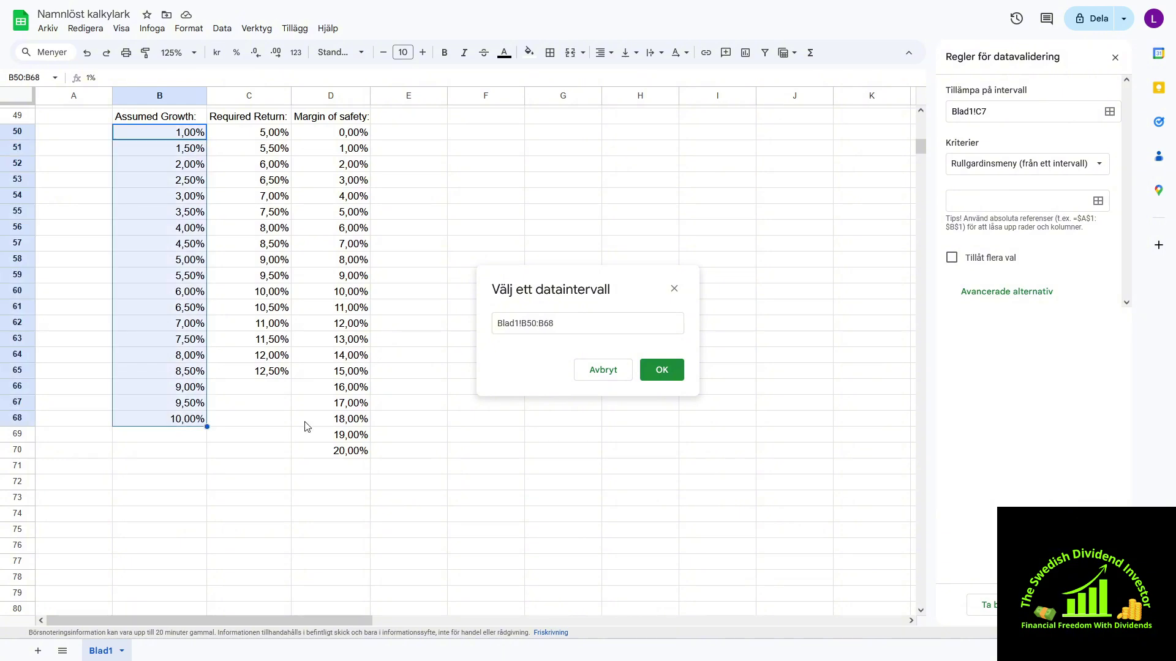
pyautogui.click(662, 371)
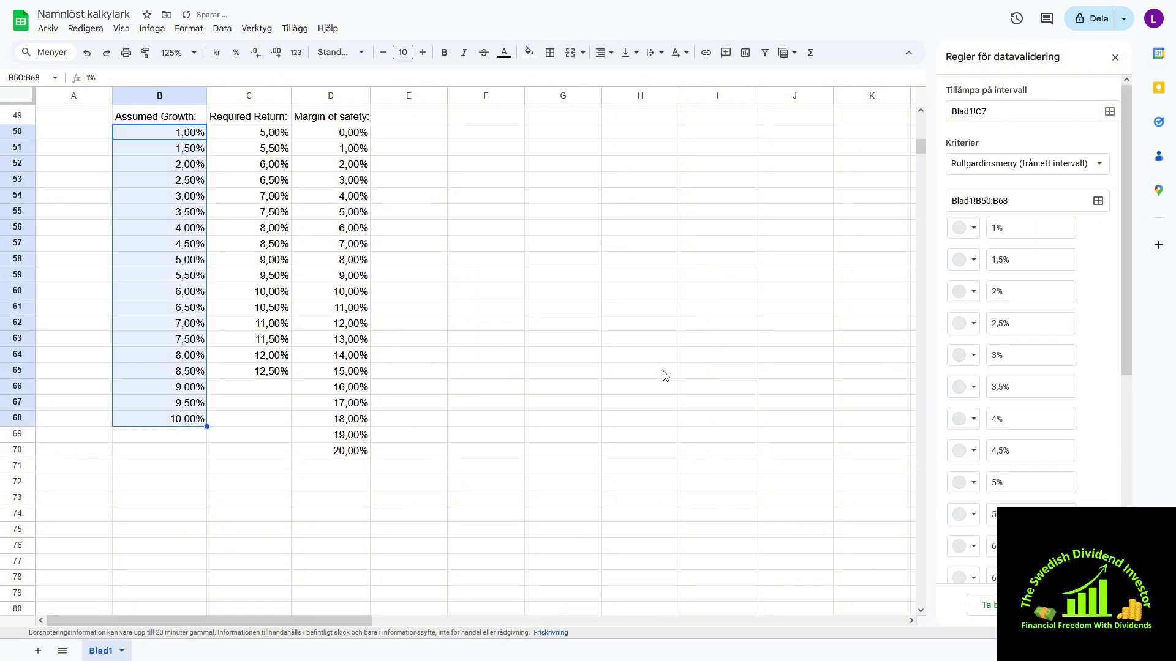
pyautogui.scroll(-1, 990, 345)
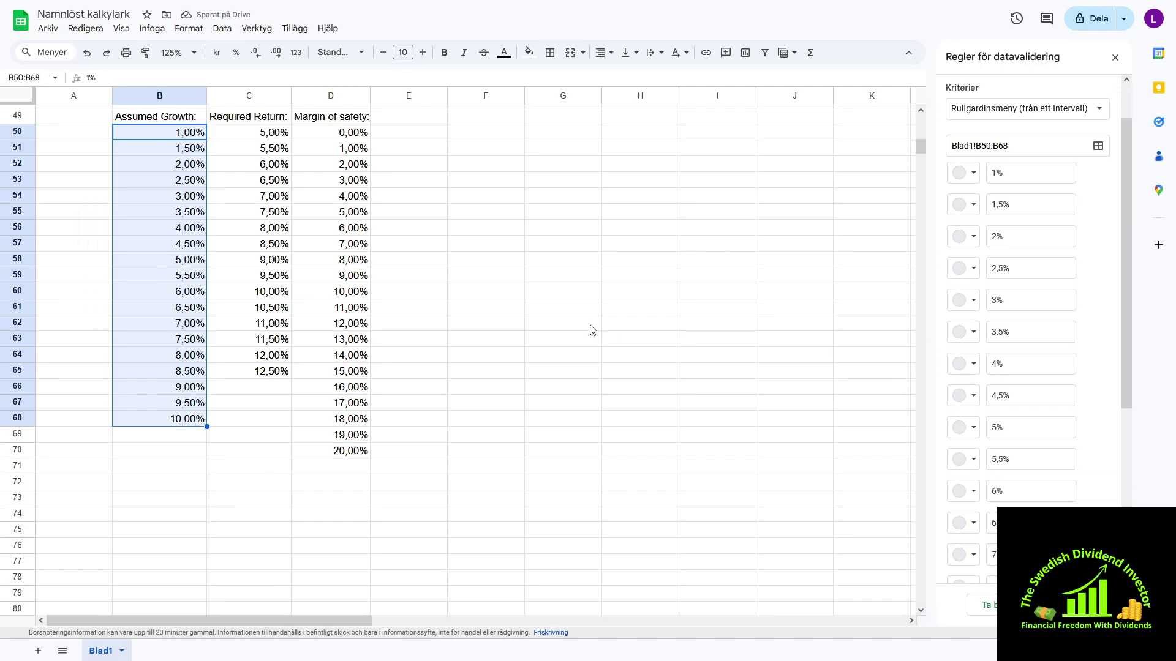
# Open the Assumed Growth dropdown in C7 to check its list of percentages, leaving it without a selection.
pyautogui.scroll(15, 441, 388)
pyautogui.click(281, 210)
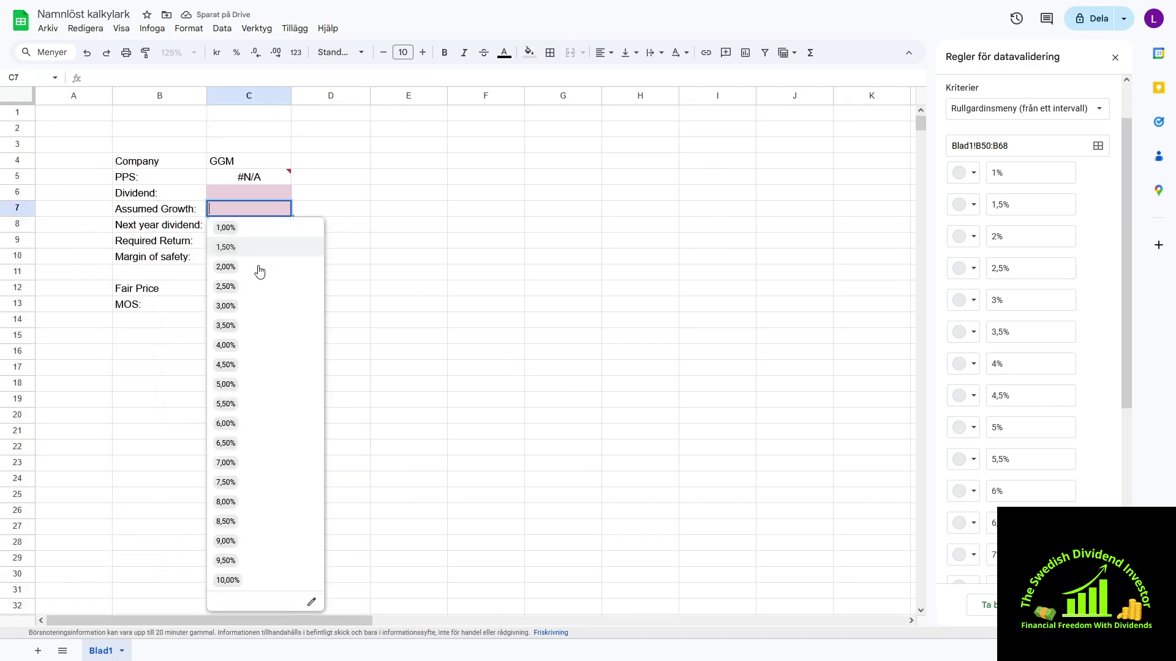
pyautogui.click(453, 208)
# Add dropdowns from a range to the Required Return cell C9 and the Margin of safety cell C10.
pyautogui.click(249, 192)
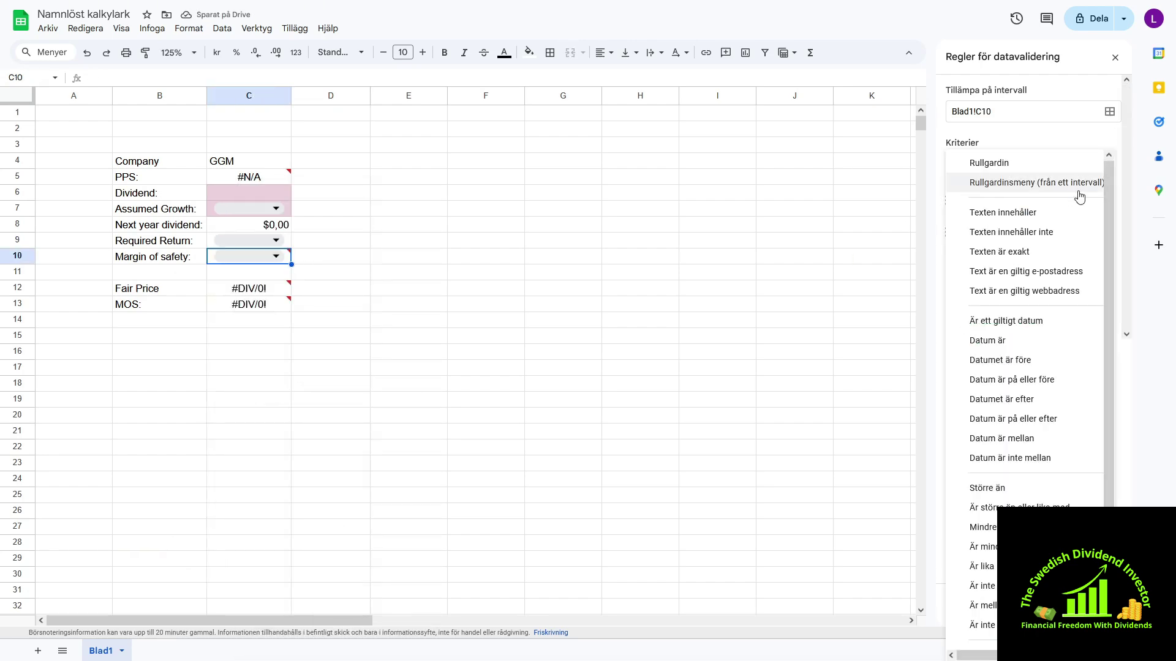
pyautogui.click(274, 240)
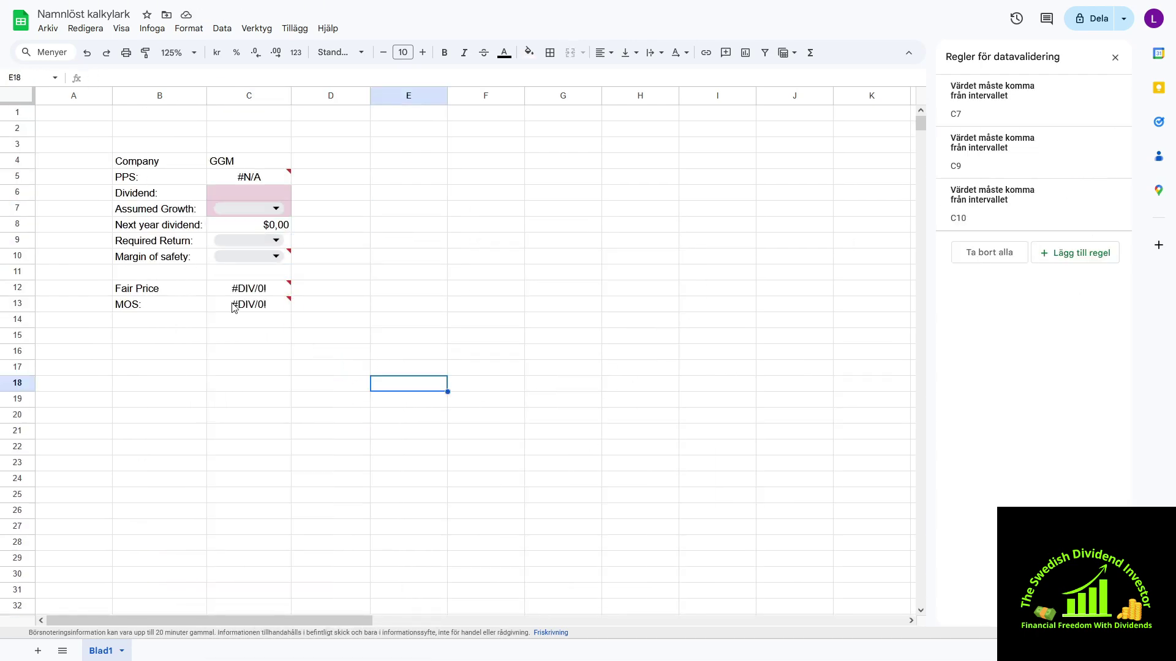
pyautogui.click(487, 308)
pyautogui.click(338, 309)
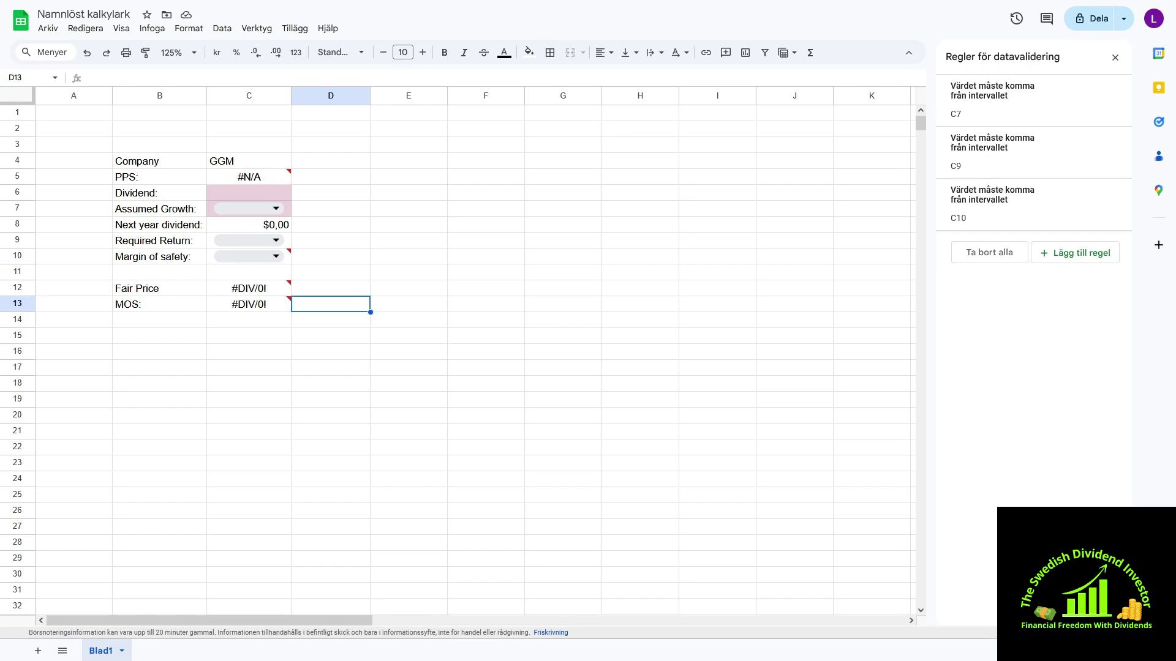
# Copy the calculator block B4:C13 to E4 and widen column E to fit its labels.
pyautogui.moveTo(141, 161); pyautogui.dragTo(284, 308)
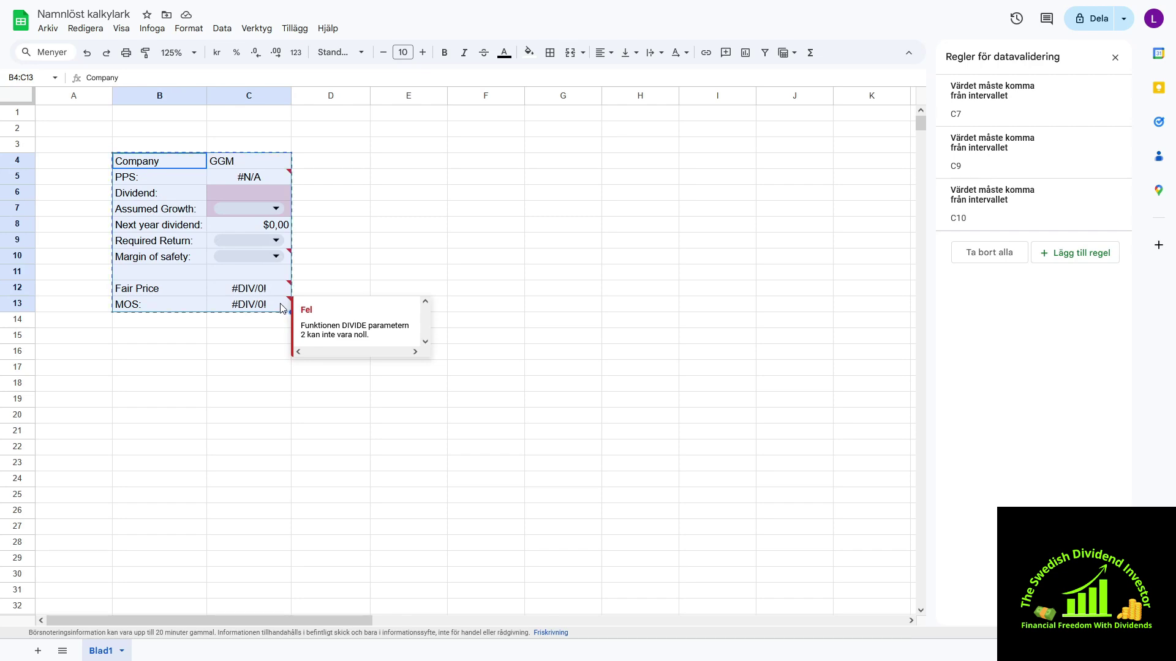
pyautogui.click(400, 163)
pyautogui.hotkey('ctrl', 'v')
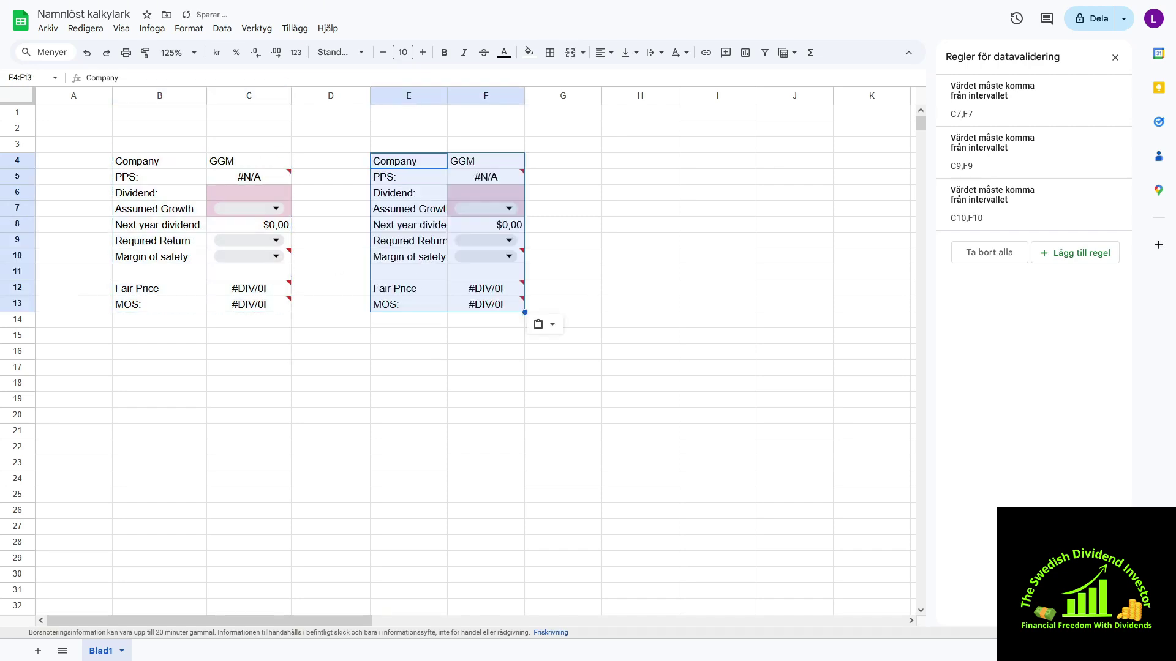
pyautogui.click(563, 304)
# Remove the dropdown validation rule from the copied calculator's Assumed Growth cell F7.
pyautogui.click(502, 209)
pyautogui.rightClick(537, 210)
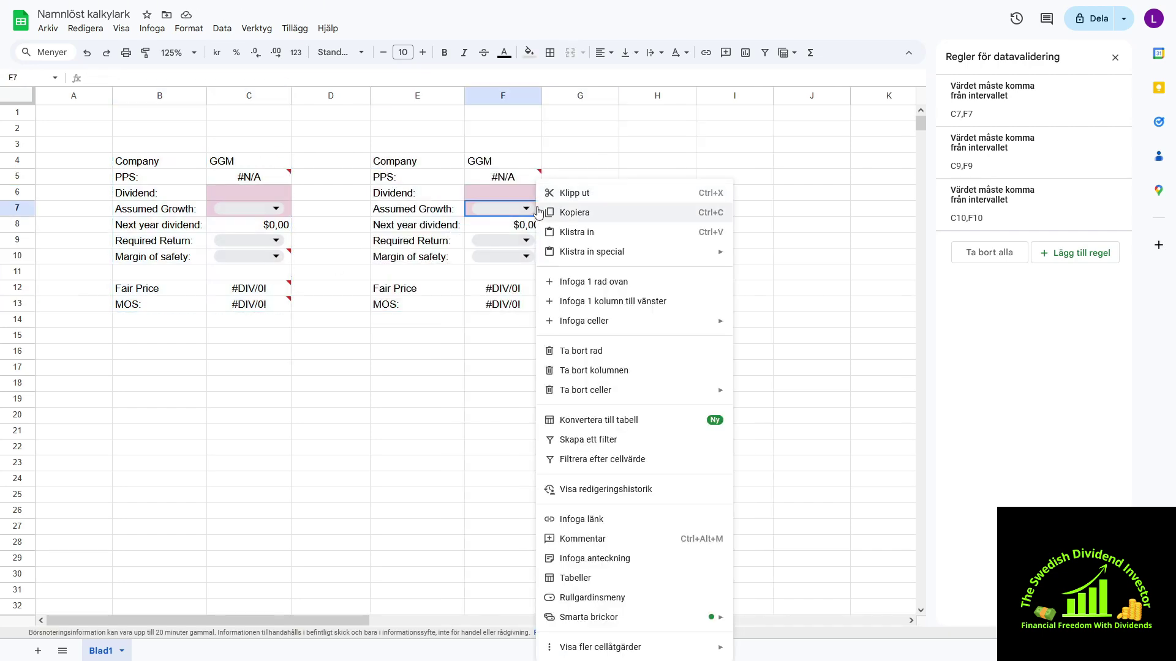
pyautogui.click(597, 598)
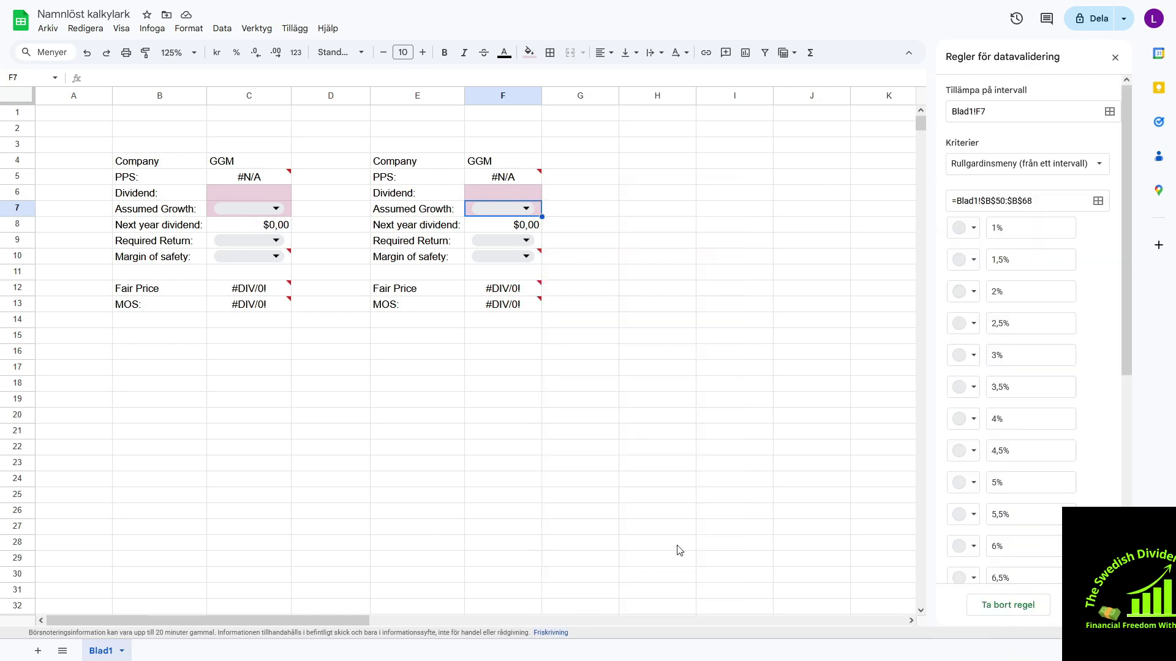
pyautogui.scroll(-5, 1061, 375)
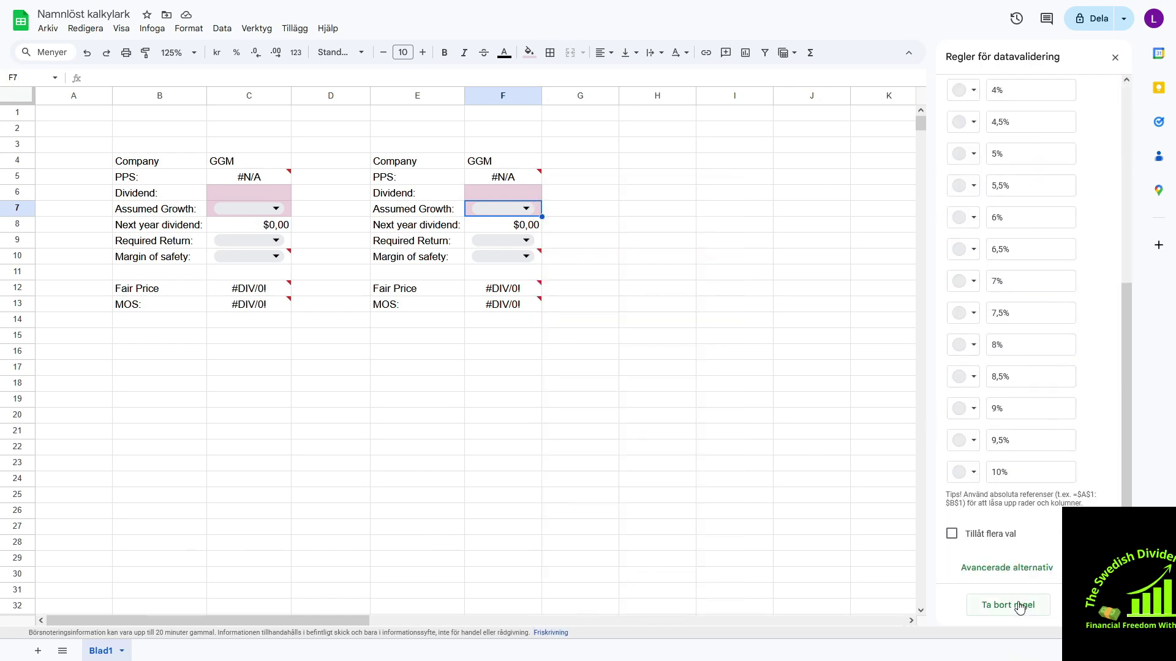
pyautogui.click(1016, 606)
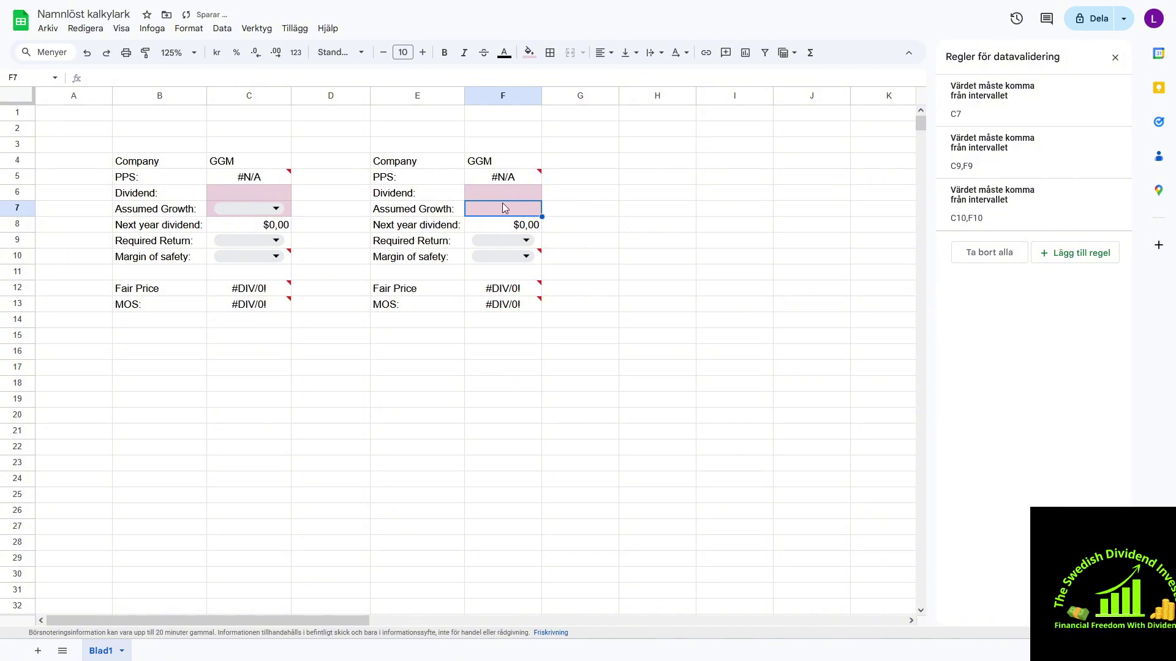
# Enter 2,15% as the assumed growth in cell F7.
pyautogui.write('2,')
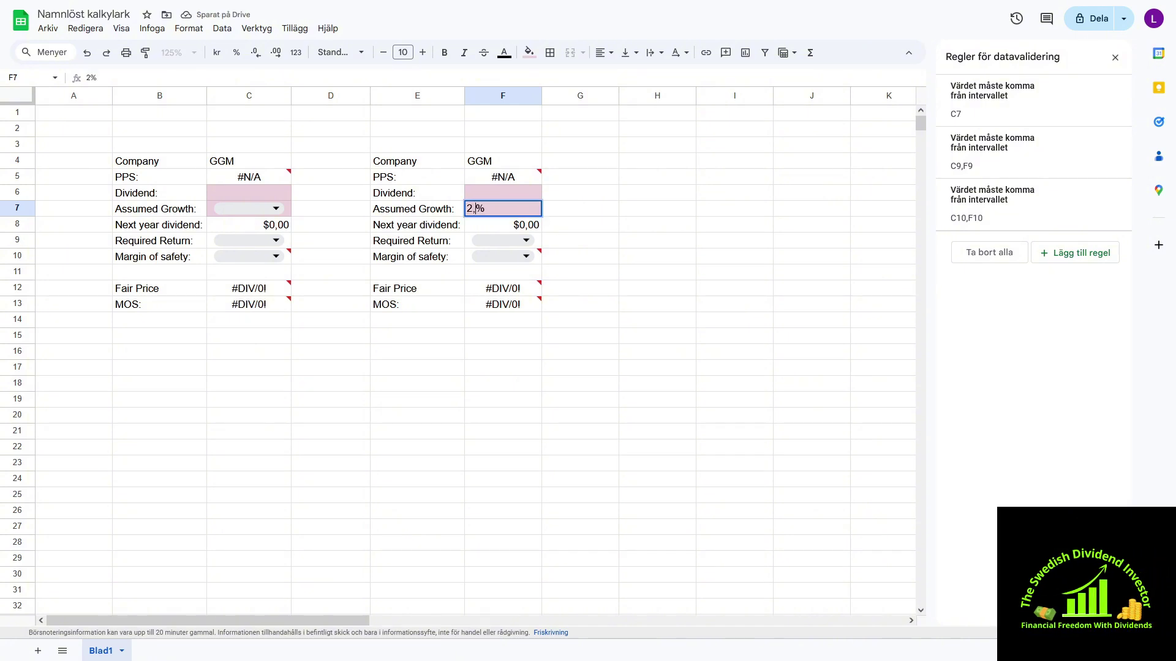
pyautogui.write('145')
pyautogui.click(650, 293)
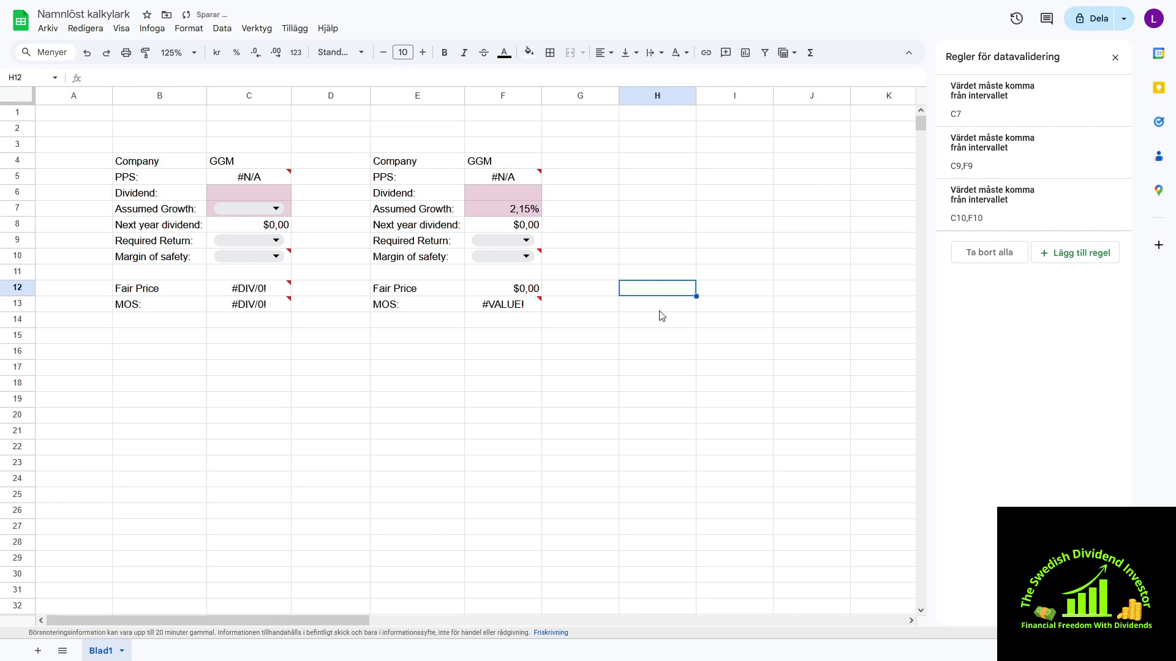
# Make the first calculator's labels in B4:B13 bold and fill those cells with grey.
pyautogui.moveTo(160, 161); pyautogui.dragTo(159, 305)
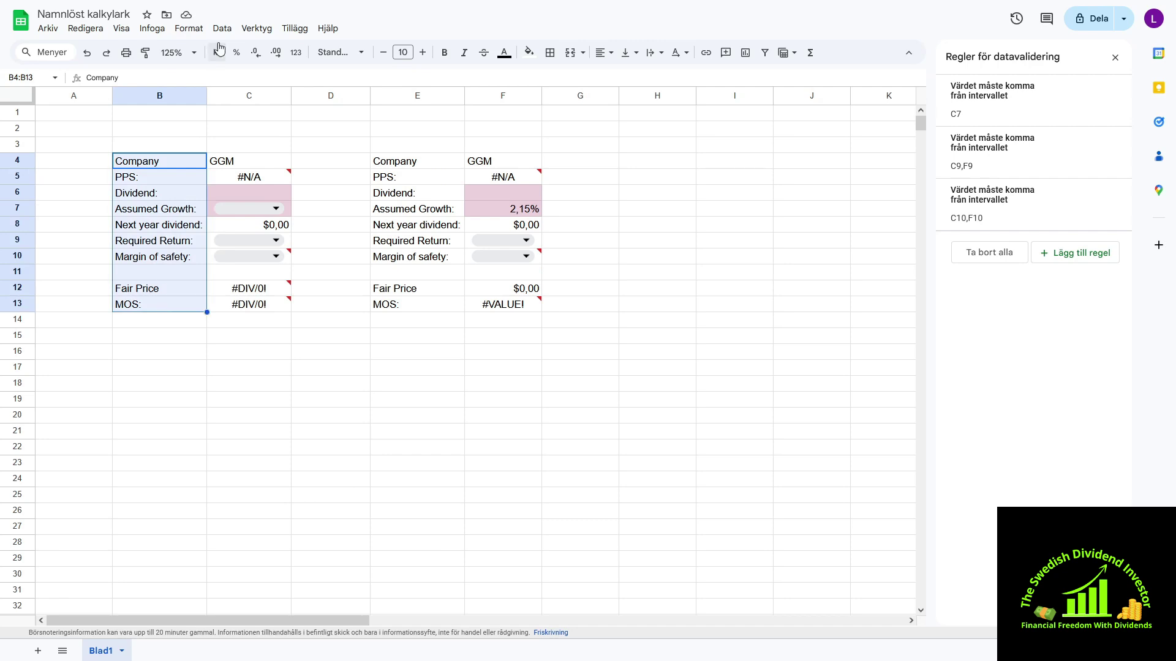
pyautogui.click(445, 52)
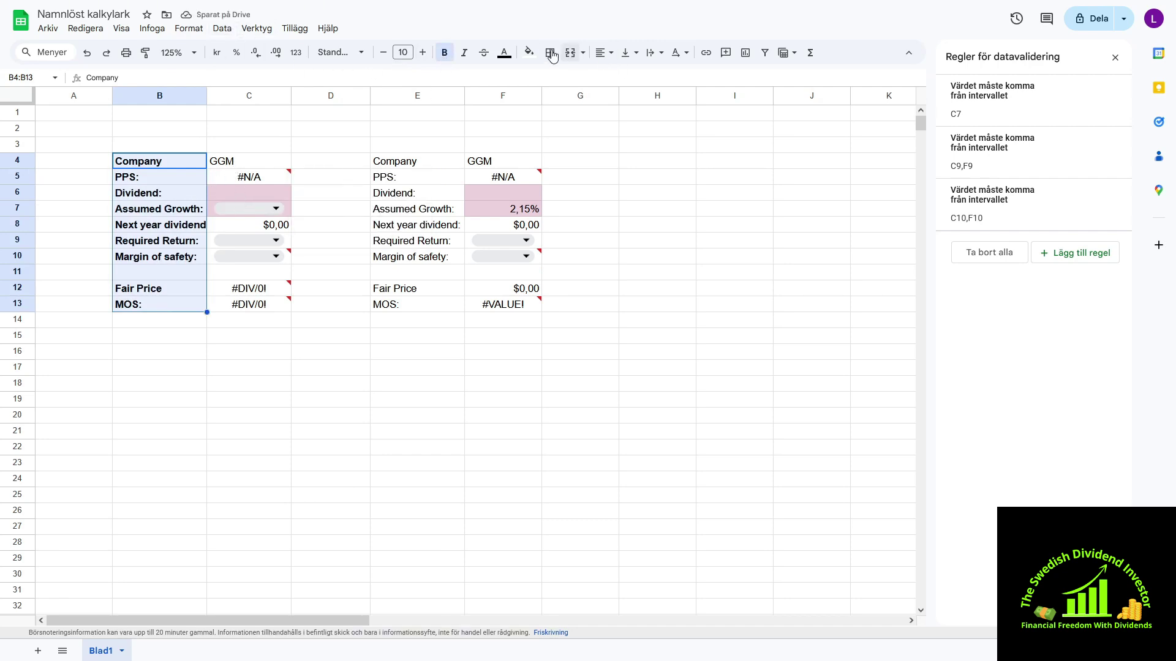
pyautogui.click(529, 53)
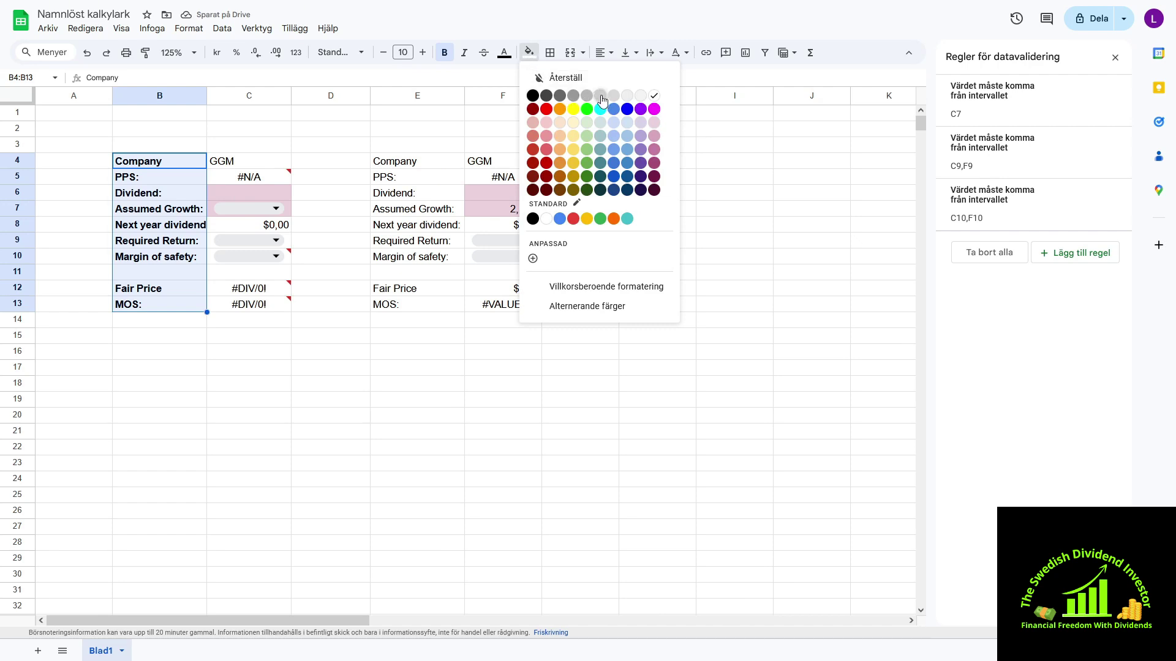
pyautogui.click(602, 96)
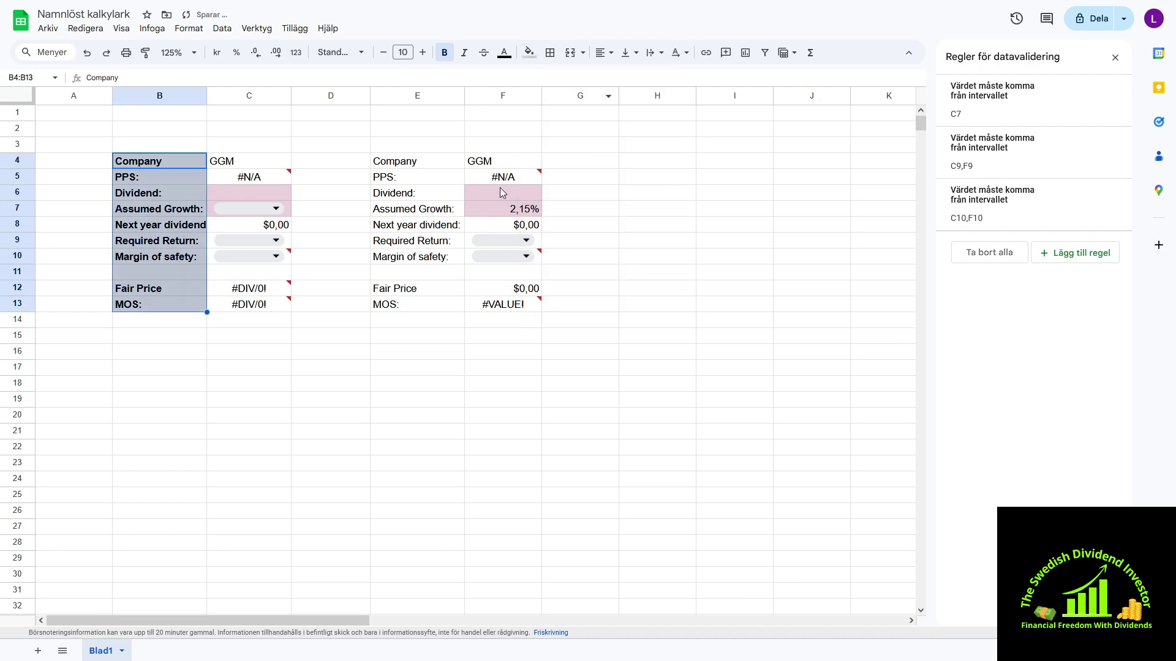
# Make the company cell C4 and the Fair Price and MOS values in C12:C13 bold.
pyautogui.click(234, 166)
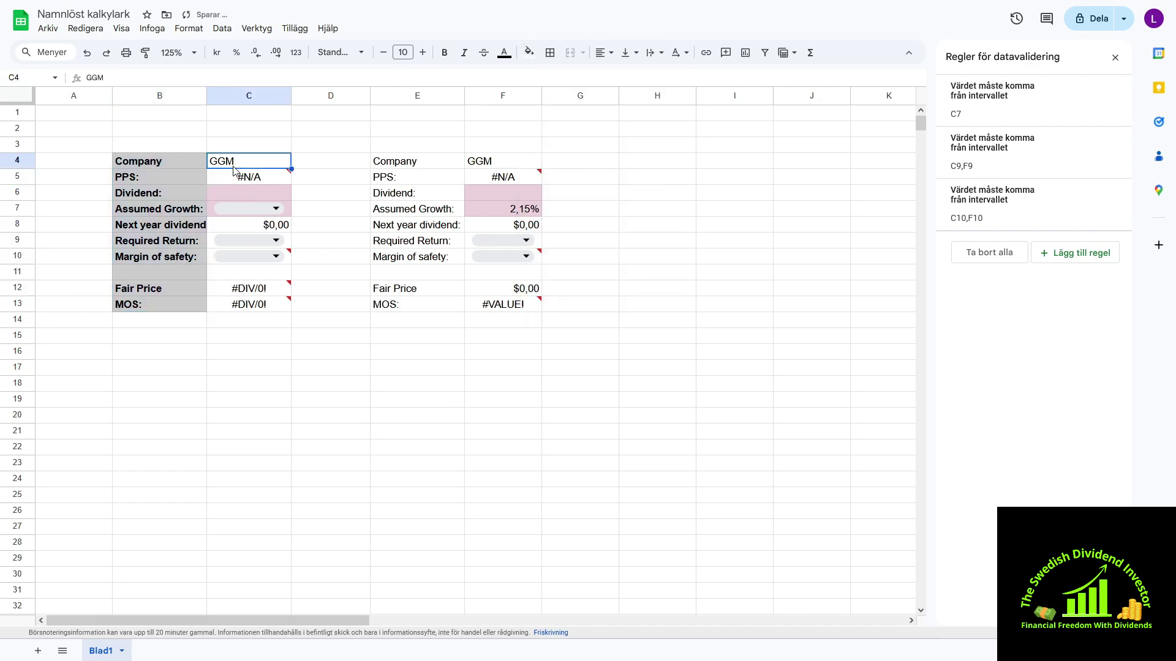
pyautogui.click(258, 292)
pyautogui.keyDown('shift'); pyautogui.click(252, 305); pyautogui.keyUp('shift')
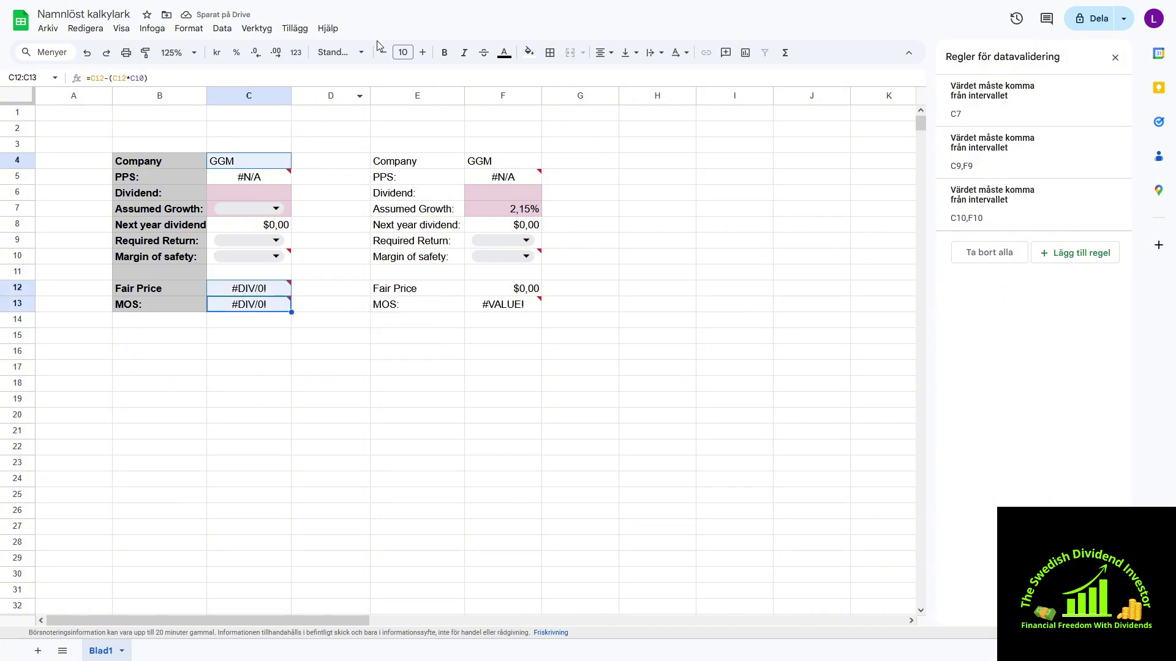
pyautogui.click(445, 52)
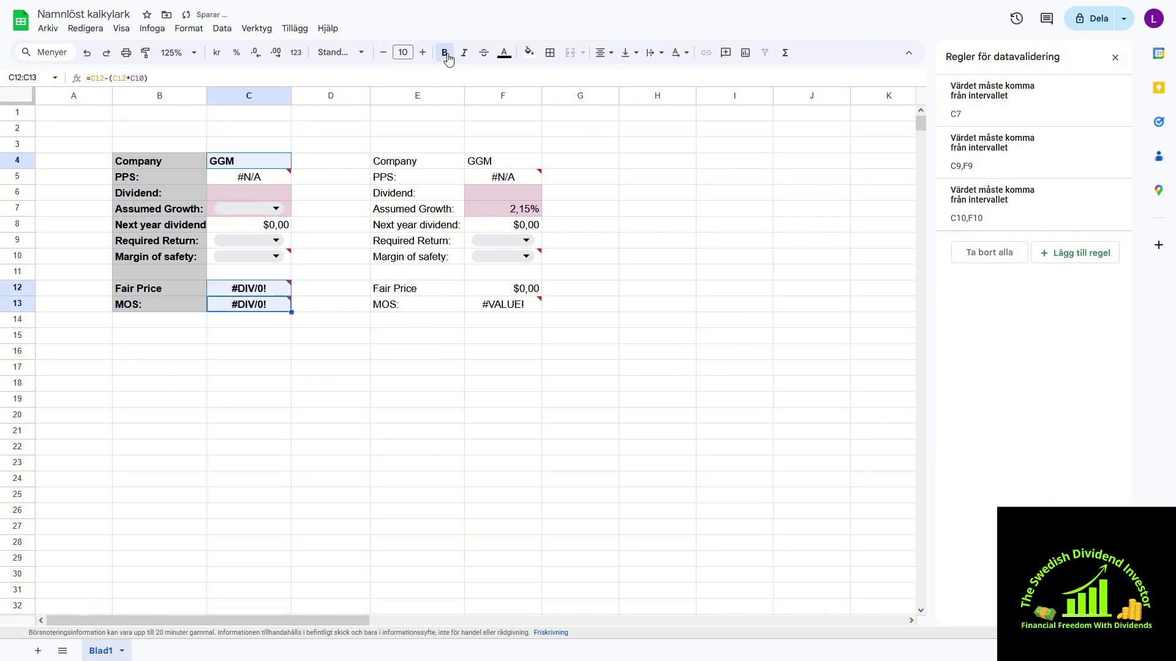
# Fill the company cell C4 with the same grey as the labels.
pyautogui.click(244, 163)
pyautogui.click(529, 52)
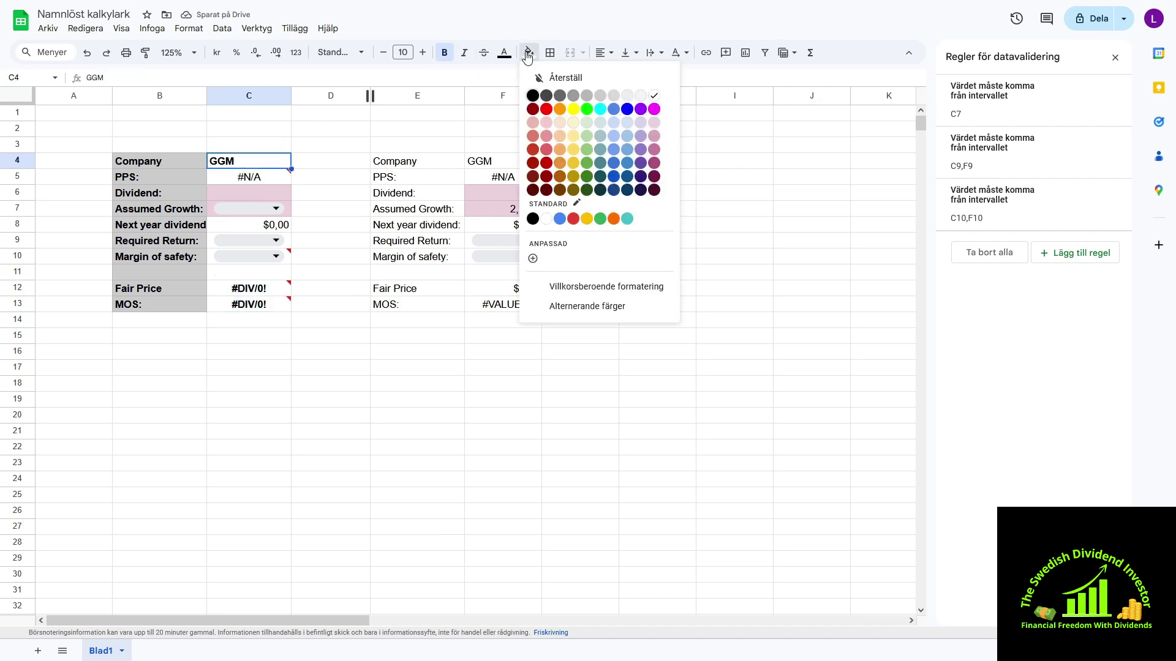
pyautogui.click(601, 96)
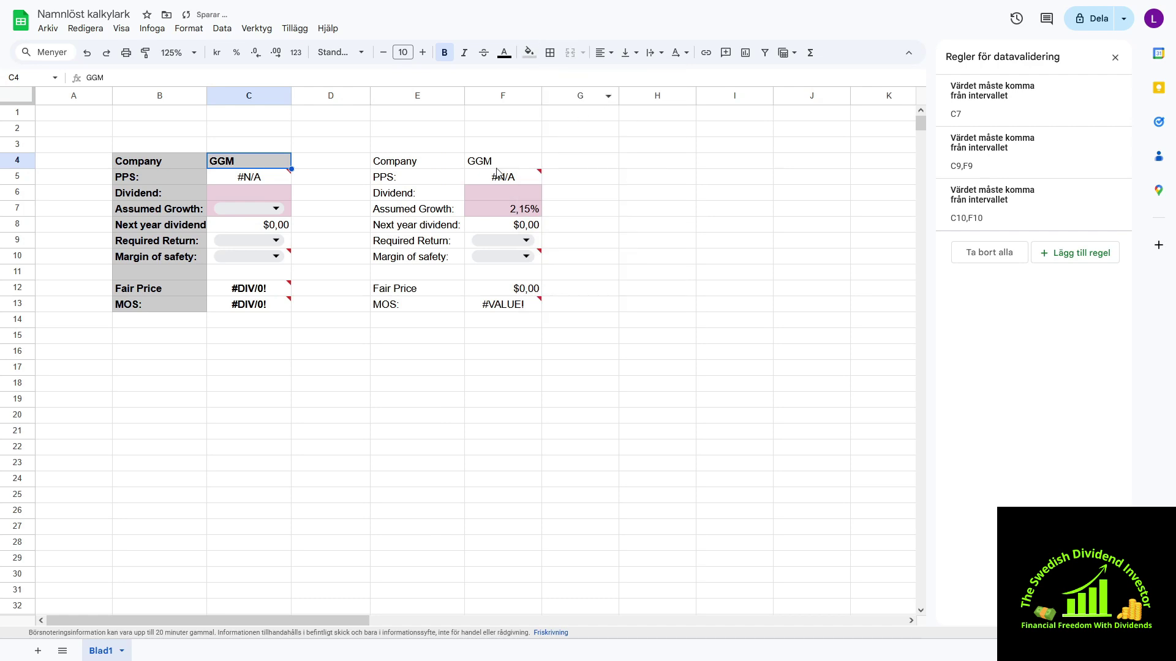
# Apply a thick black outer border around the first calculator block B4:C13.
pyautogui.moveTo(123, 168); pyautogui.dragTo(288, 306)
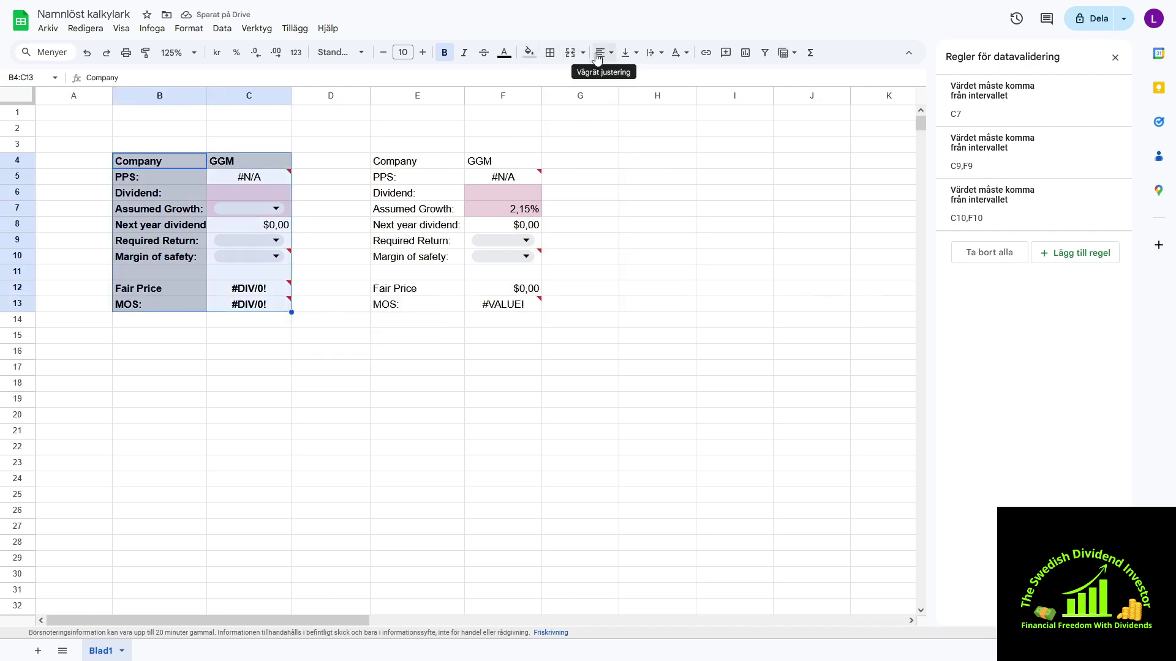
pyautogui.click(549, 54)
pyautogui.click(667, 98)
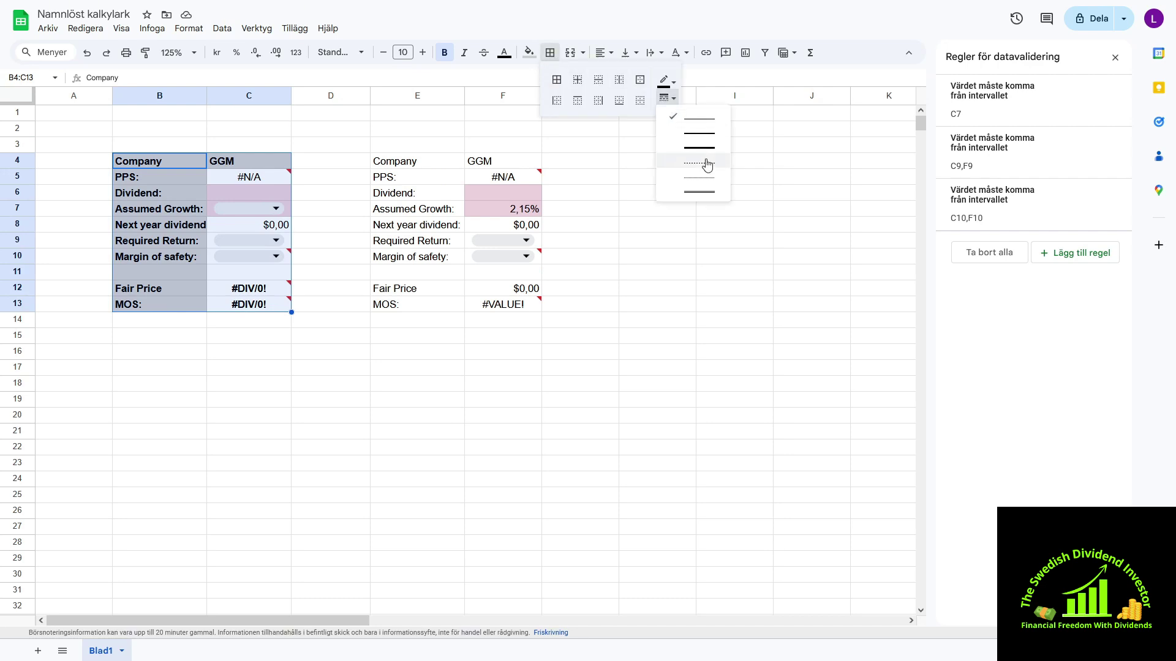
pyautogui.click(699, 157)
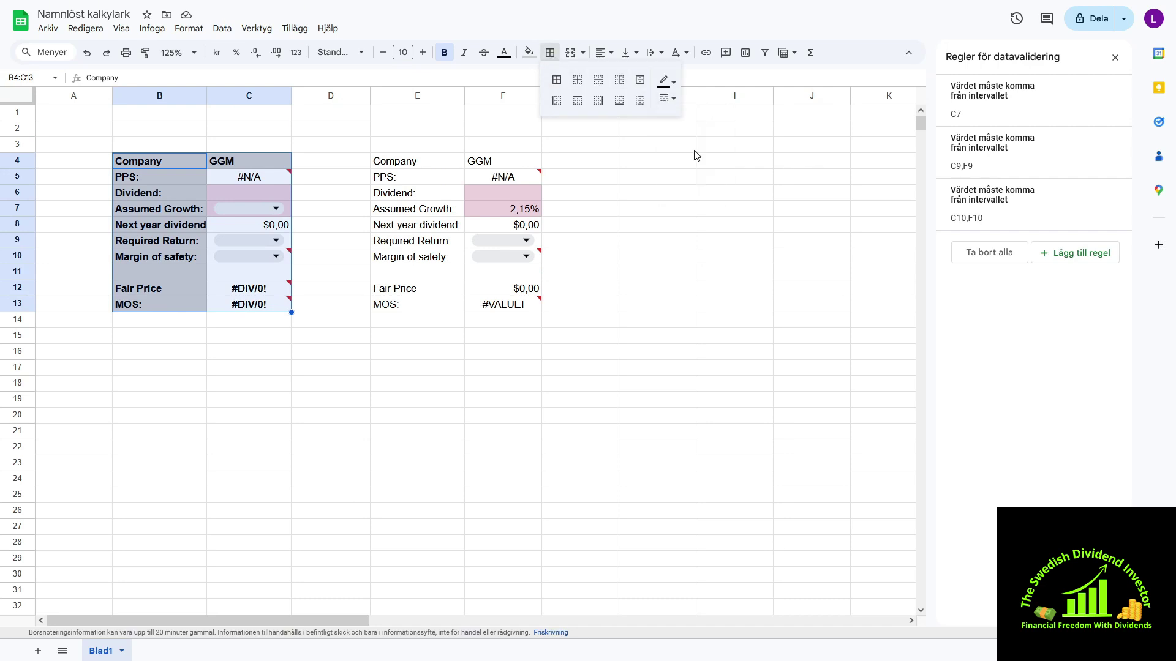
pyautogui.click(640, 84)
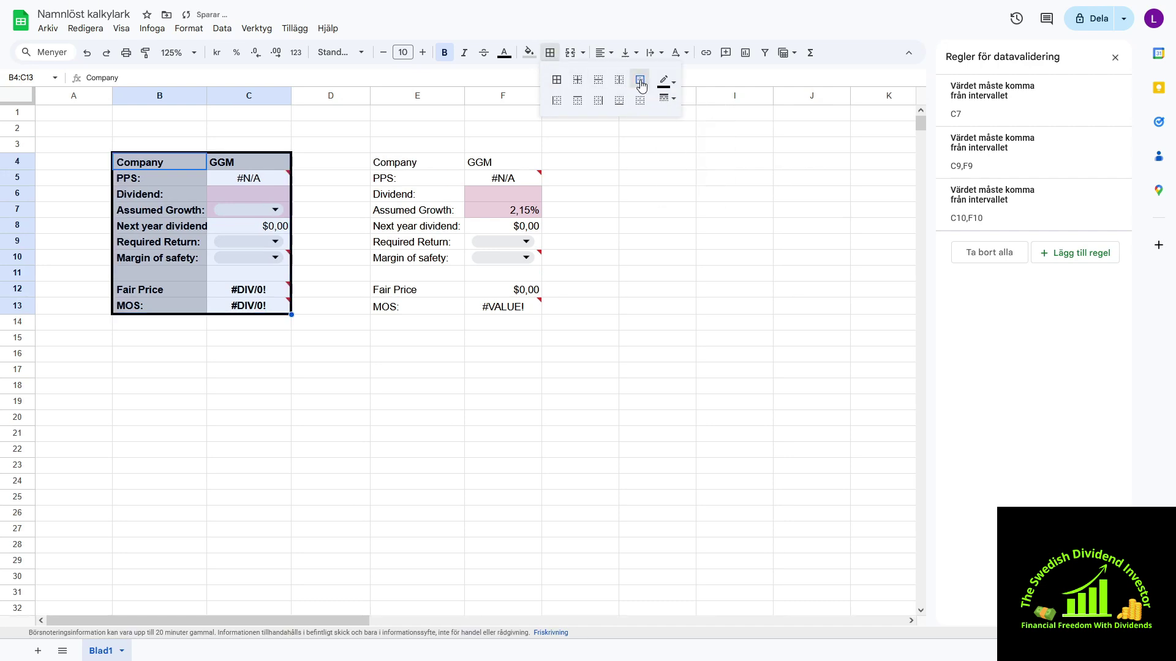
pyautogui.click(308, 329)
# Fill the first calculator's Fair Price and MOS values in C12:C13 with bright green.
pyautogui.click(246, 286)
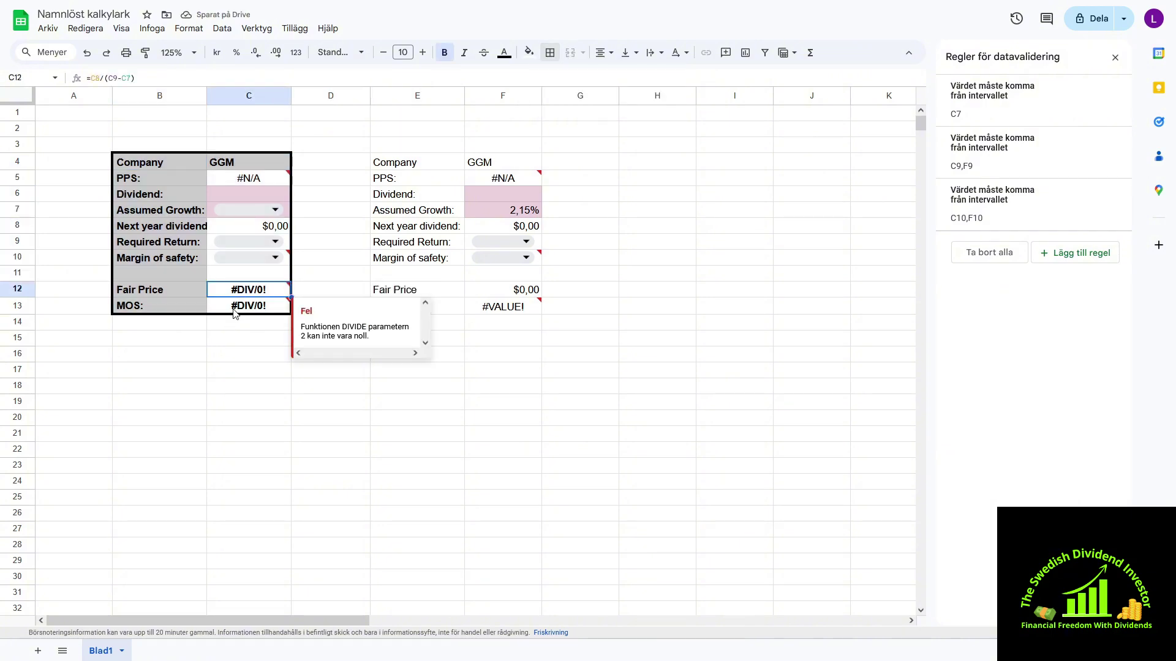
pyautogui.keyDown('shift'); pyautogui.click(248, 305); pyautogui.keyUp('shift')
pyautogui.click(529, 52)
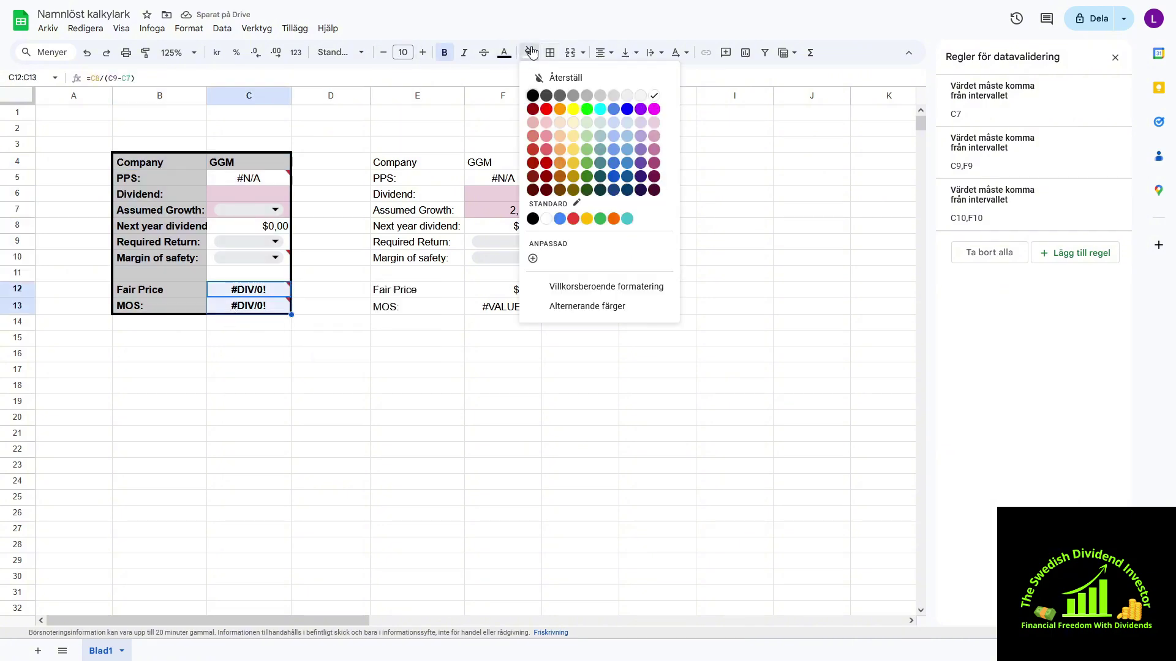
pyautogui.click(586, 110)
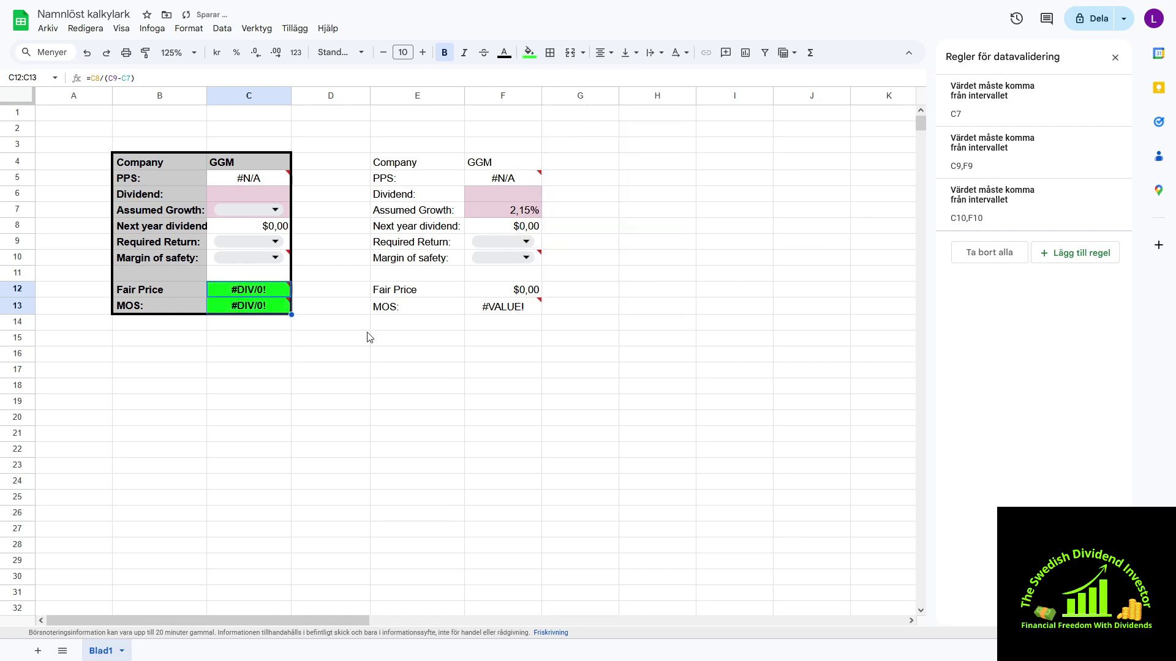
pyautogui.click(333, 328)
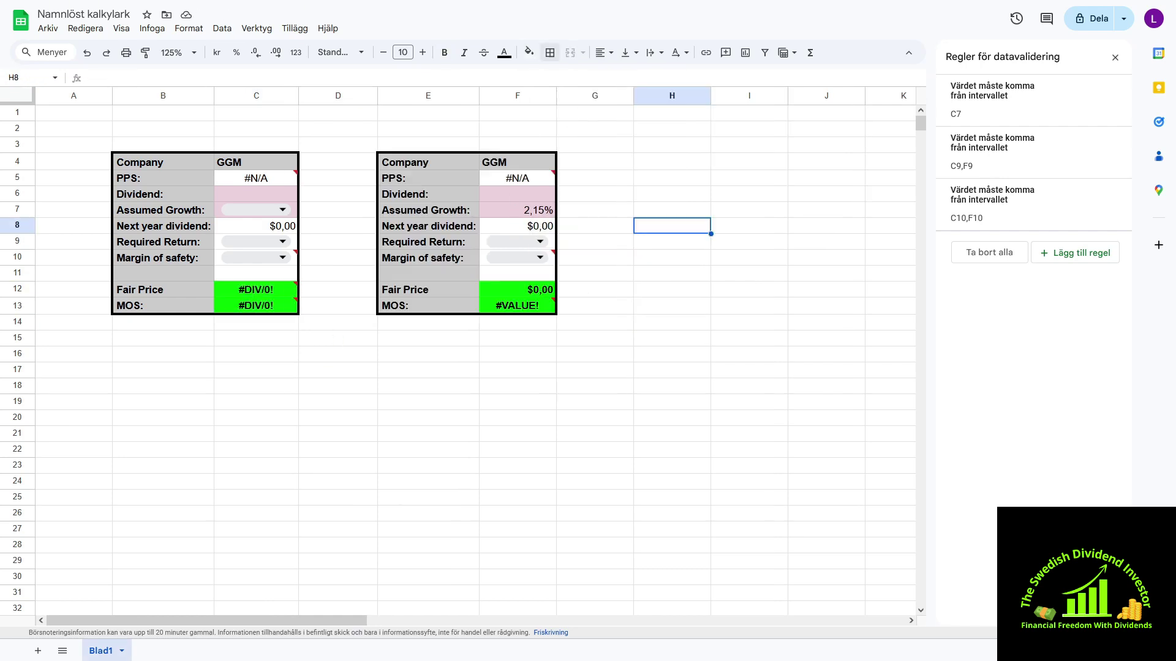
# Rename the Blad1 sheet as USD.
pyautogui.click(121, 651)
pyautogui.click(123, 509)
pyautogui.write('USD')
pyautogui.click(133, 511)
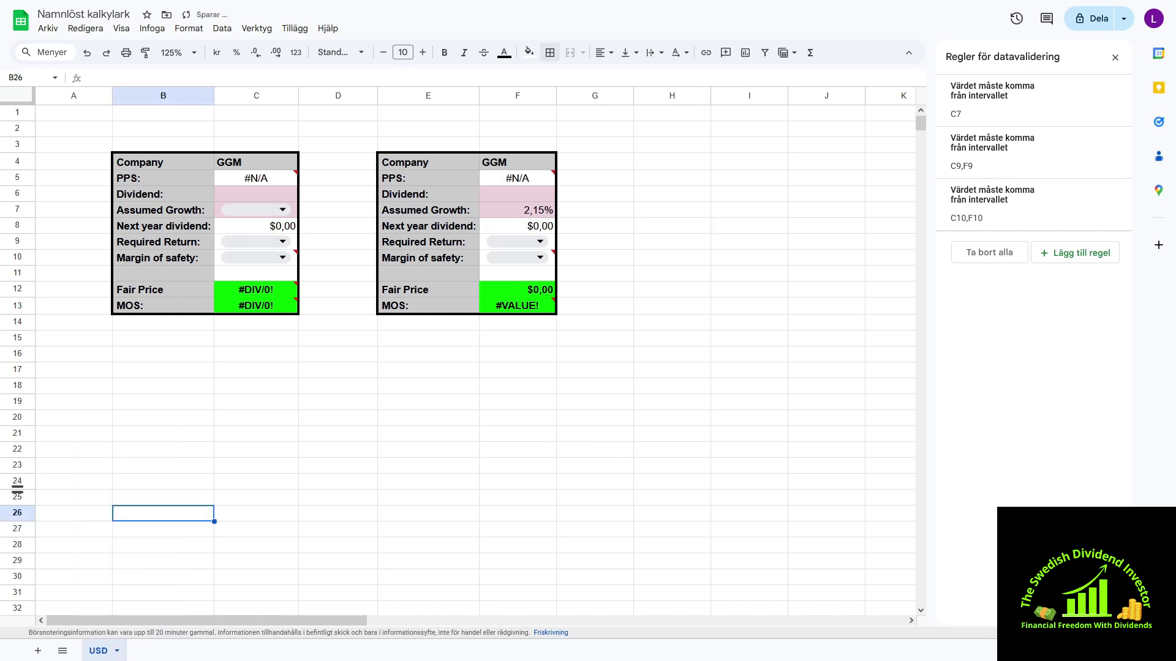
# Duplicate the USD sheet and rename the copy as EUR.
pyautogui.click(117, 651)
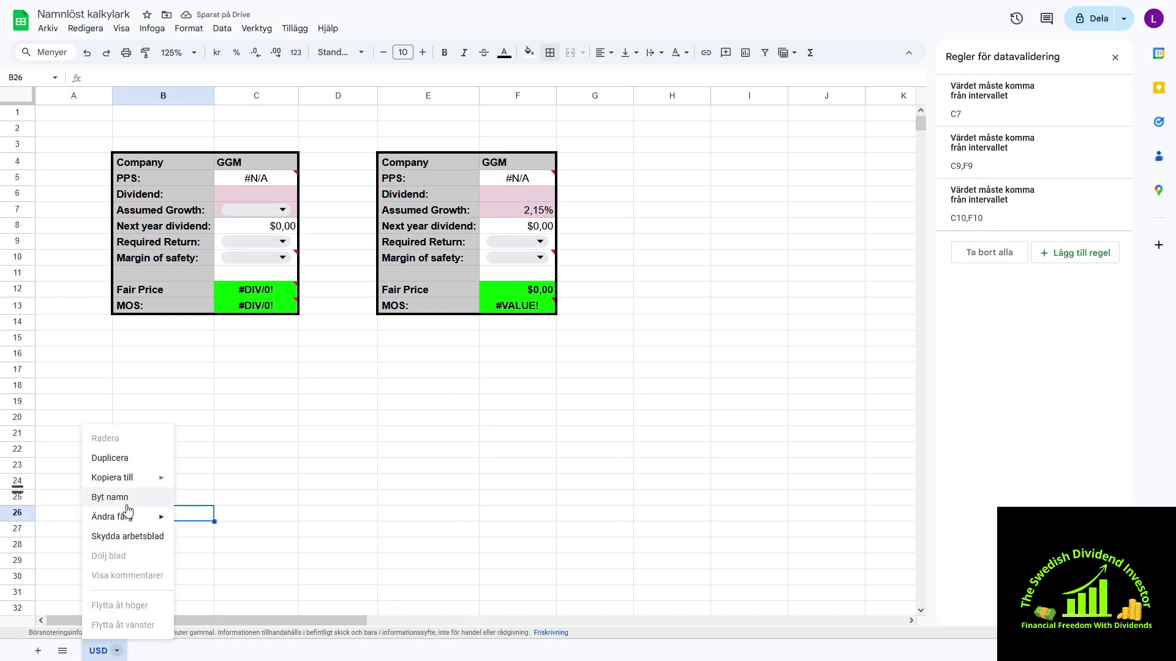
pyautogui.click(127, 458)
pyautogui.click(204, 651)
pyautogui.click(166, 499)
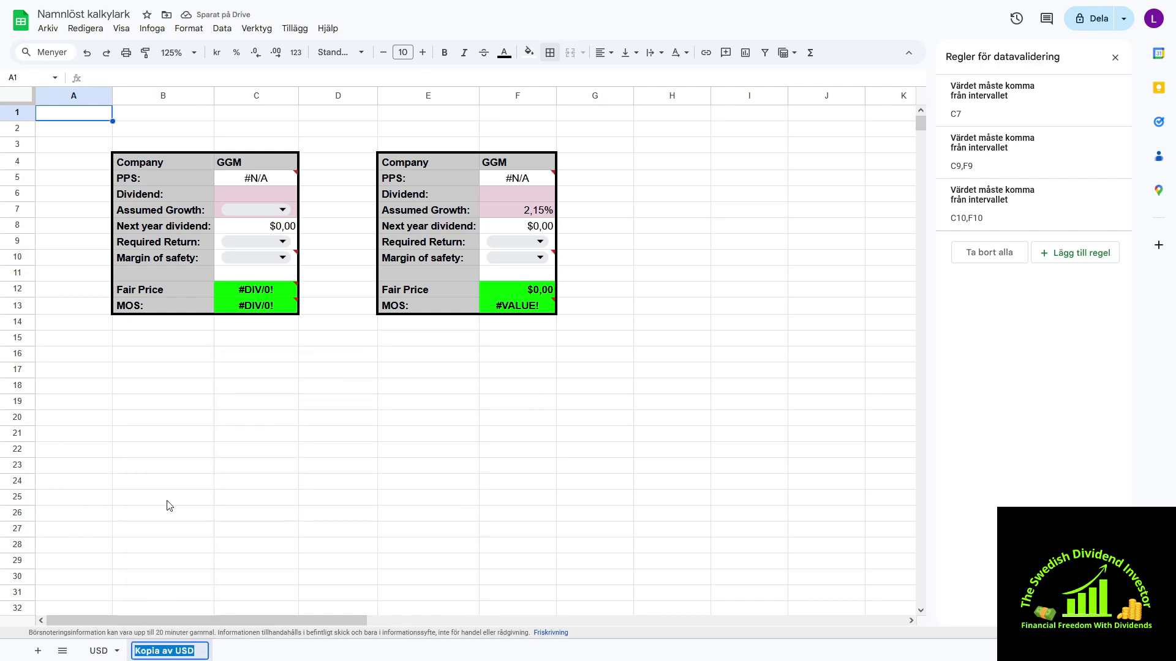
pyautogui.write('EUR')
pyautogui.click(176, 519)
# Duplicate the EUR sheet and rename the copy as SEK.
pyautogui.click(161, 651)
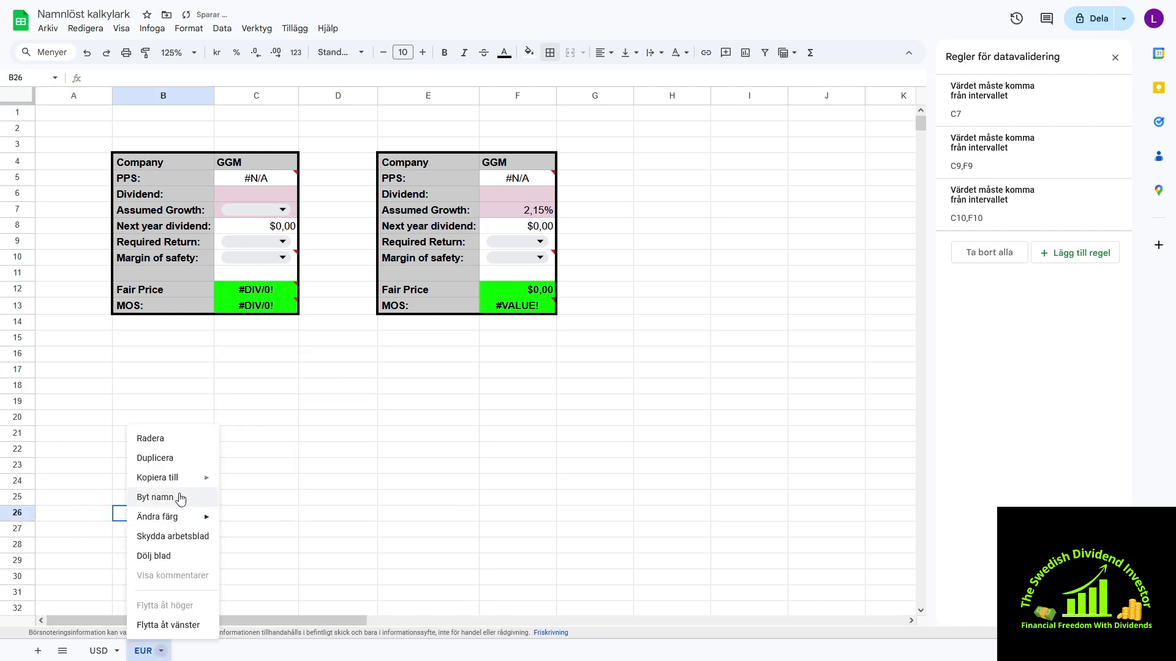
pyautogui.click(175, 458)
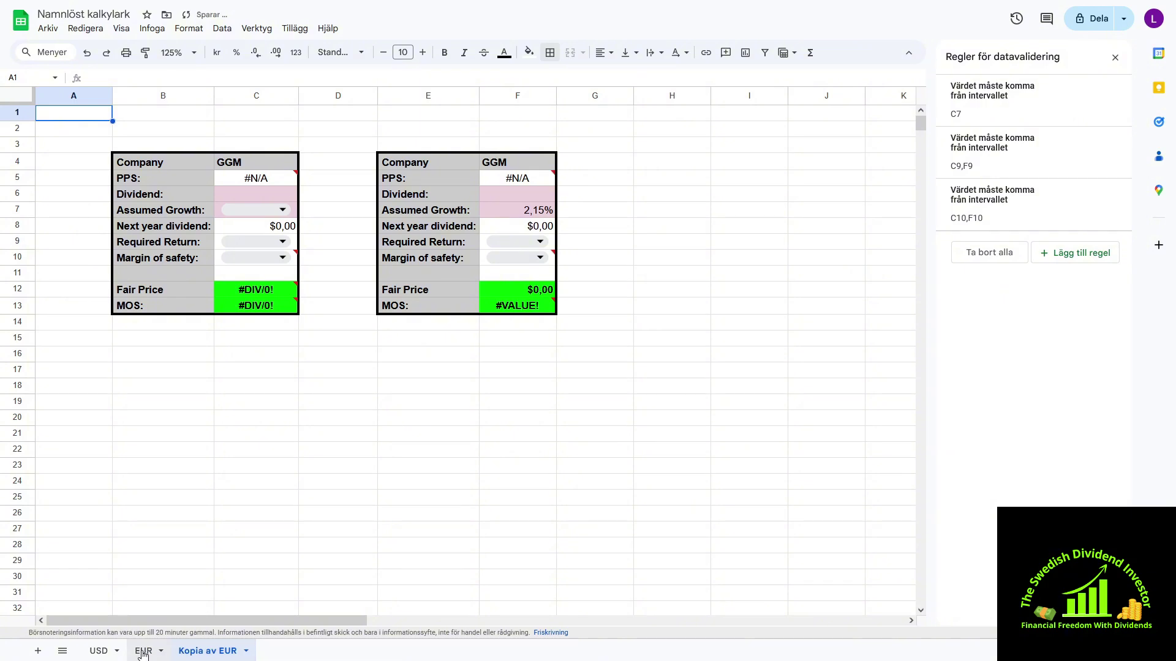
pyautogui.click(246, 651)
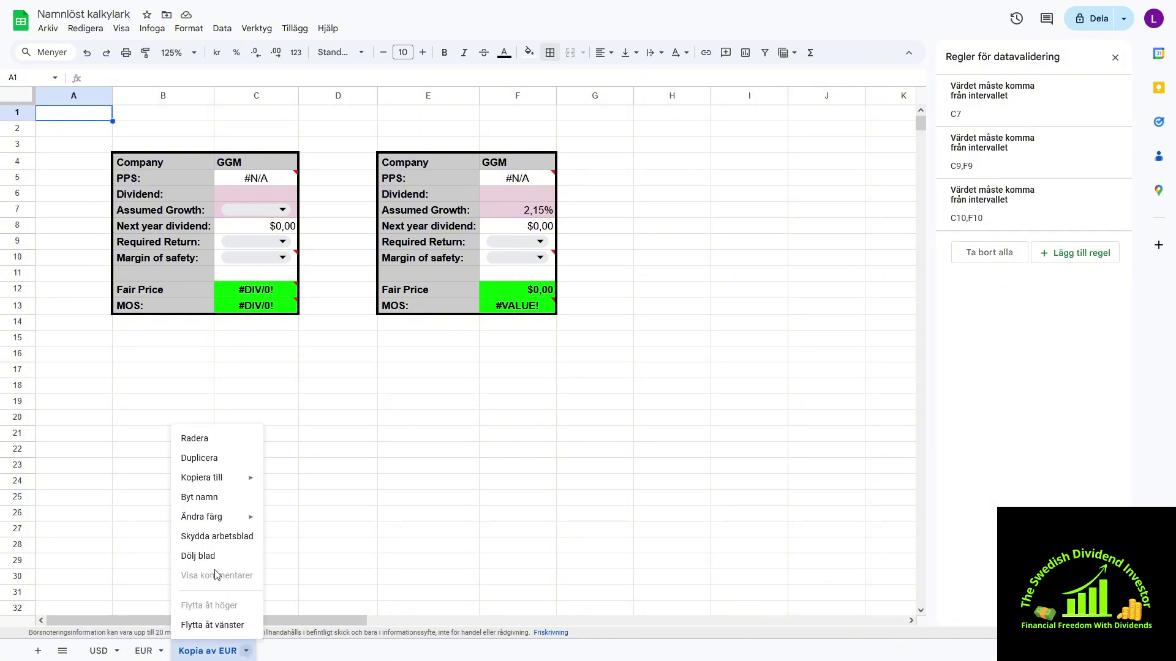
pyautogui.click(210, 500)
pyautogui.write('SEK')
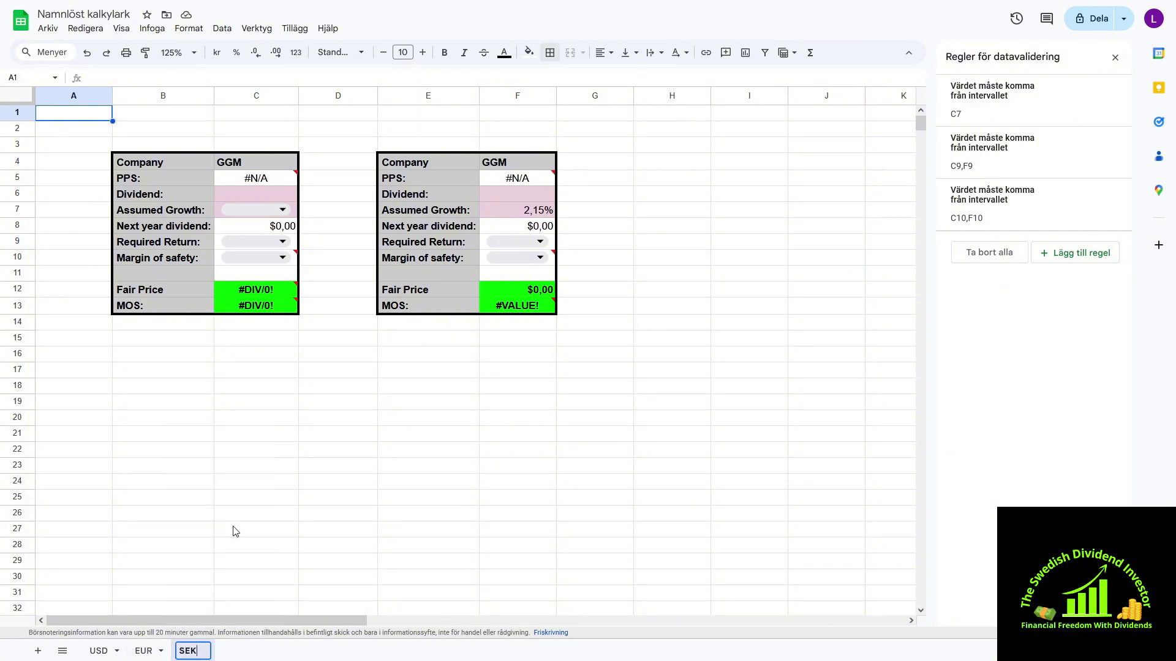
# On the EUR sheet, format the dividend, next year dividend, Fair Price and MOS value cells of both calculators as euro.
pyautogui.click(266, 193)
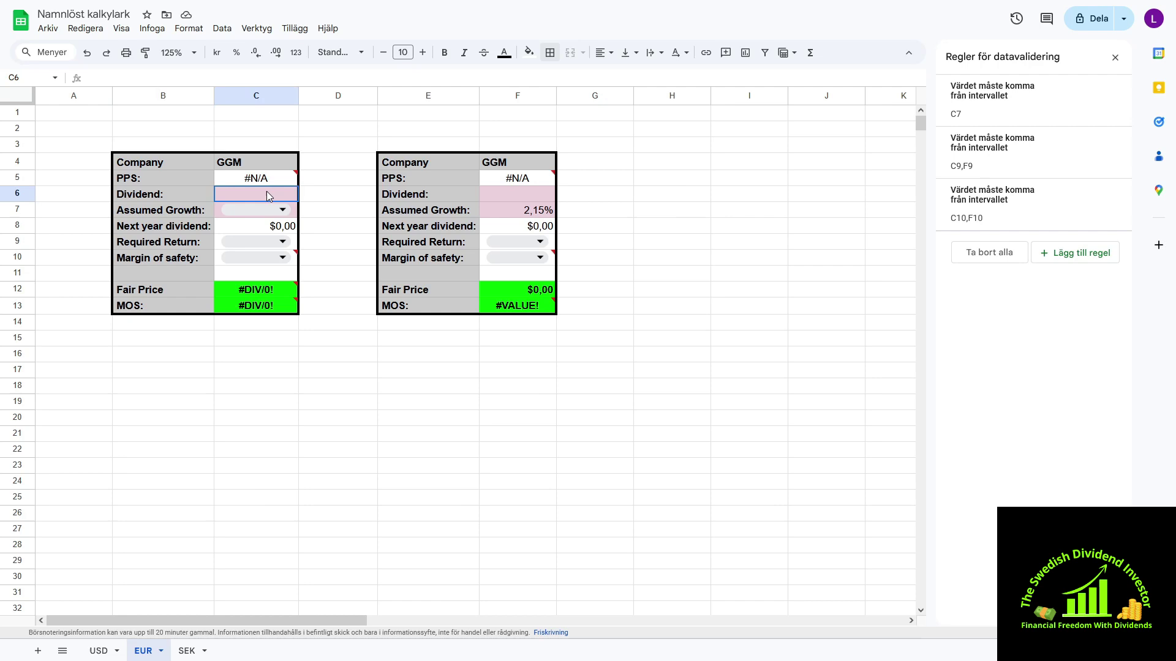
pyautogui.keyDown('ctrl'); pyautogui.click(269, 230); pyautogui.keyUp('ctrl')
pyautogui.keyDown('ctrl'); pyautogui.click(259, 293); pyautogui.keyUp('ctrl')
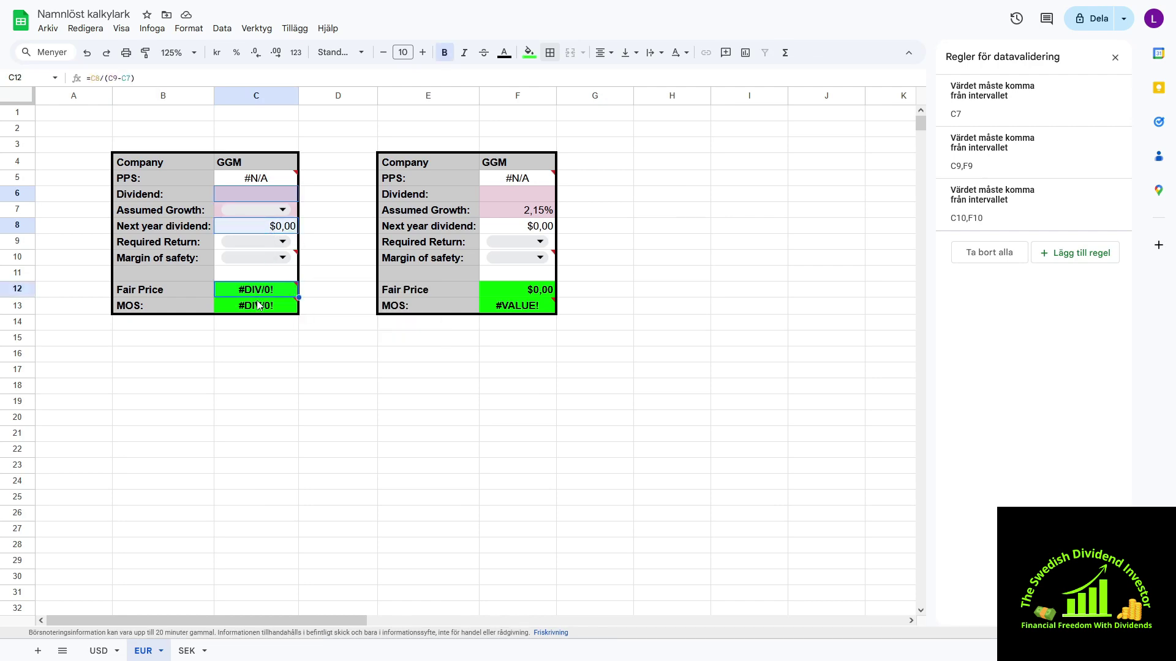
pyautogui.keyDown('ctrl'); pyautogui.click(256, 307); pyautogui.keyUp('ctrl')
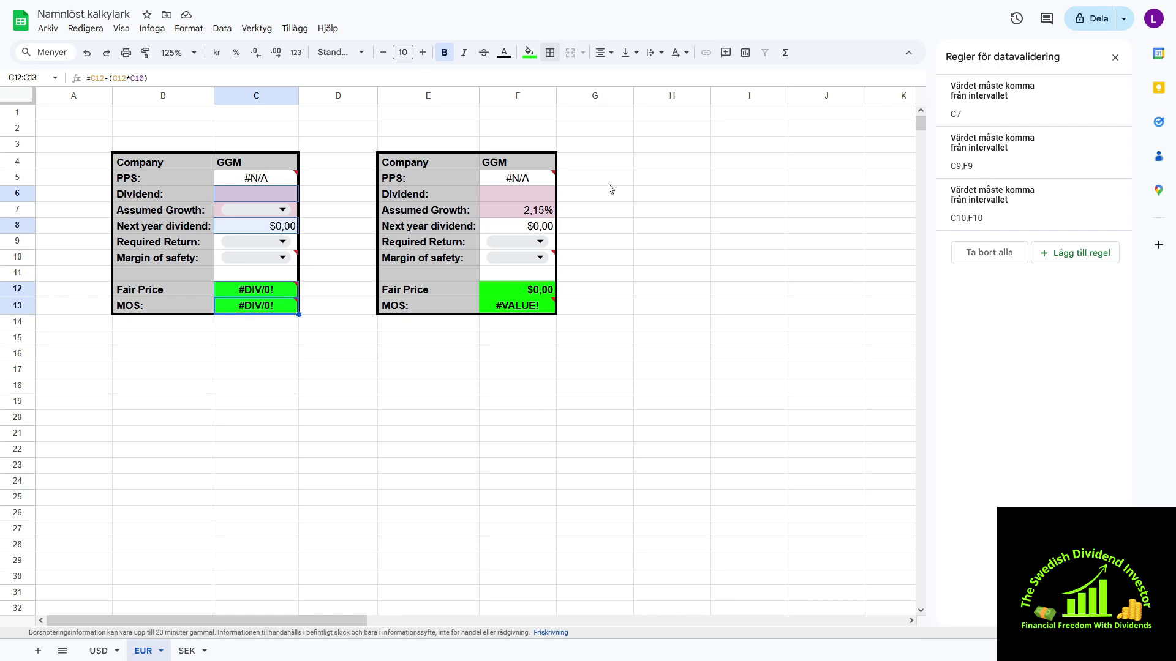
pyautogui.keyDown('ctrl'); pyautogui.click(528, 193); pyautogui.keyUp('ctrl')
pyautogui.keyDown('ctrl'); pyautogui.click(528, 227); pyautogui.keyUp('ctrl')
pyautogui.moveTo(530, 290); pyautogui.dragTo(530, 314)
pyautogui.click(188, 28)
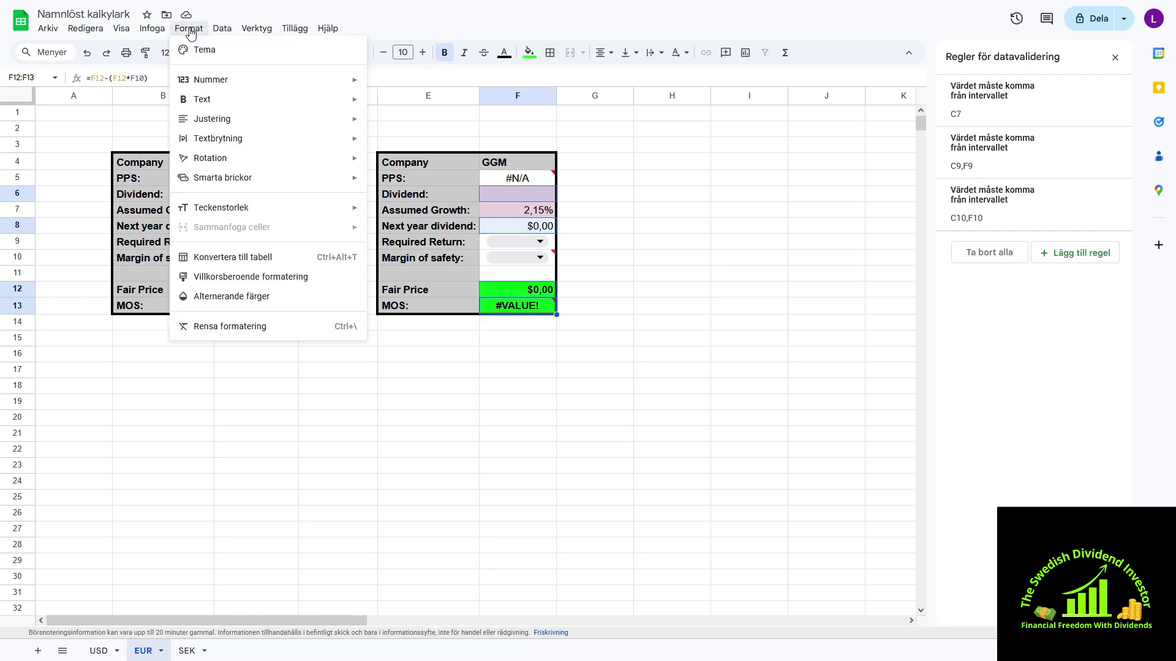
pyautogui.moveTo(213, 84)
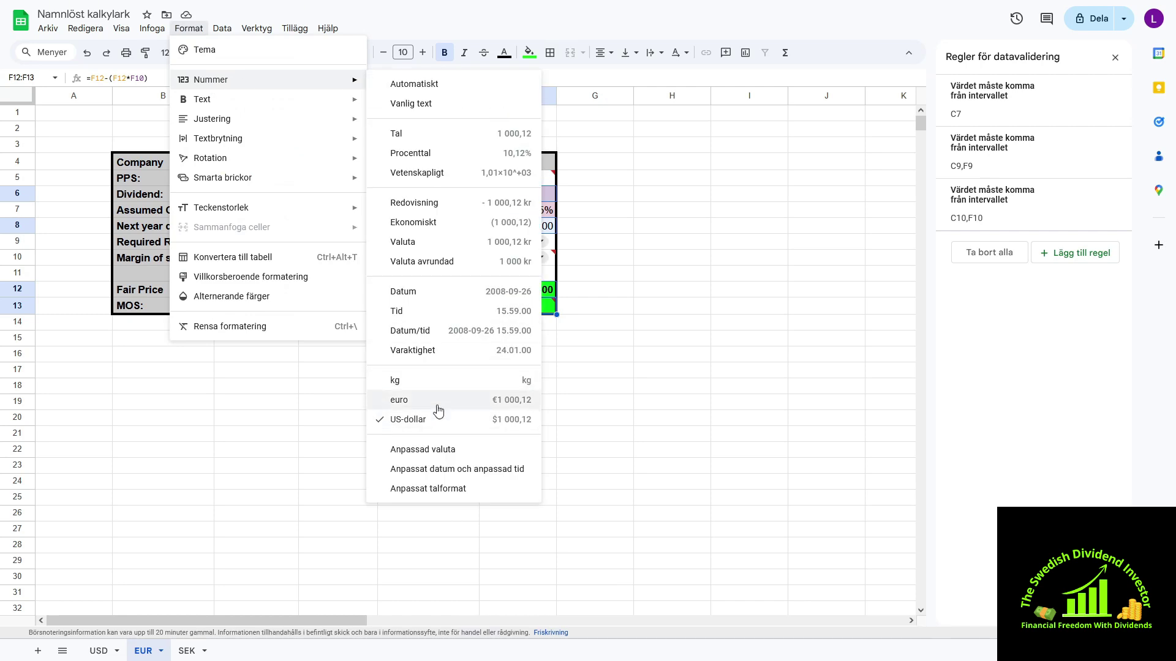
pyautogui.click(420, 400)
# On the SEK sheet, apply a custom krona (kr) currency format to both calculators' dividend, next year dividend, Fair Price and MOS values.
pyautogui.click(187, 650)
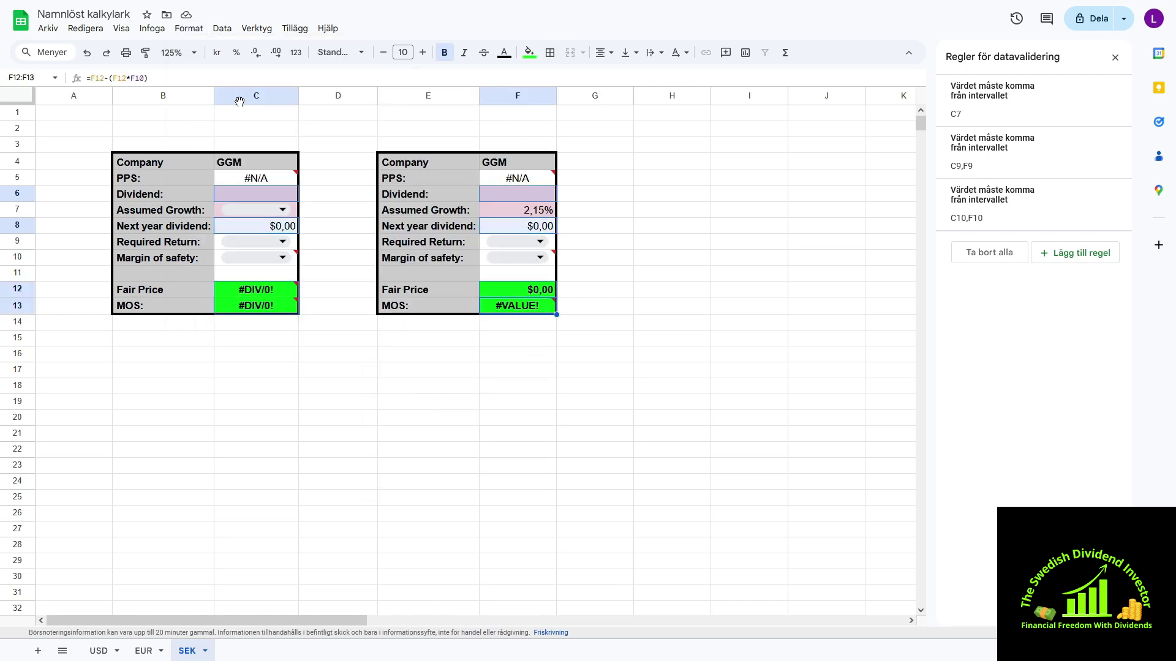
pyautogui.click(188, 28)
pyautogui.moveTo(208, 80)
pyautogui.click(422, 449)
pyautogui.click(527, 451)
pyautogui.click(719, 214)
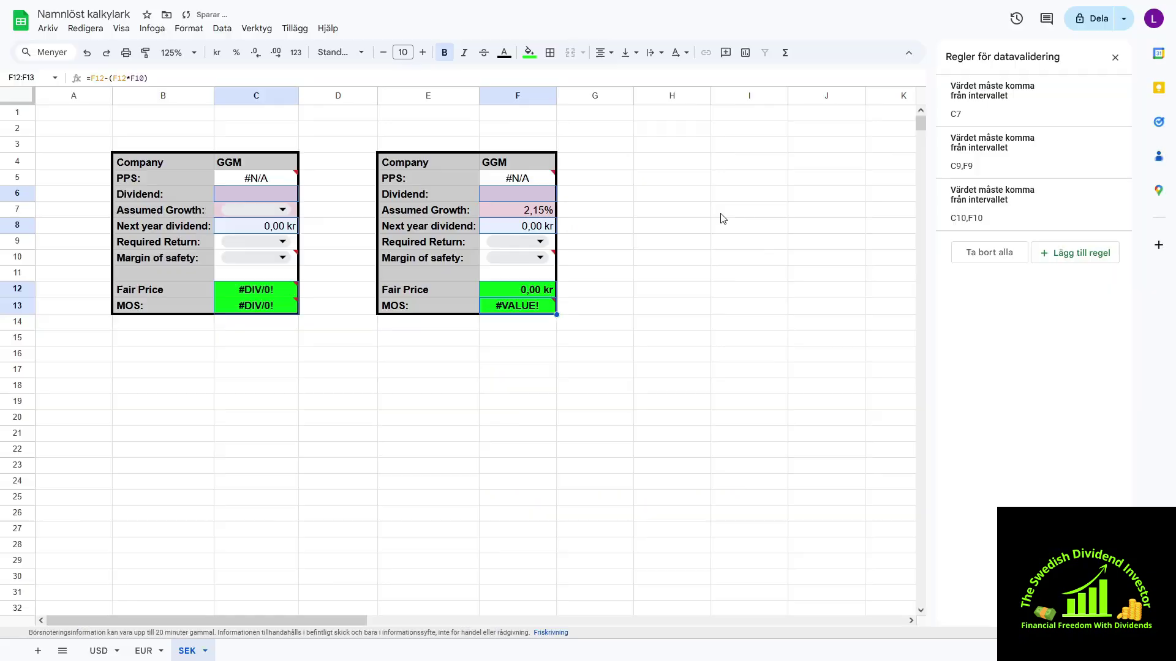
pyautogui.click(338, 386)
# In the USD sheet's first calculator, enter 3,22 as the dividend in C6 and O as the company in B4.
pyautogui.click(101, 651)
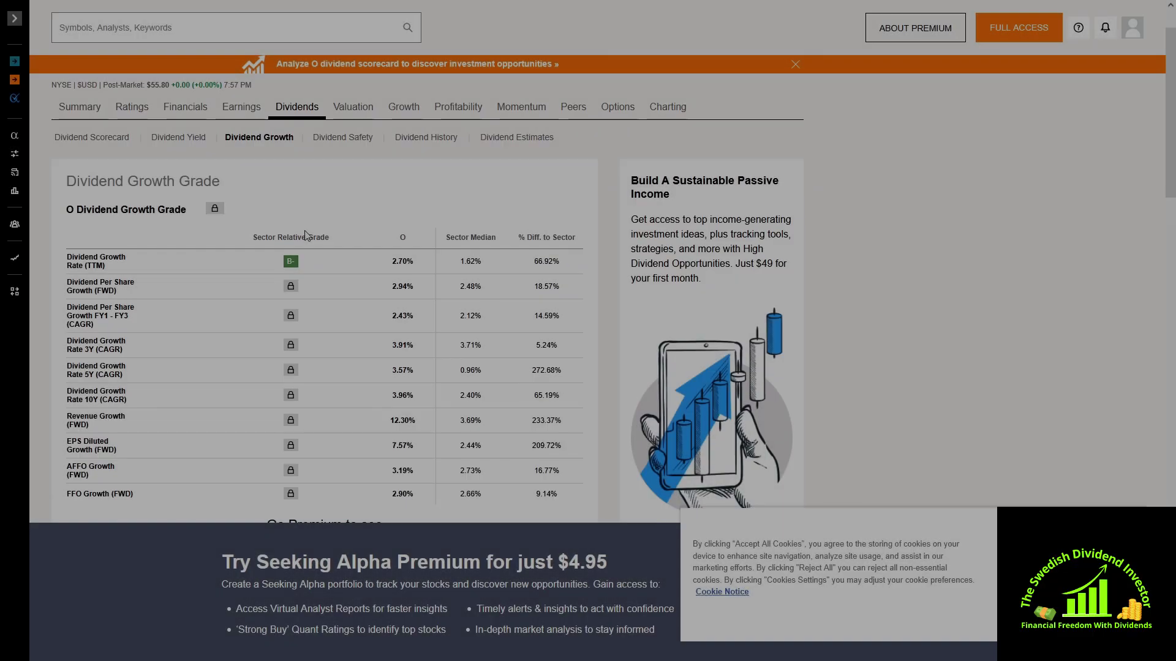
pyautogui.scroll(-1, 467, 212)
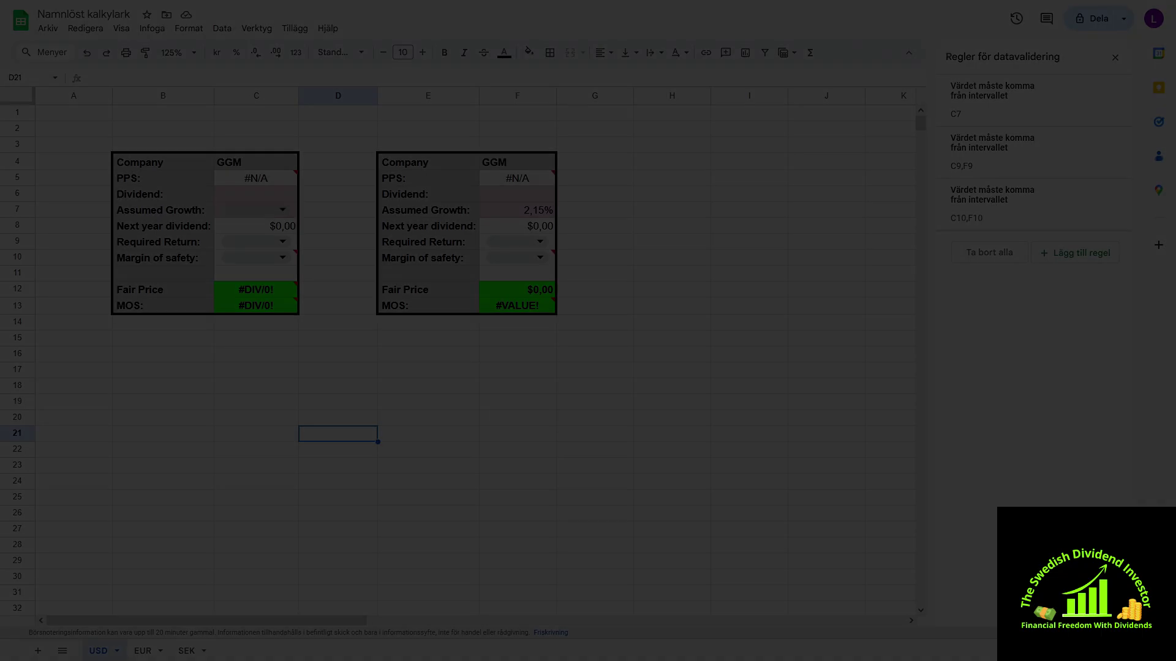
pyautogui.click(251, 196)
pyautogui.write('3,22')
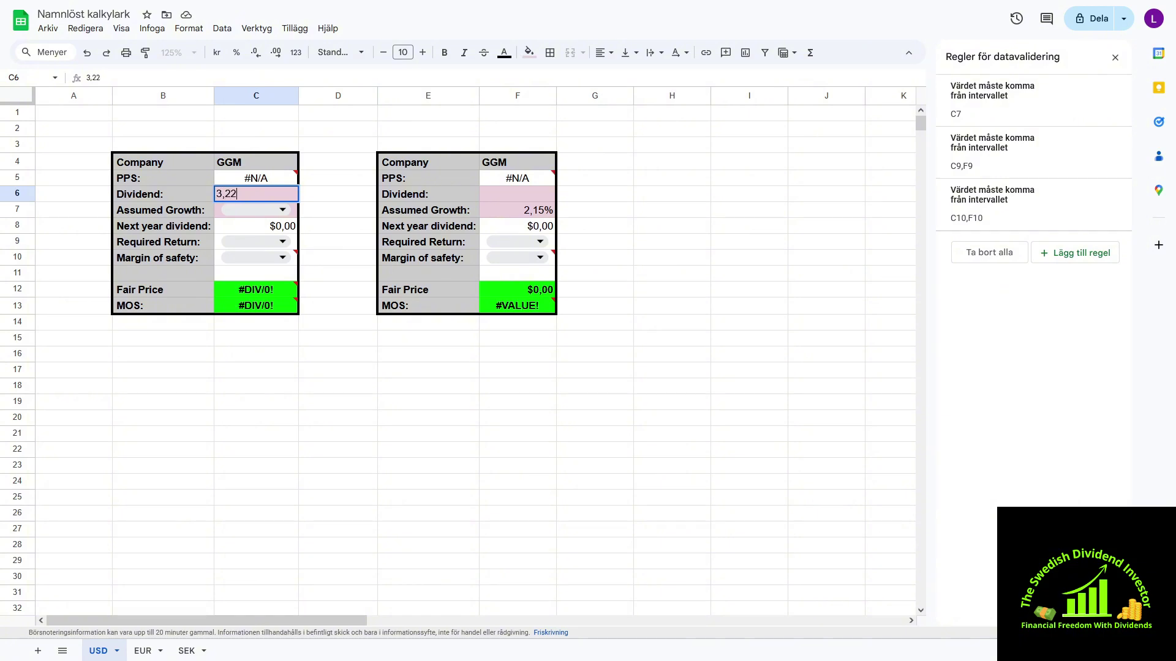
pyautogui.click(162, 164)
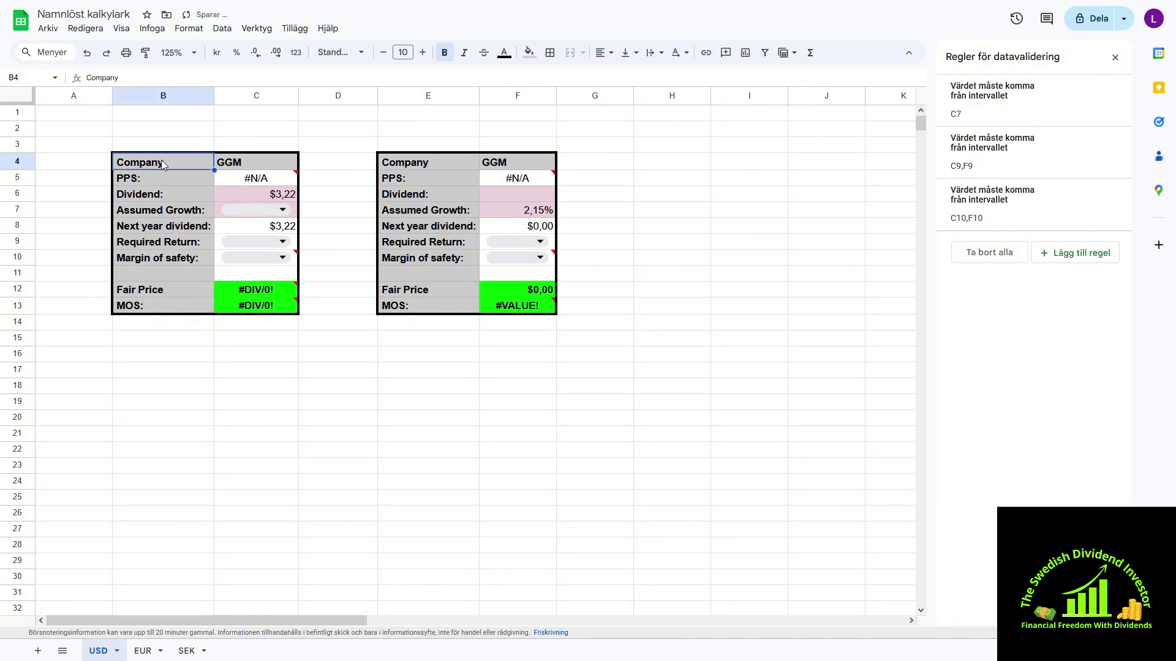
pyautogui.write('O')
pyautogui.press('Tab')
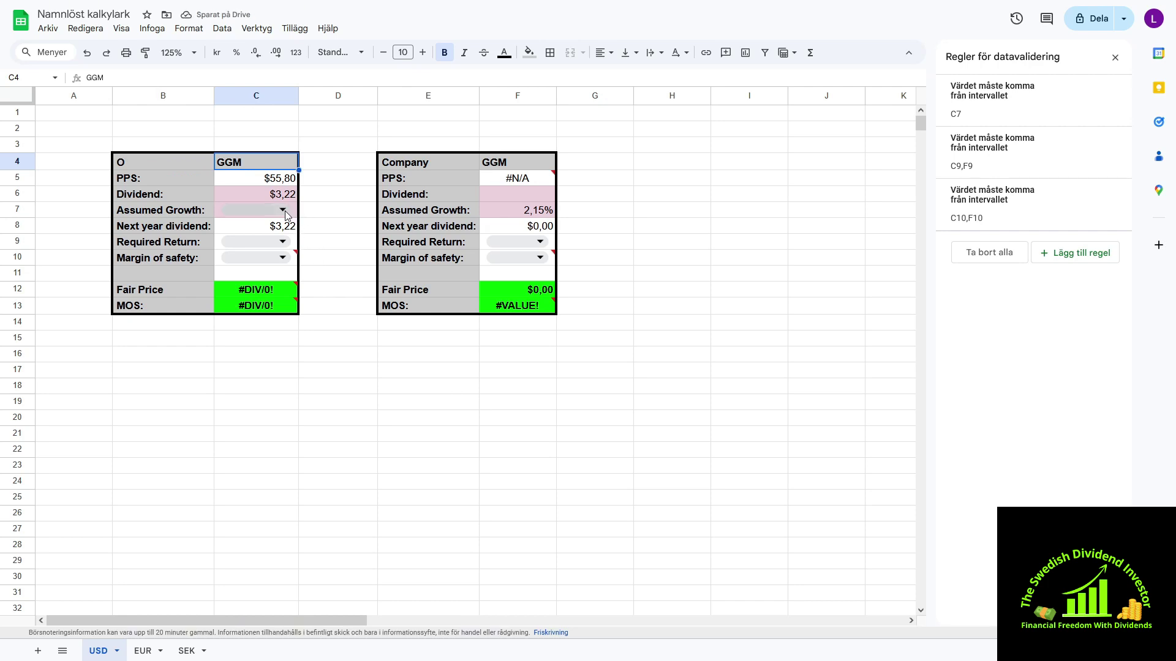
# Set the first calculator's assumed growth to 3,50%, required return to 10,00% and margin of safety to 5,00%.
pyautogui.click(304, 212)
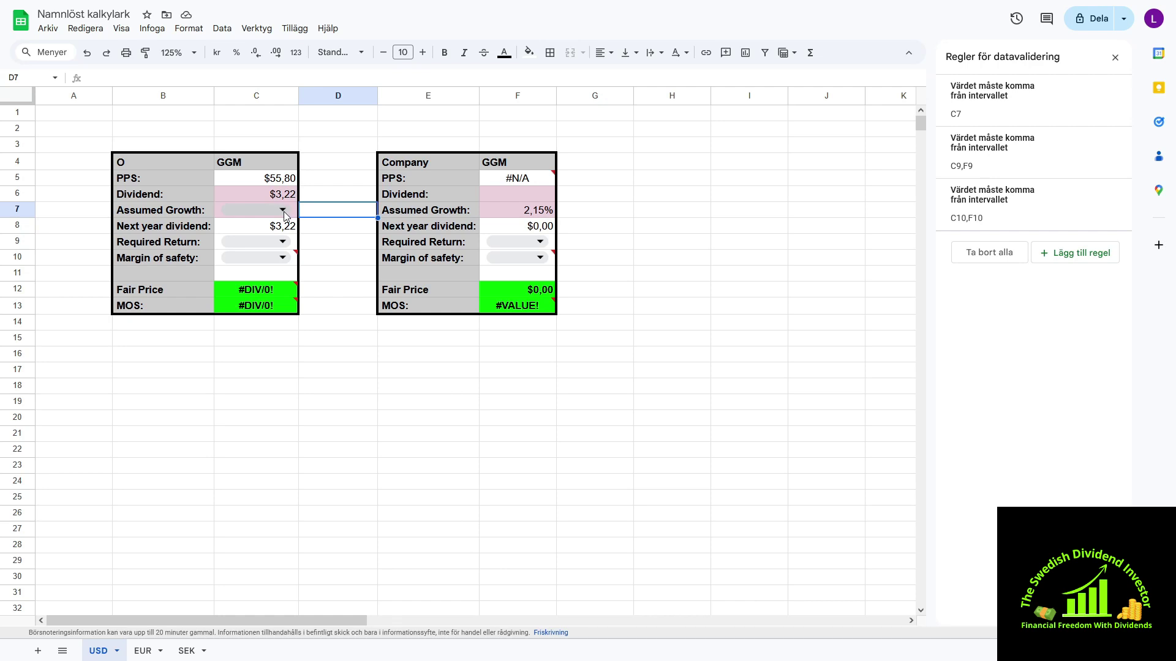
pyautogui.click(283, 211)
pyautogui.click(236, 327)
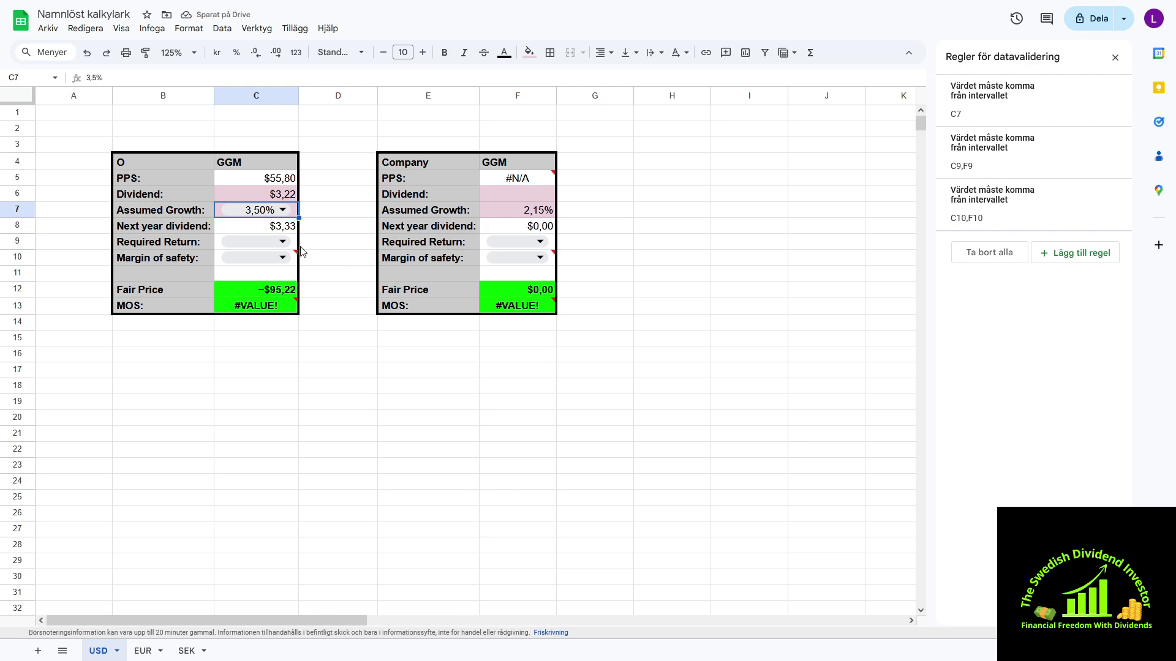
pyautogui.click(282, 242)
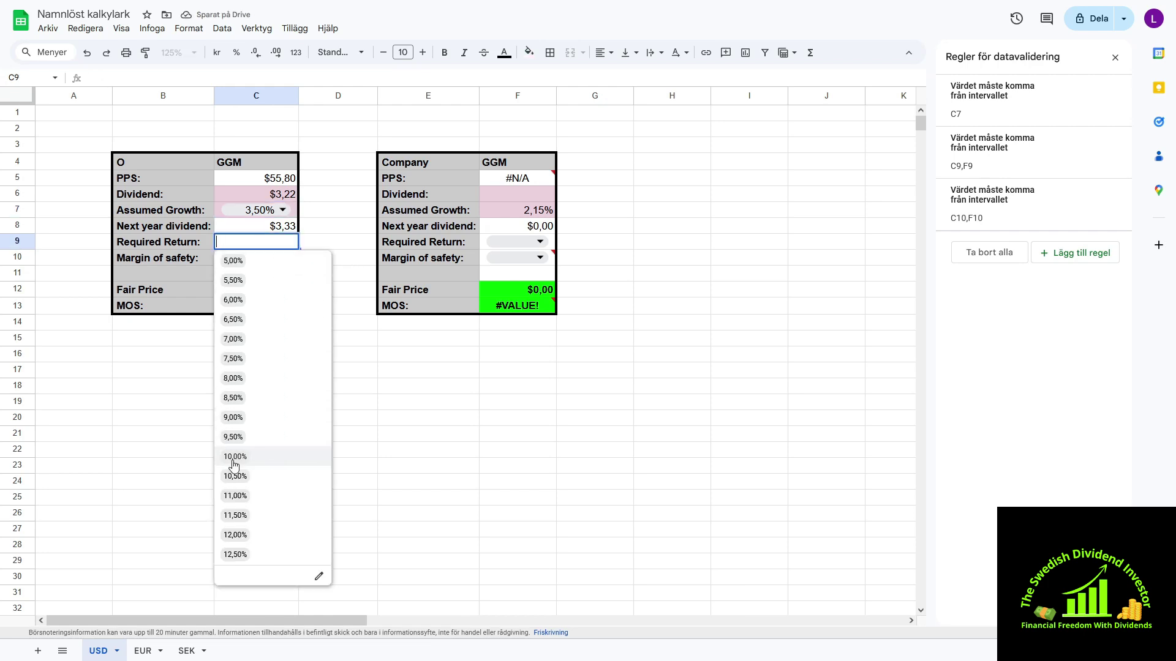
pyautogui.click(234, 460)
pyautogui.click(285, 259)
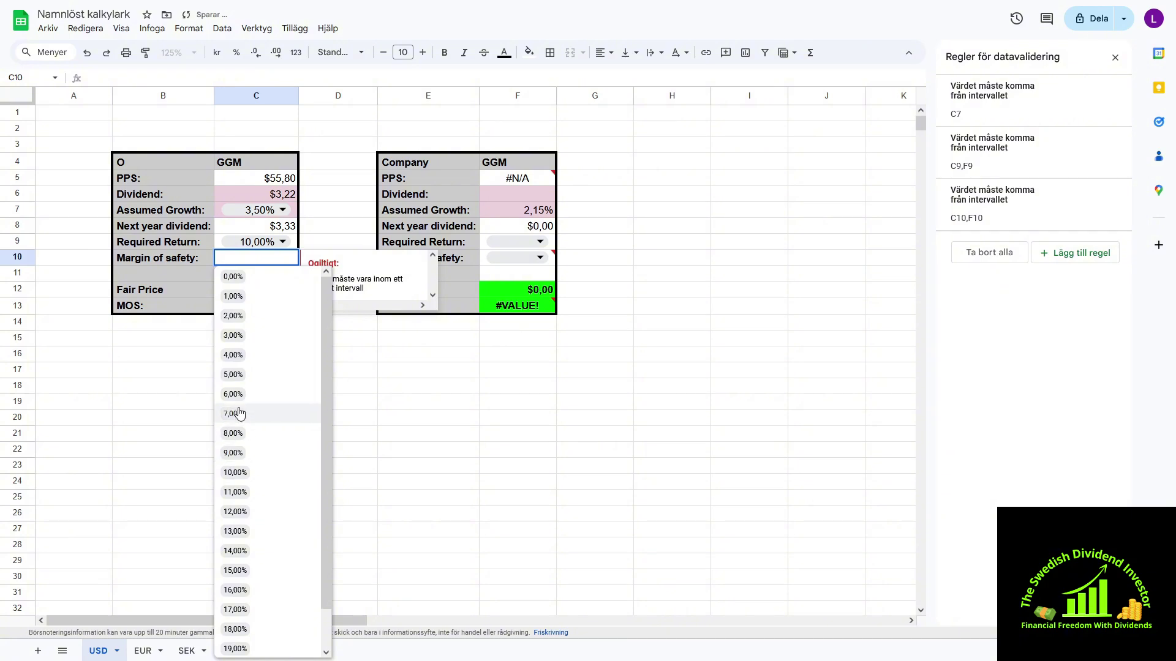
pyautogui.click(233, 375)
pyautogui.click(328, 369)
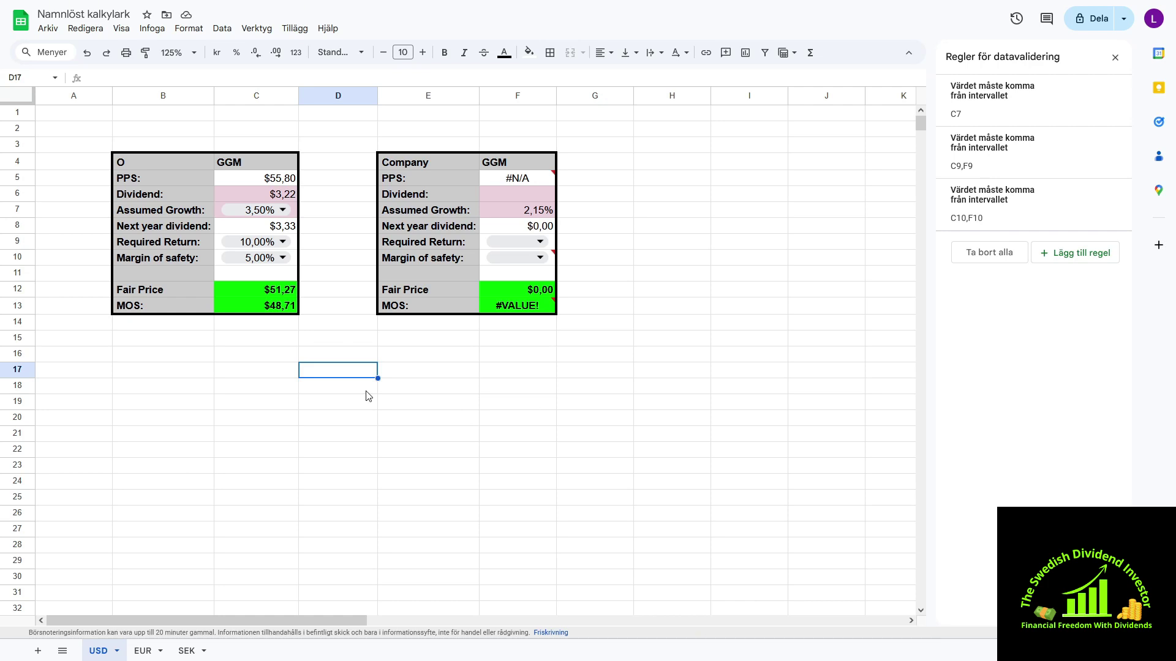
# Try required returns of 9,00% and 9,50% in C9, and return it to 10,00%.
pyautogui.click(283, 243)
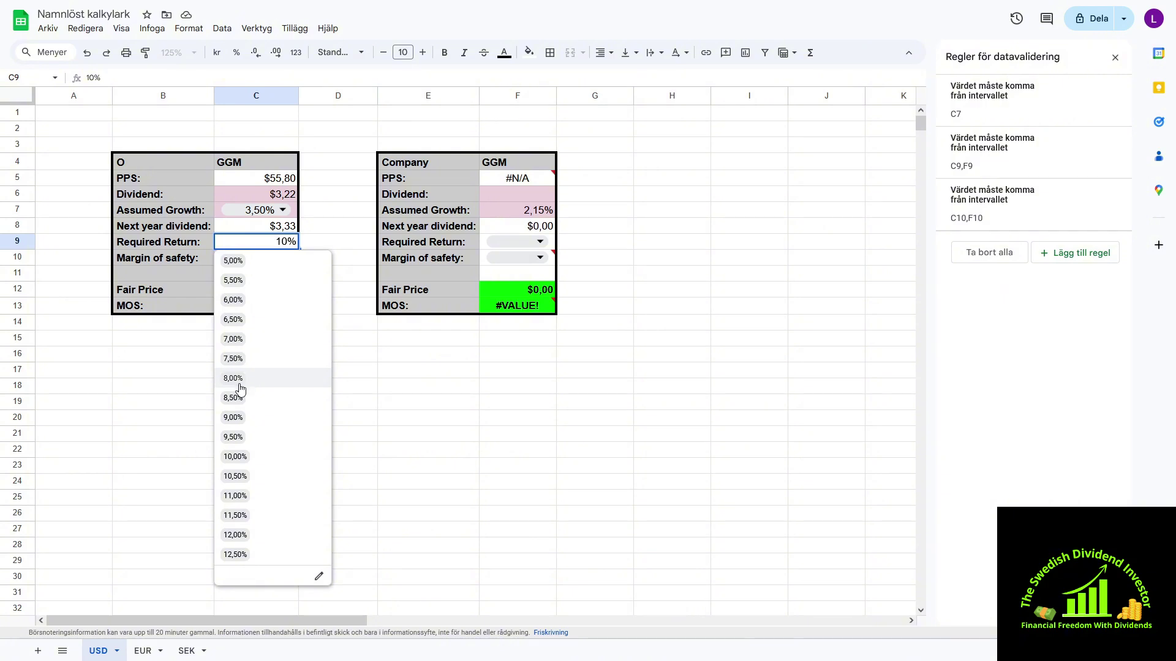
pyautogui.click(234, 418)
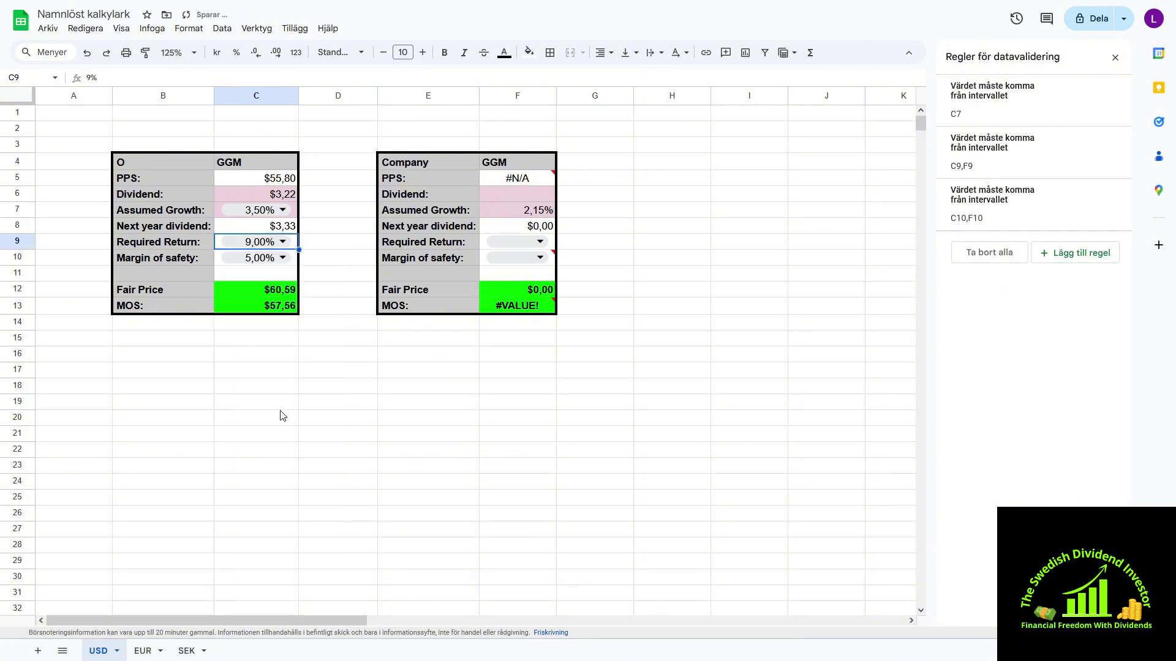
pyautogui.click(284, 241)
pyautogui.click(233, 437)
pyautogui.click(279, 241)
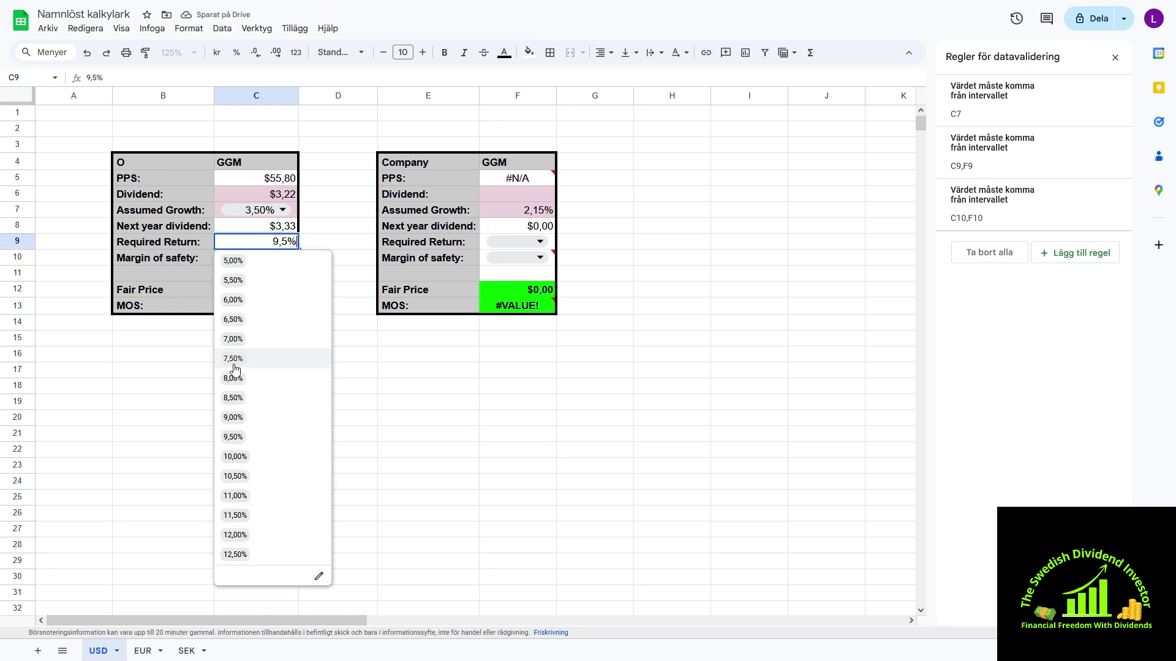
pyautogui.click(233, 455)
# Set the first calculator's assumed growth in C7 to 4,00%.
pyautogui.click(283, 210)
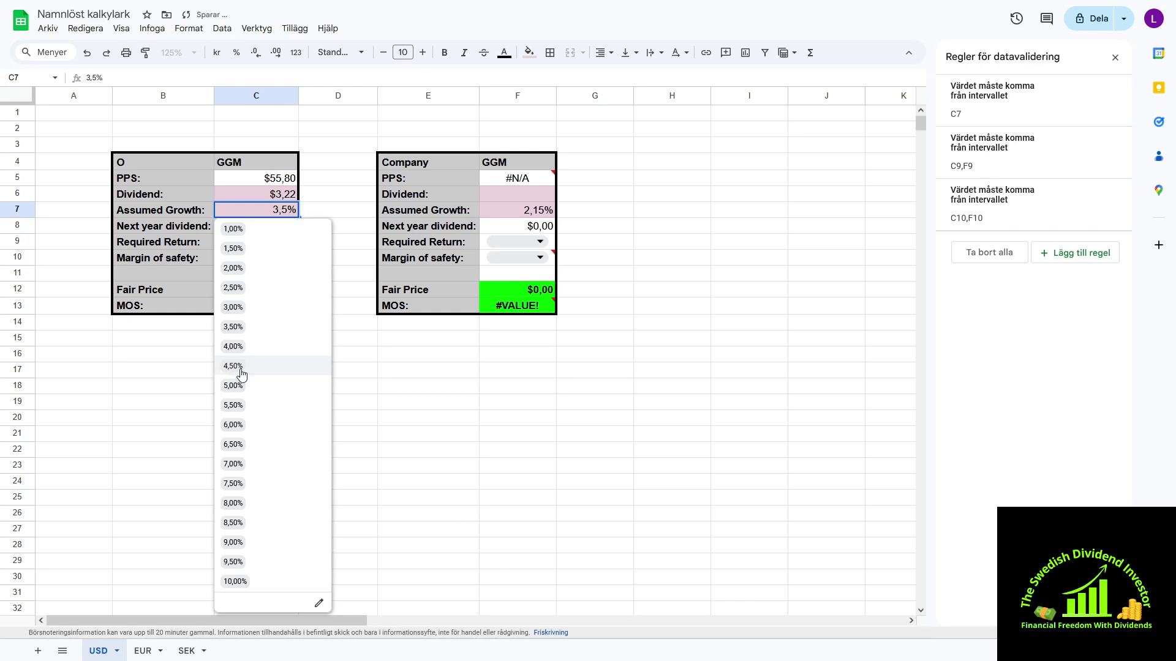
pyautogui.click(240, 347)
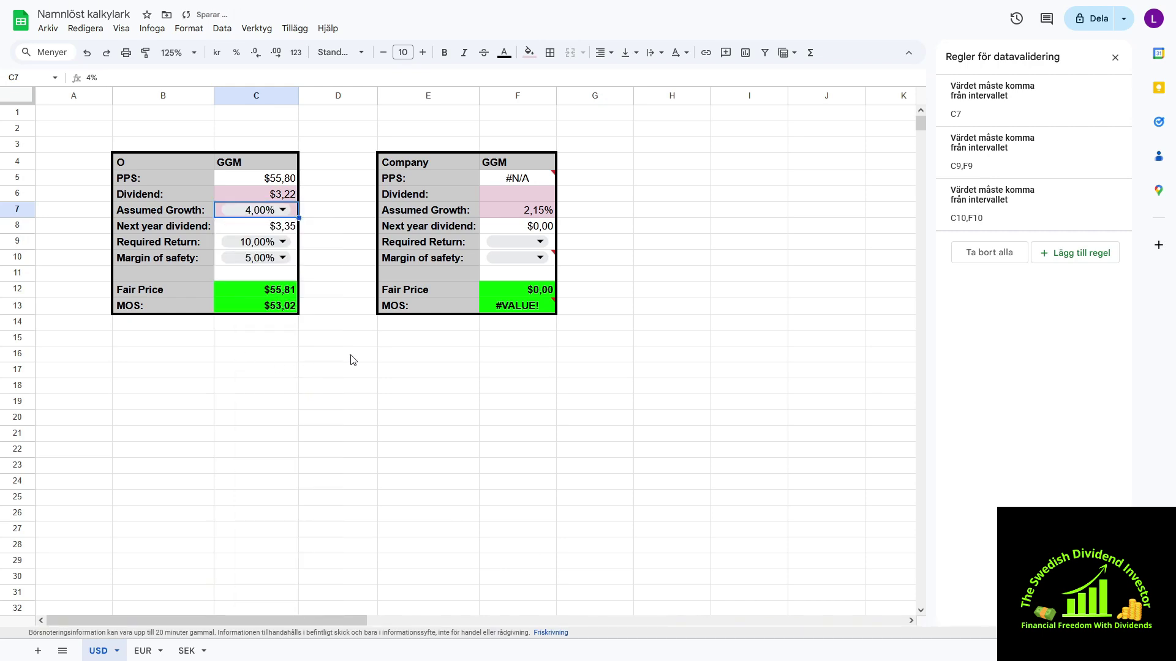
pyautogui.click(331, 331)
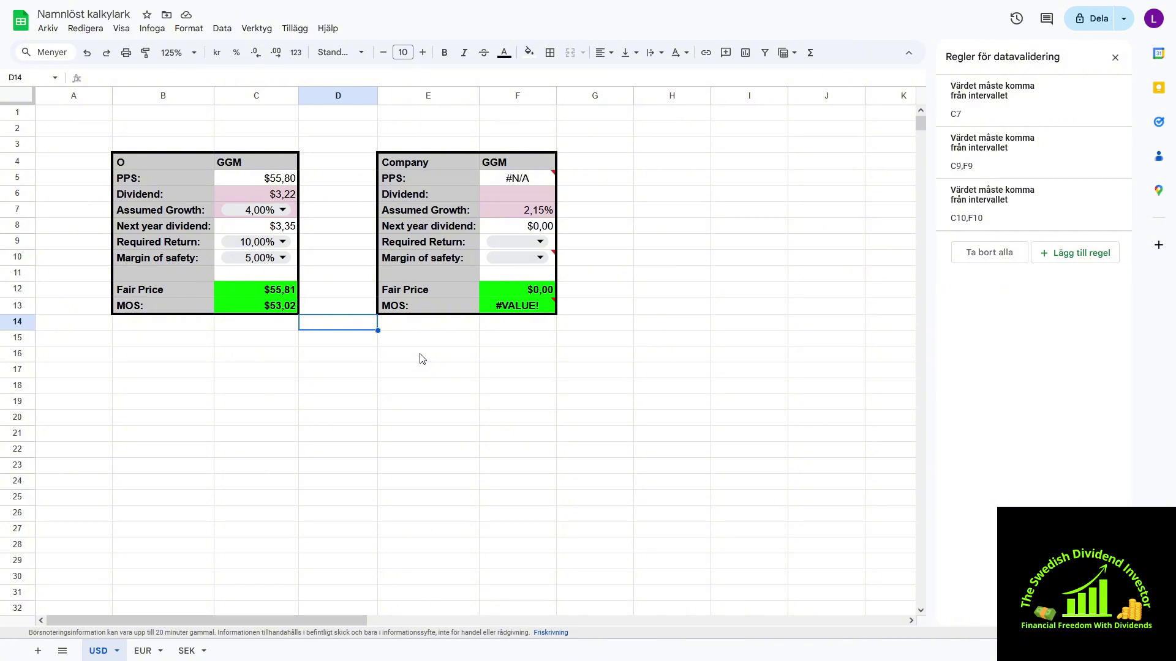
pyautogui.click(340, 413)
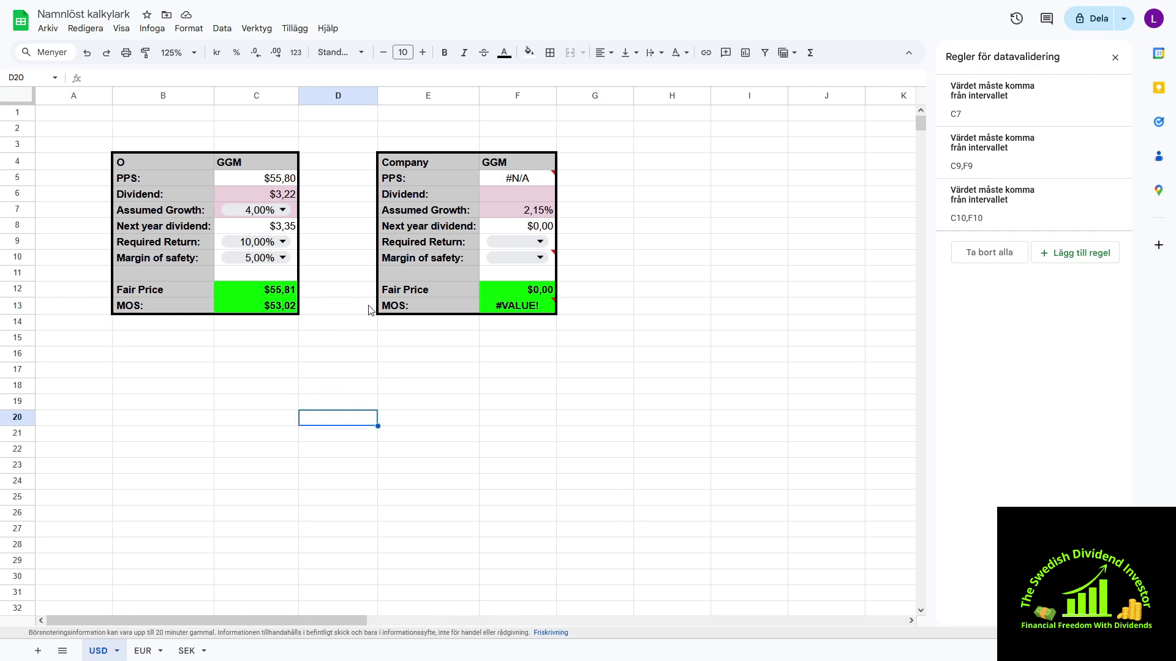
# Set the first calculator's required return to 6,50% and its assumed growth to 9,50%.
pyautogui.click(283, 242)
pyautogui.click(234, 320)
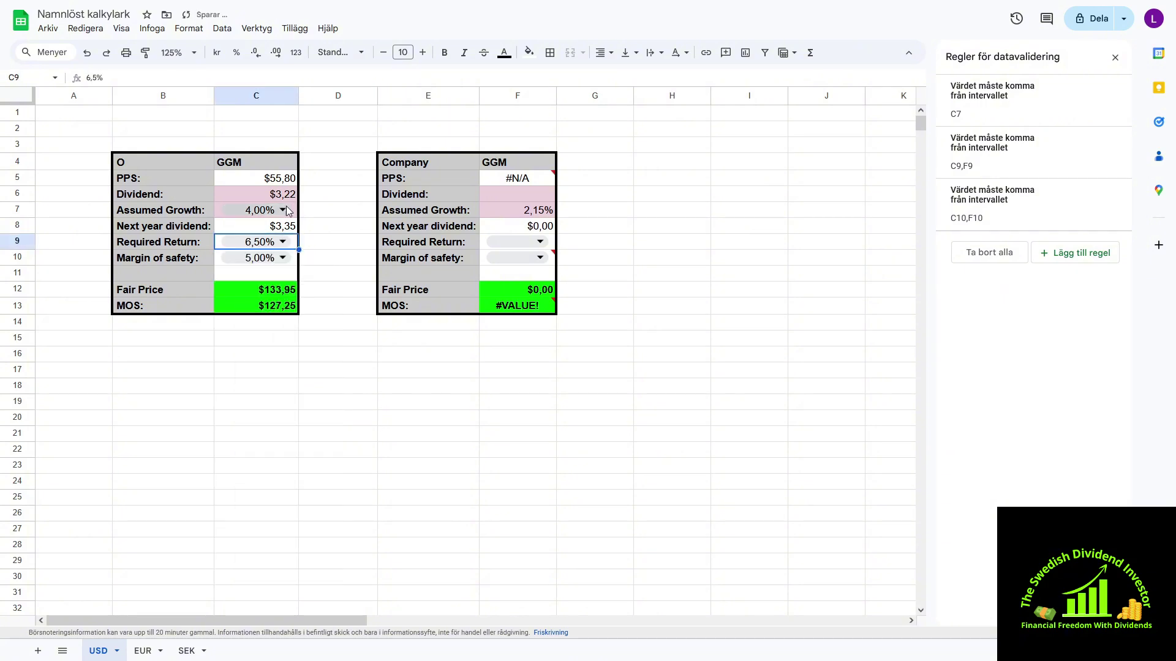
pyautogui.click(283, 210)
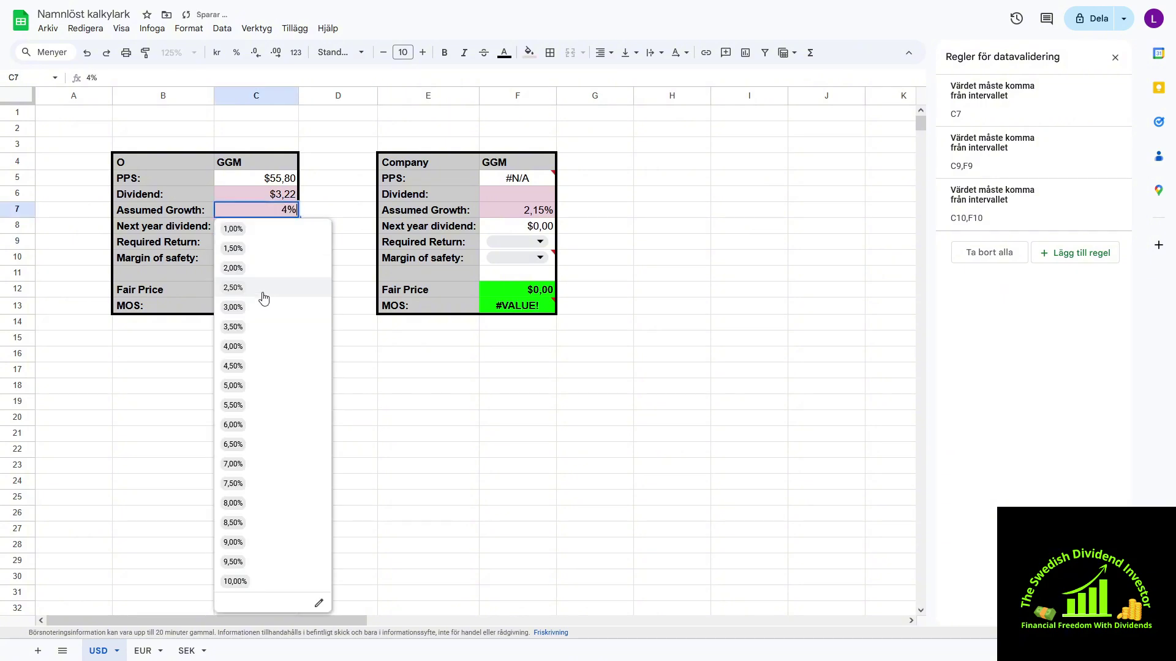
pyautogui.click(238, 560)
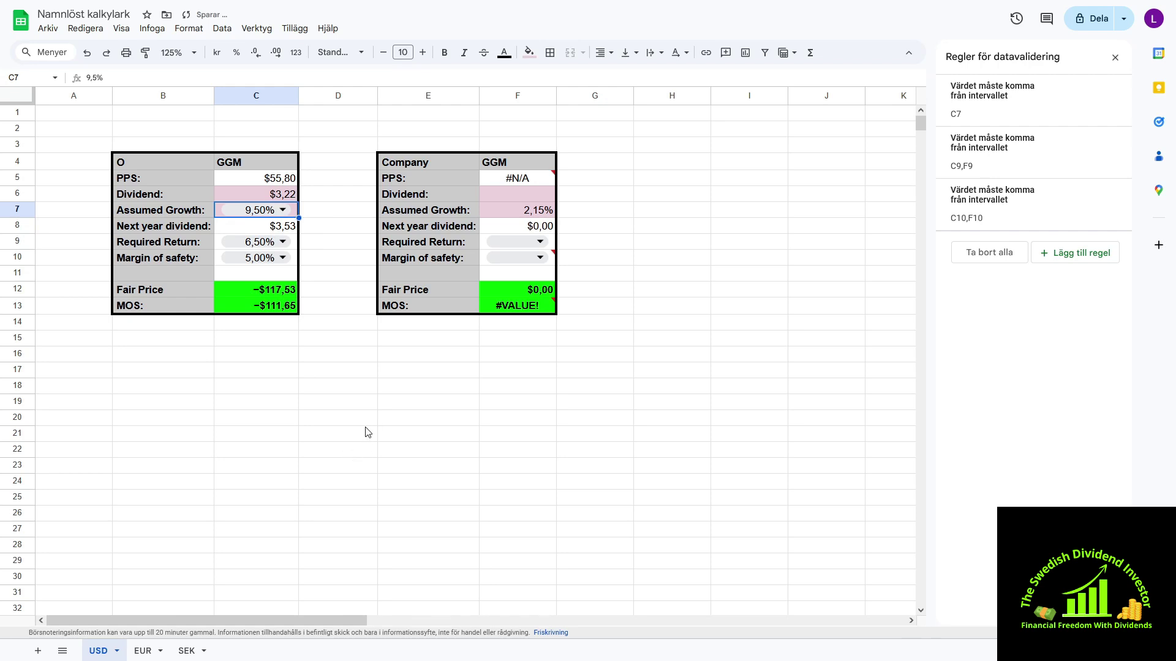